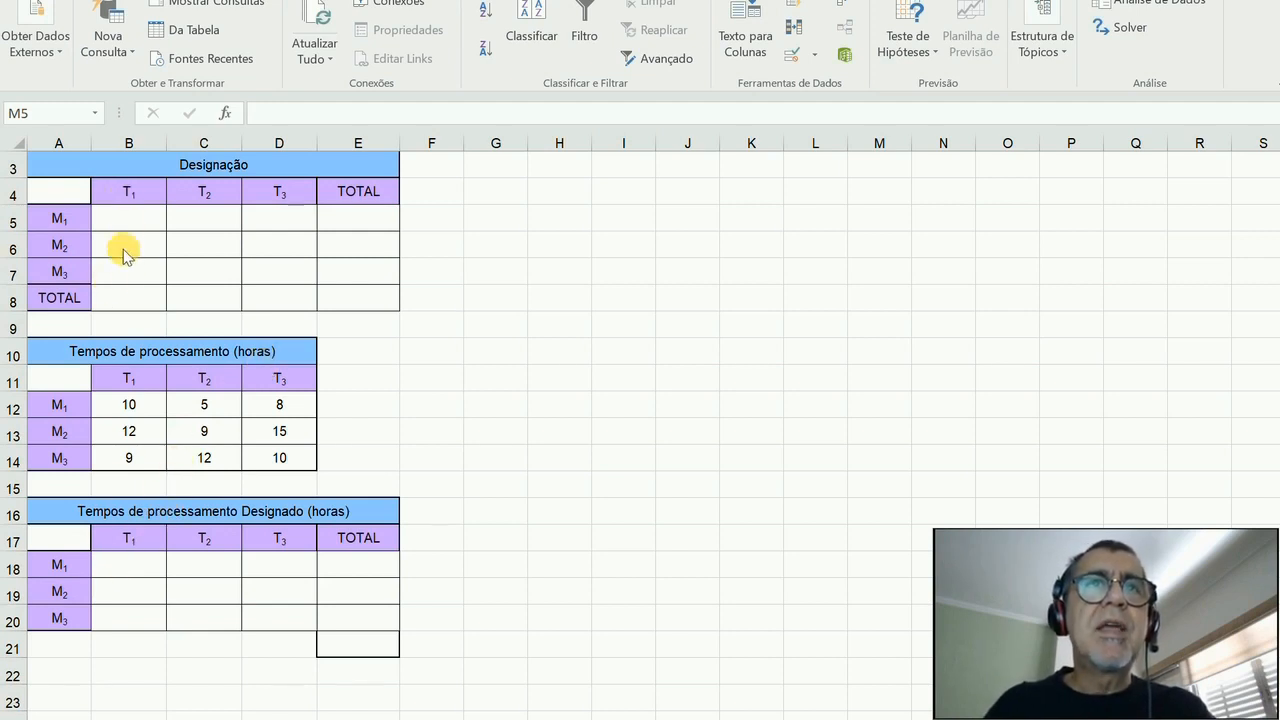
# Total the T1 assignments in B8 with =SOMA(B5:B7) and fill the formula across to D8.
pyautogui.click(141, 304)
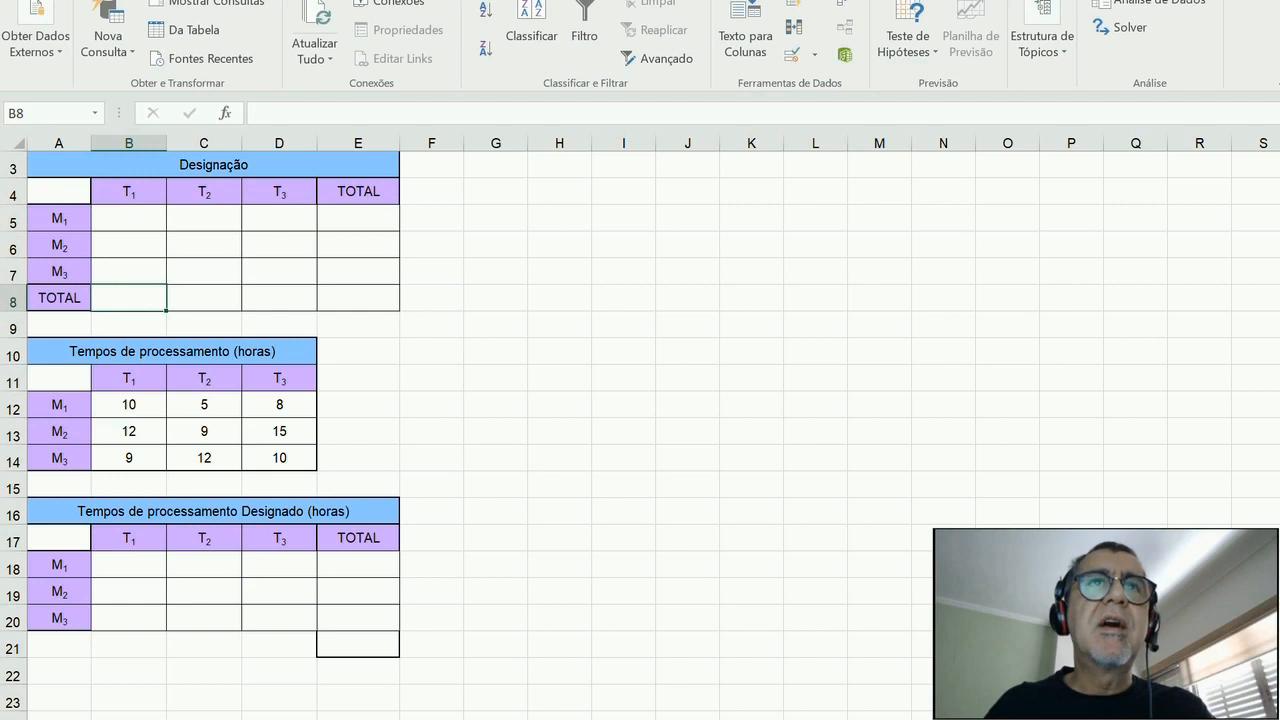
pyautogui.write('=s')
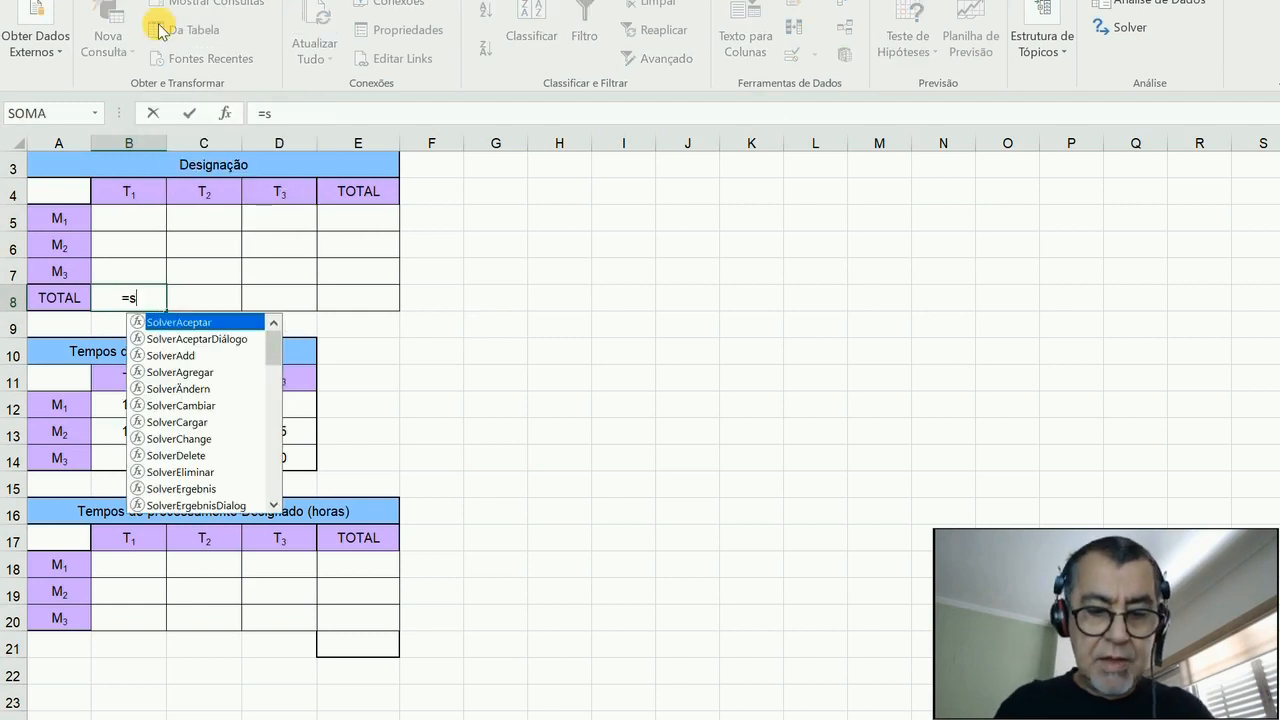
pyautogui.write('oma(')
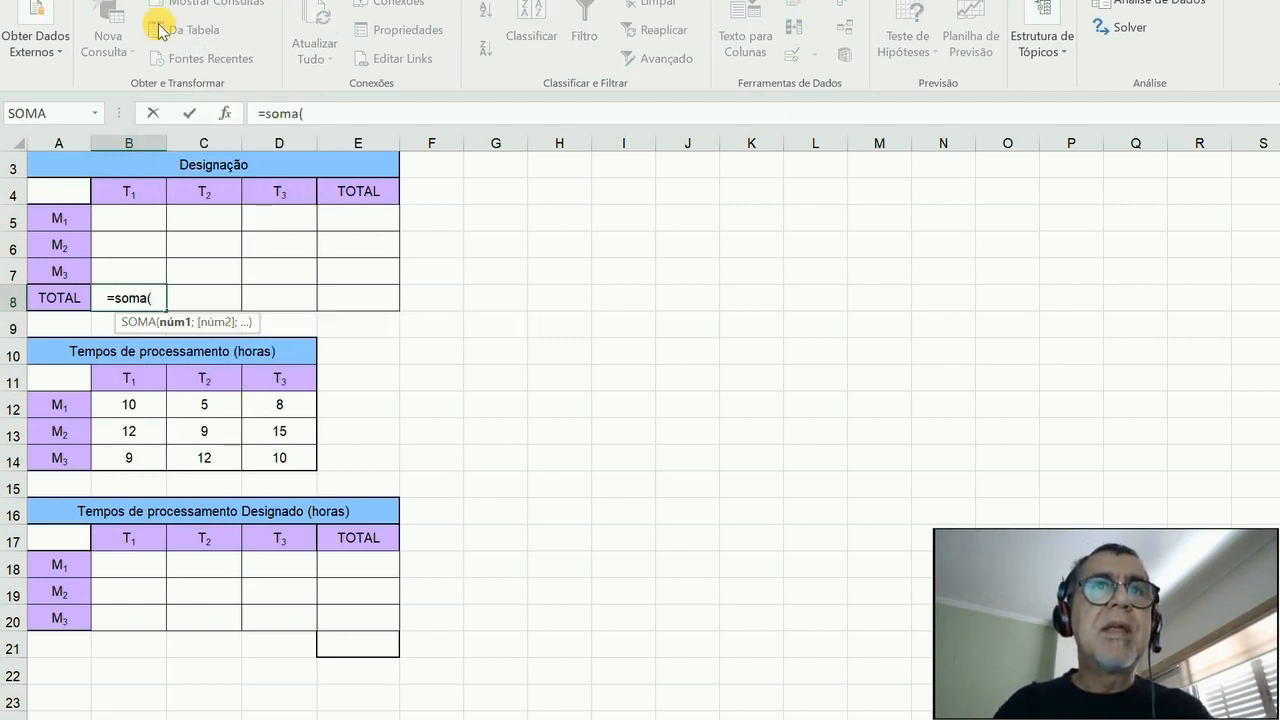
pyautogui.moveTo(130, 221); pyautogui.dragTo(128, 271)
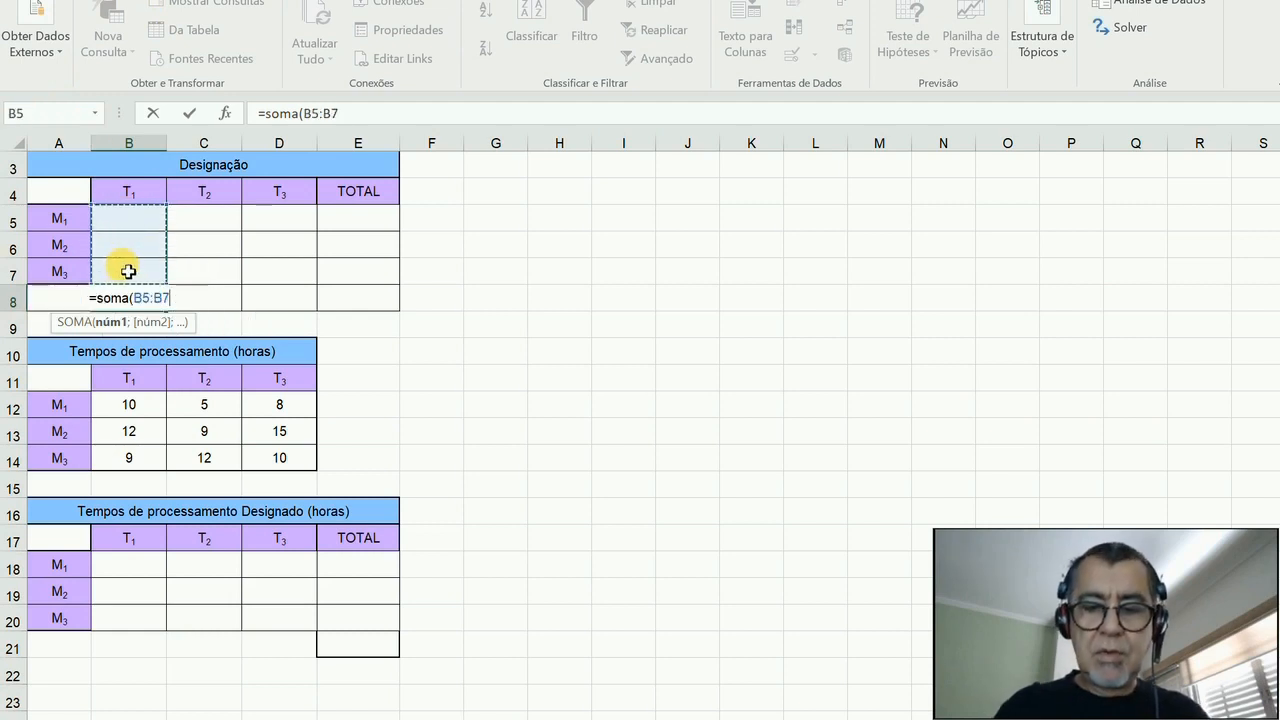
pyautogui.write(')')
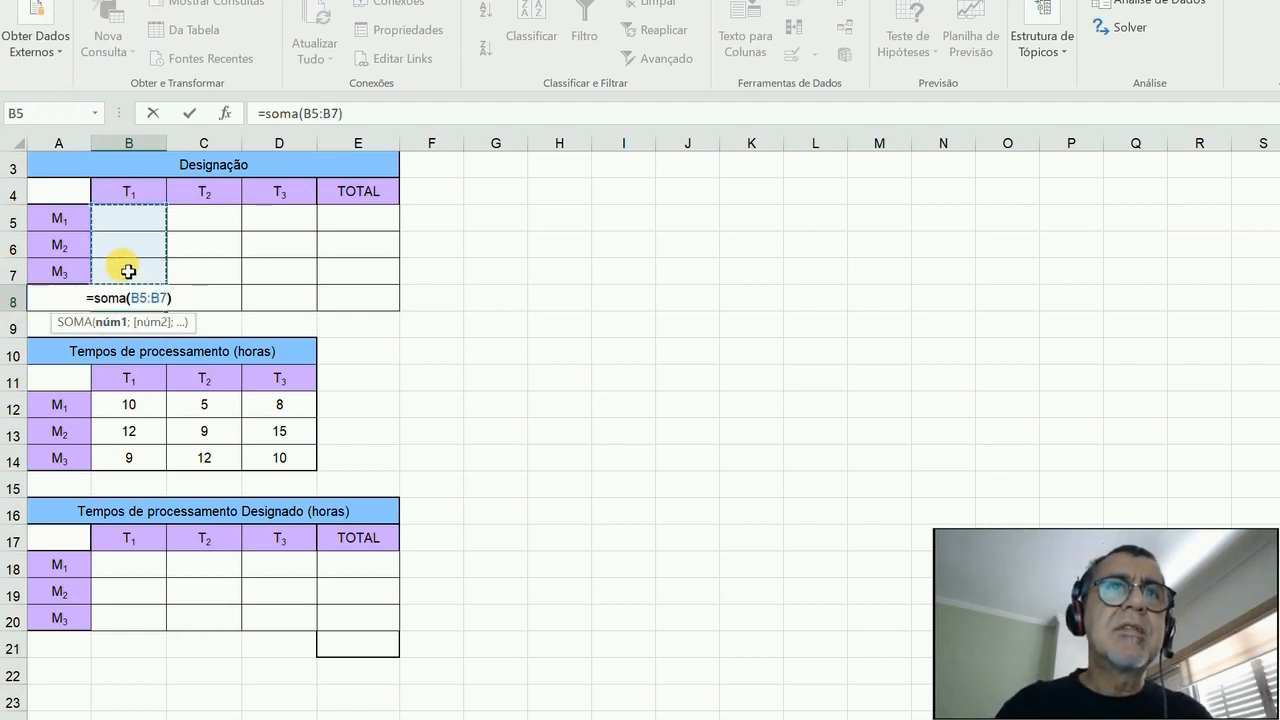
pyautogui.press('Return')
pyautogui.click(150, 296)
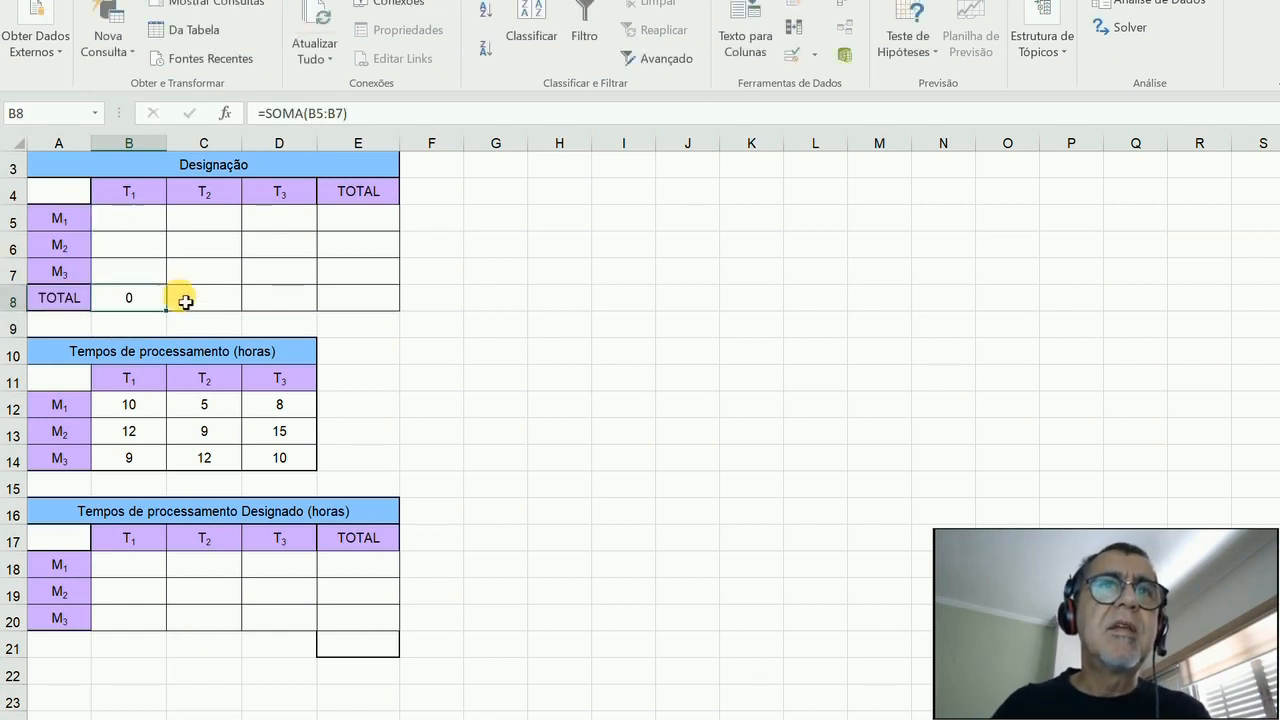
pyautogui.moveTo(167, 311); pyautogui.dragTo(309, 328)
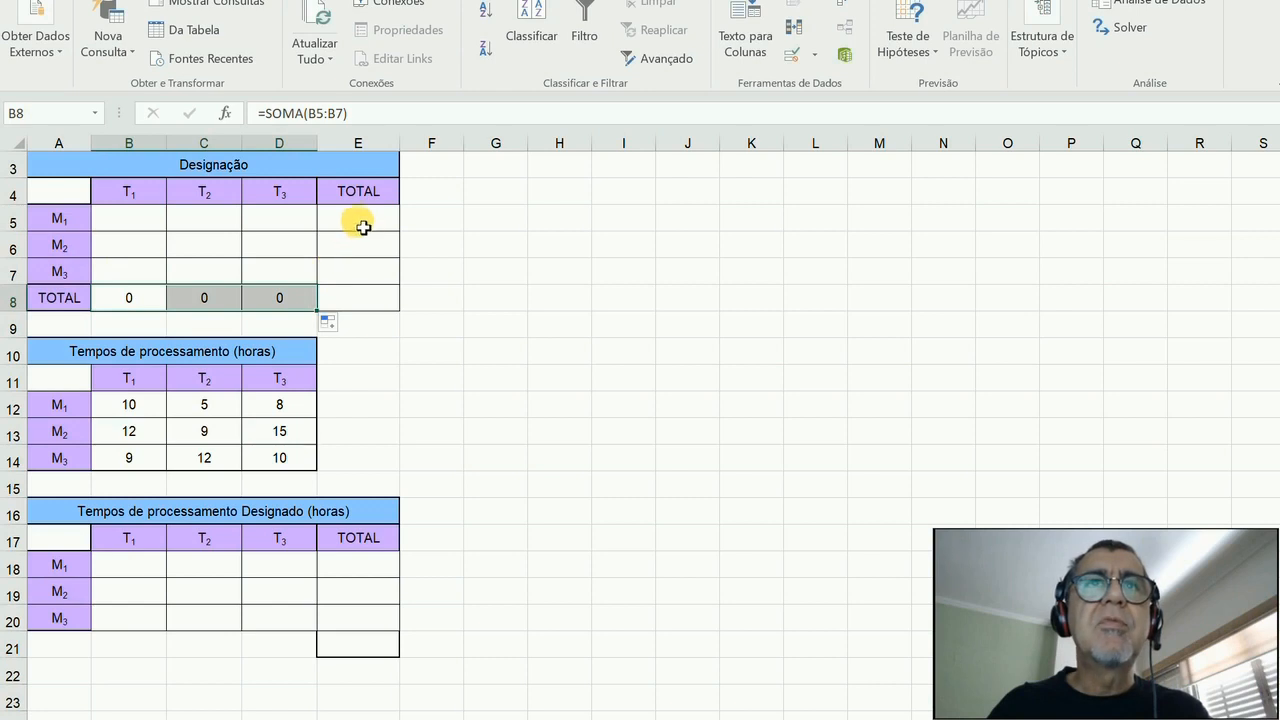
# Total the M1 assignments in E5 with =SOMA(B5:D5) and fill the formula down to E7.
pyautogui.click(366, 226)
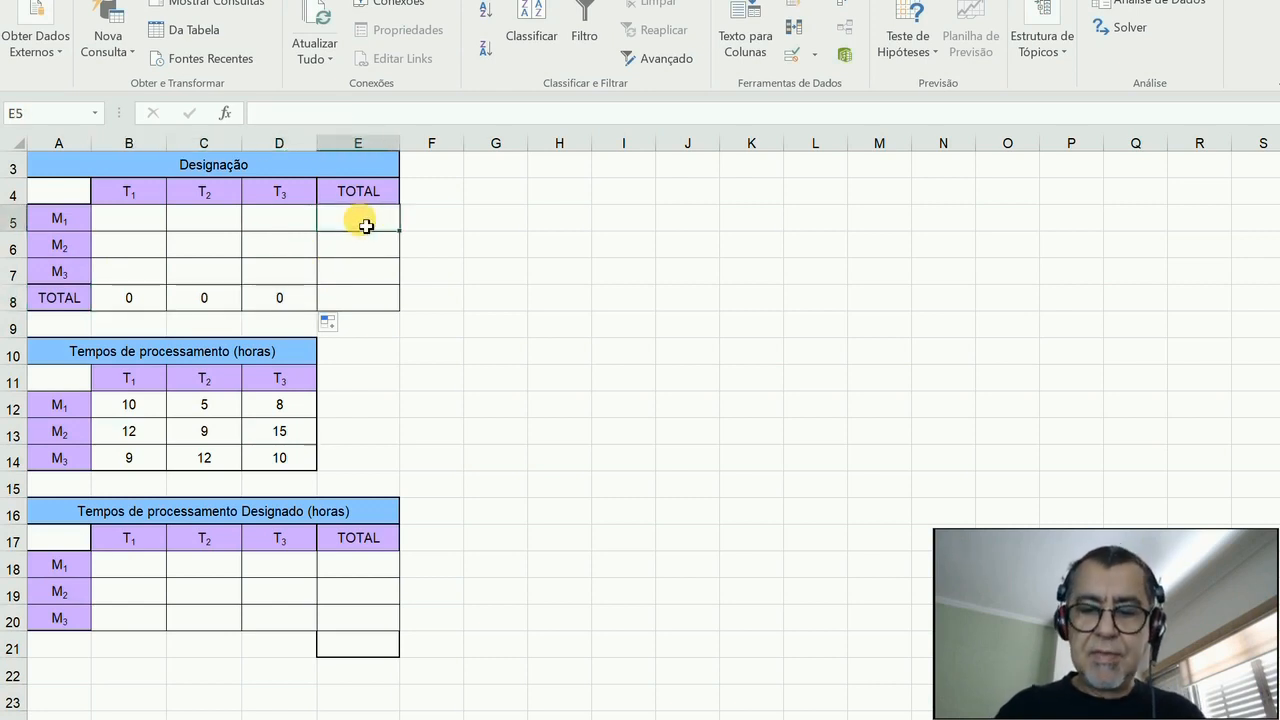
pyautogui.write('=soma')
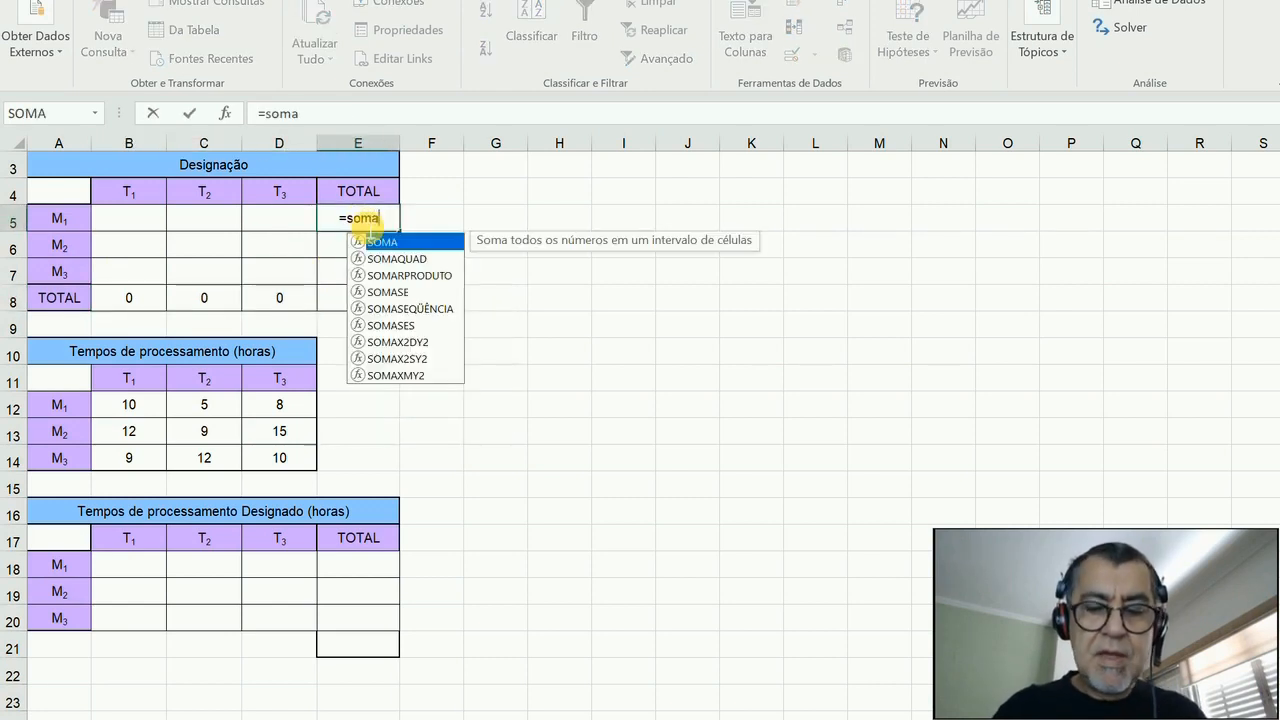
pyautogui.write('(')
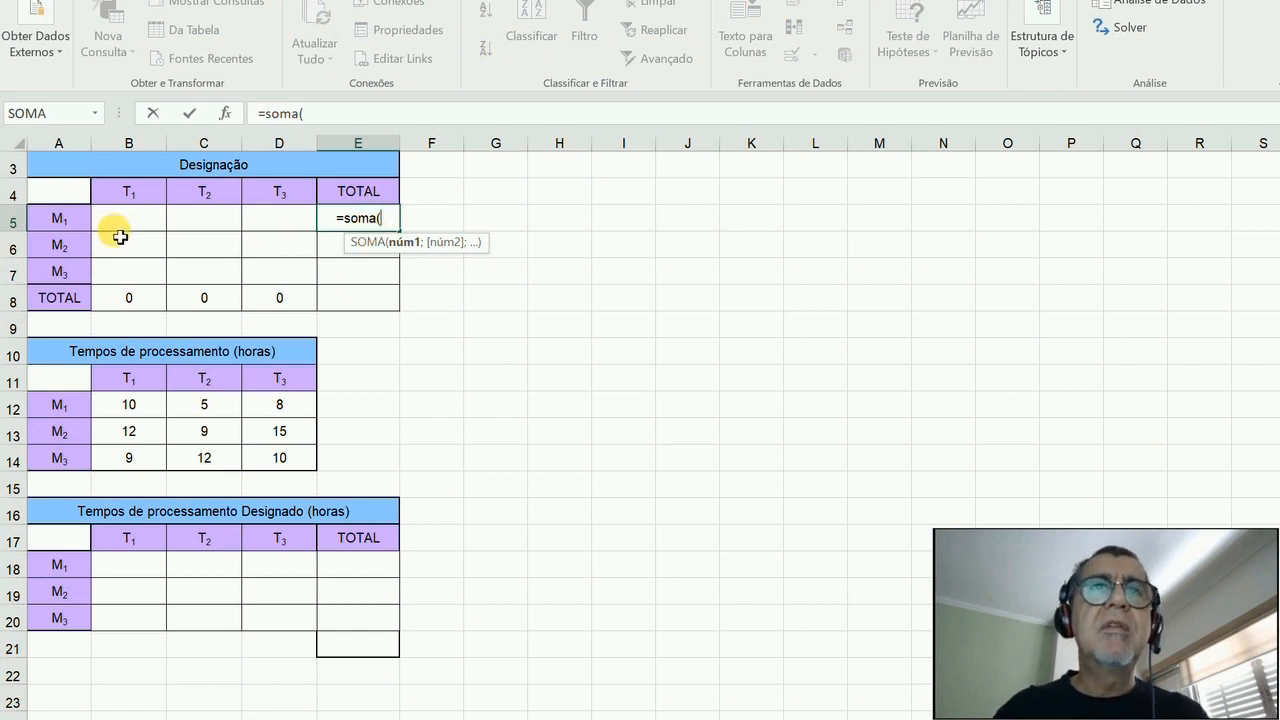
pyautogui.moveTo(120, 230); pyautogui.dragTo(271, 229)
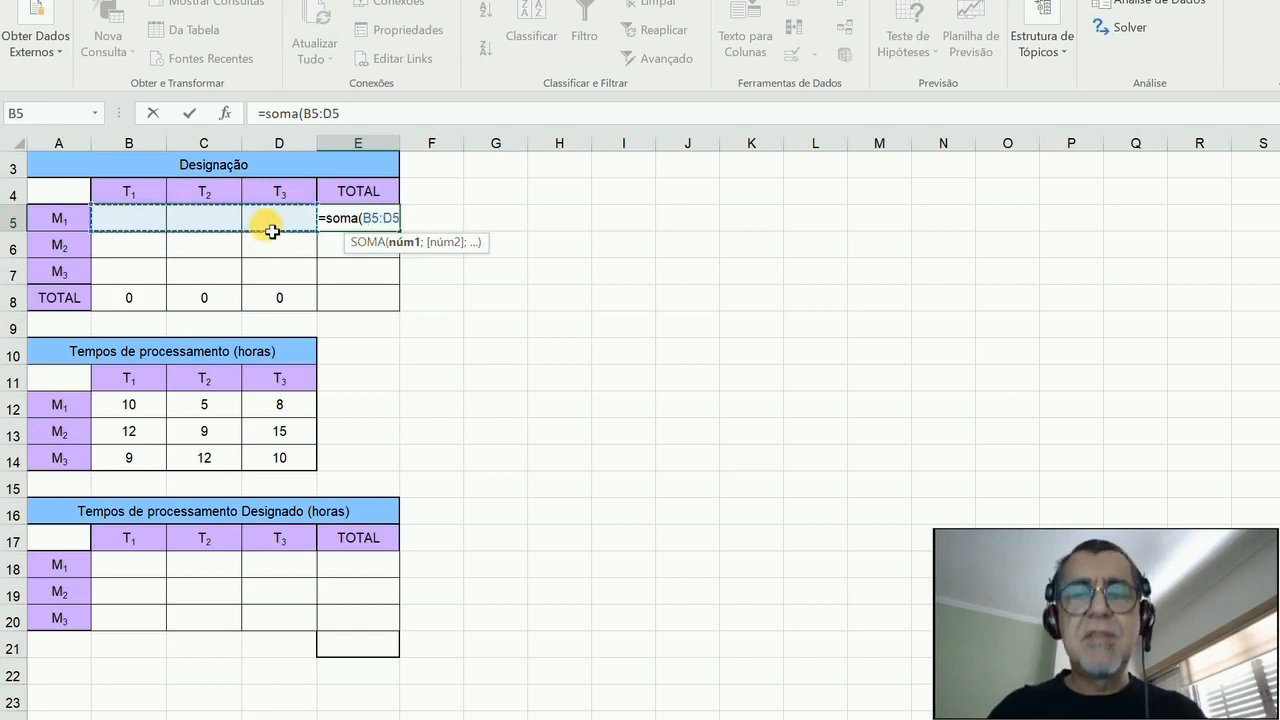
pyautogui.write(')')
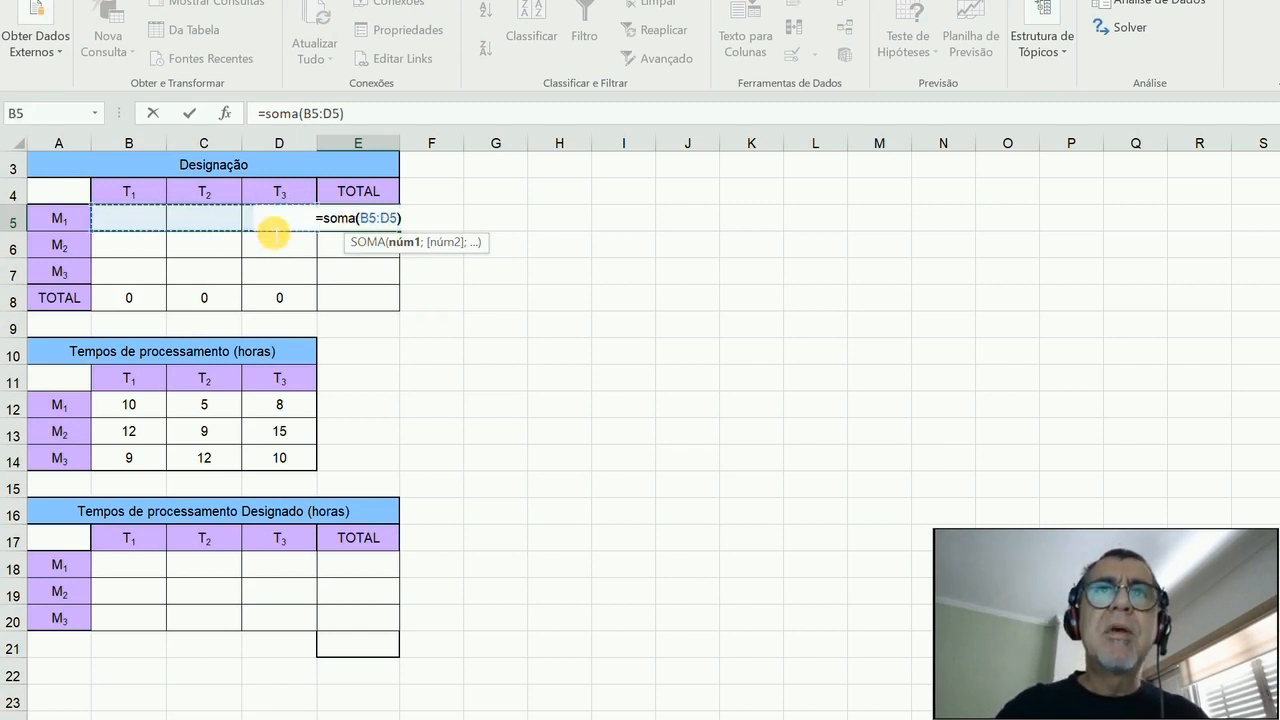
pyautogui.press('Return')
pyautogui.press('Up')
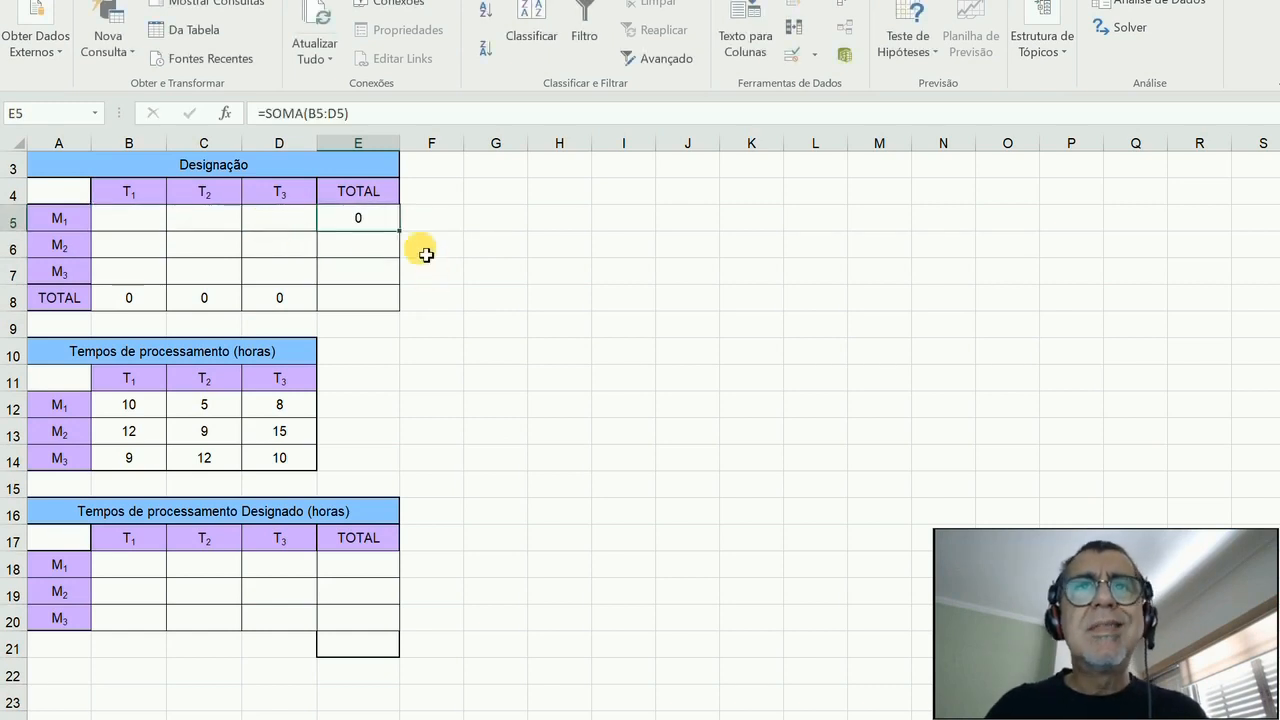
pyautogui.moveTo(407, 243); pyautogui.dragTo(399, 296)
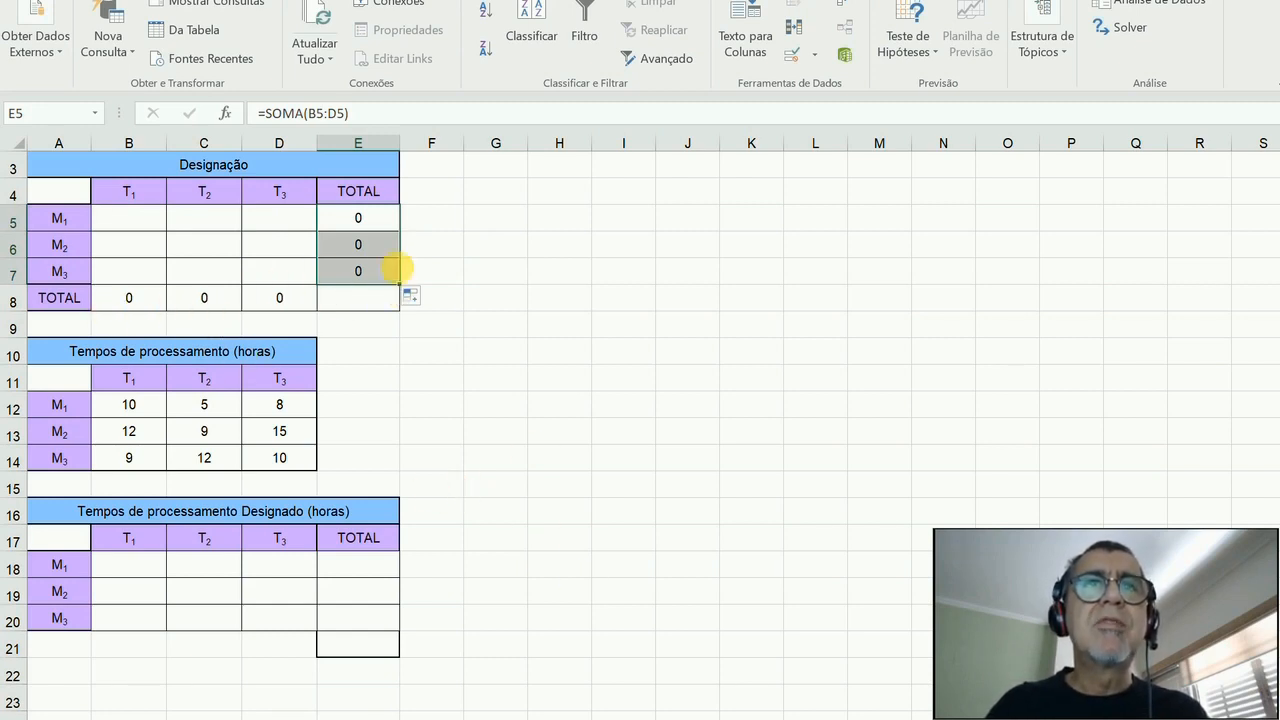
# Calculate the assigned processing time in B18 with =B12*B5 and fill the formula through B18:D20.
pyautogui.click(139, 564)
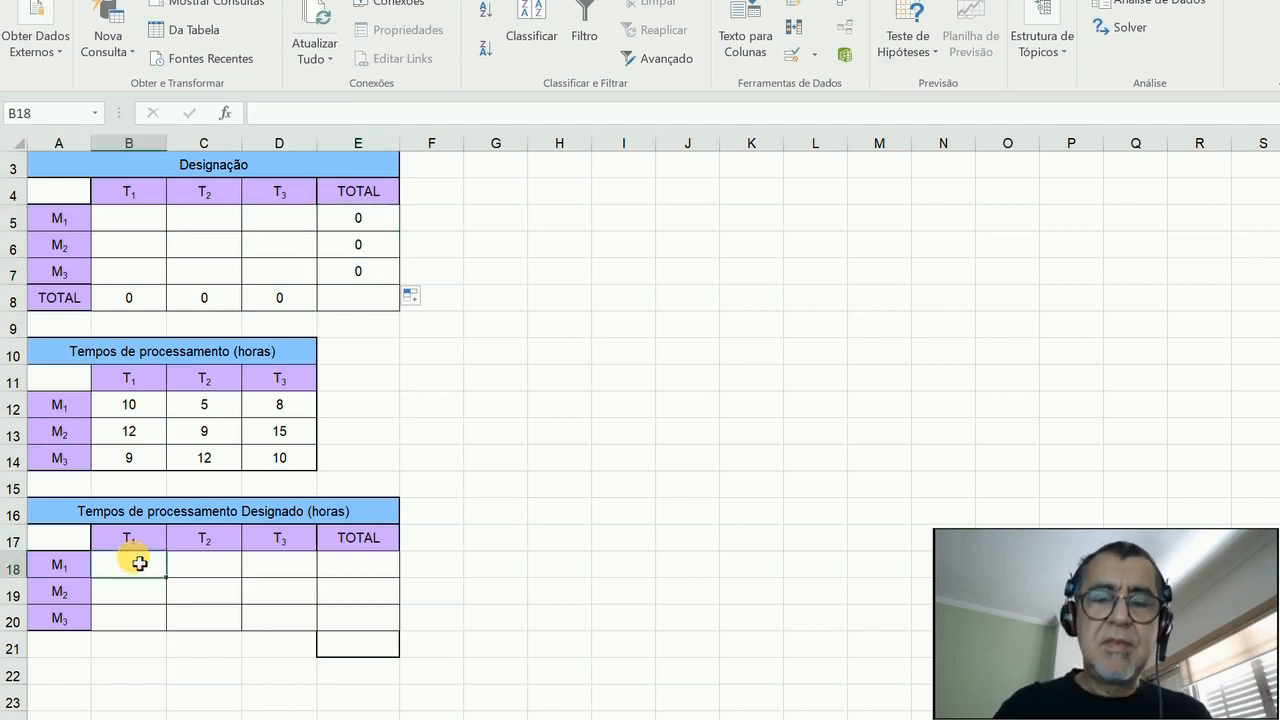
pyautogui.write('=')
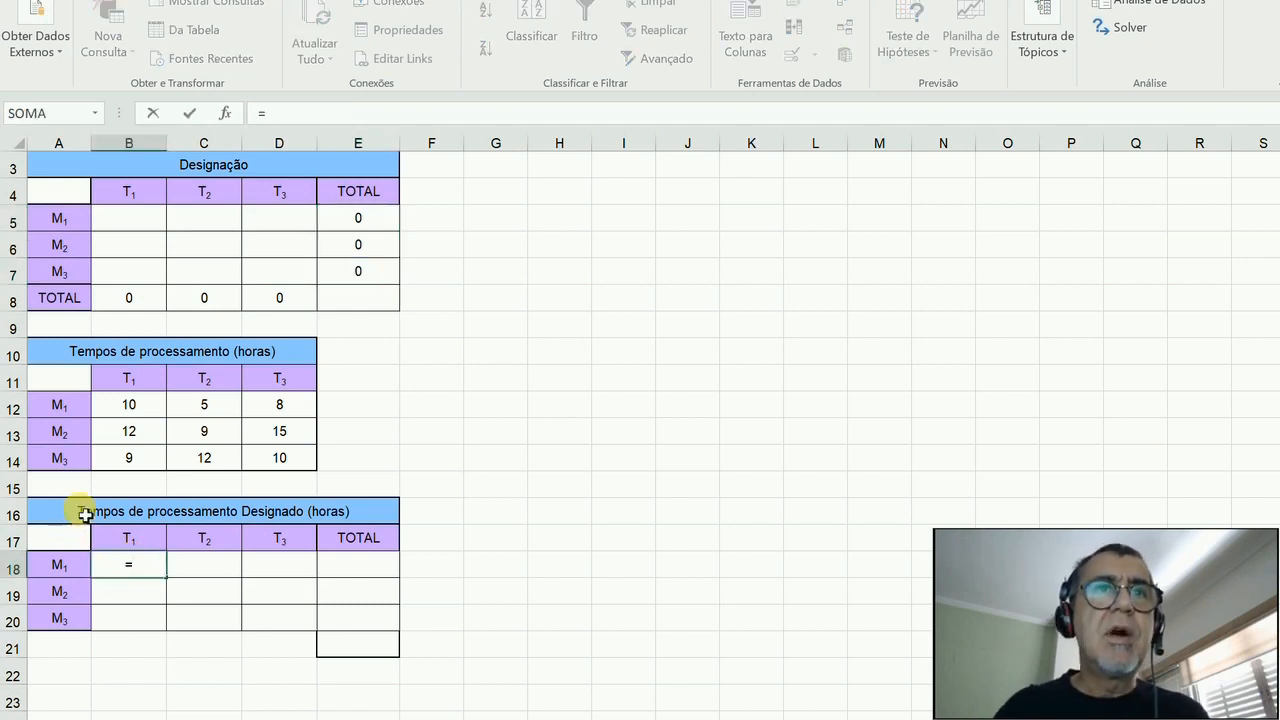
pyautogui.click(129, 406)
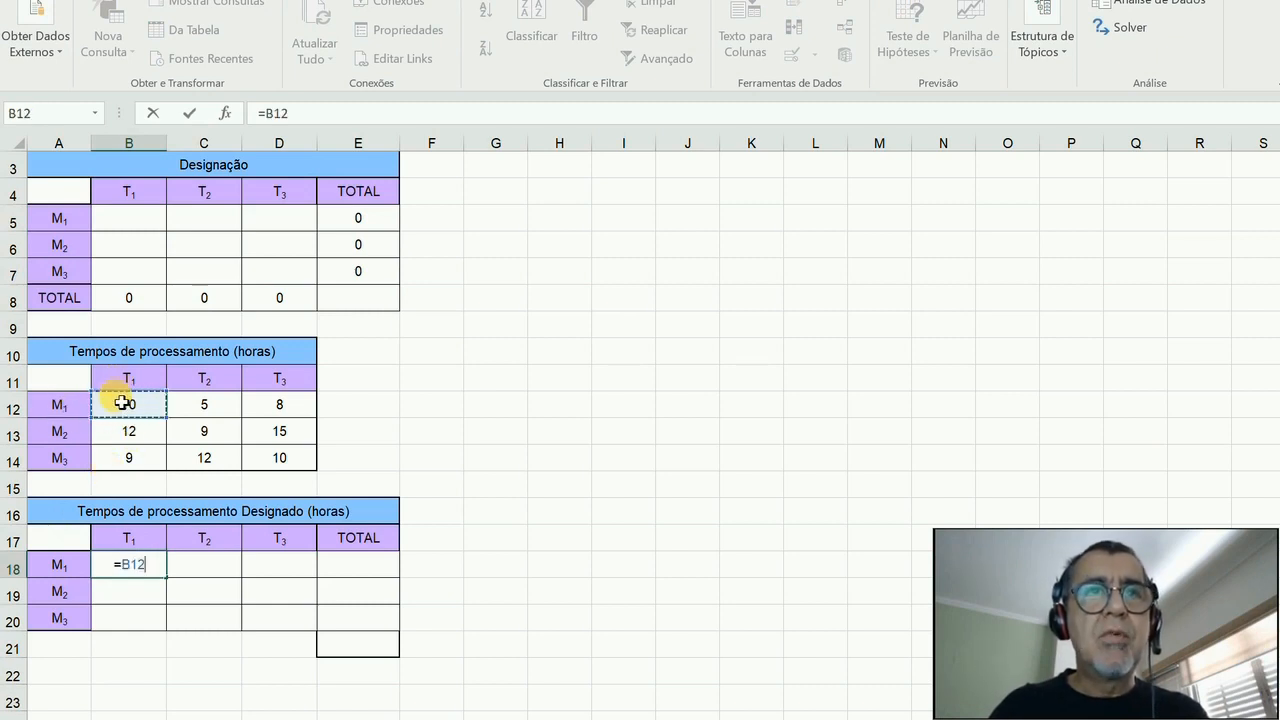
pyautogui.write('*')
pyautogui.click(138, 226)
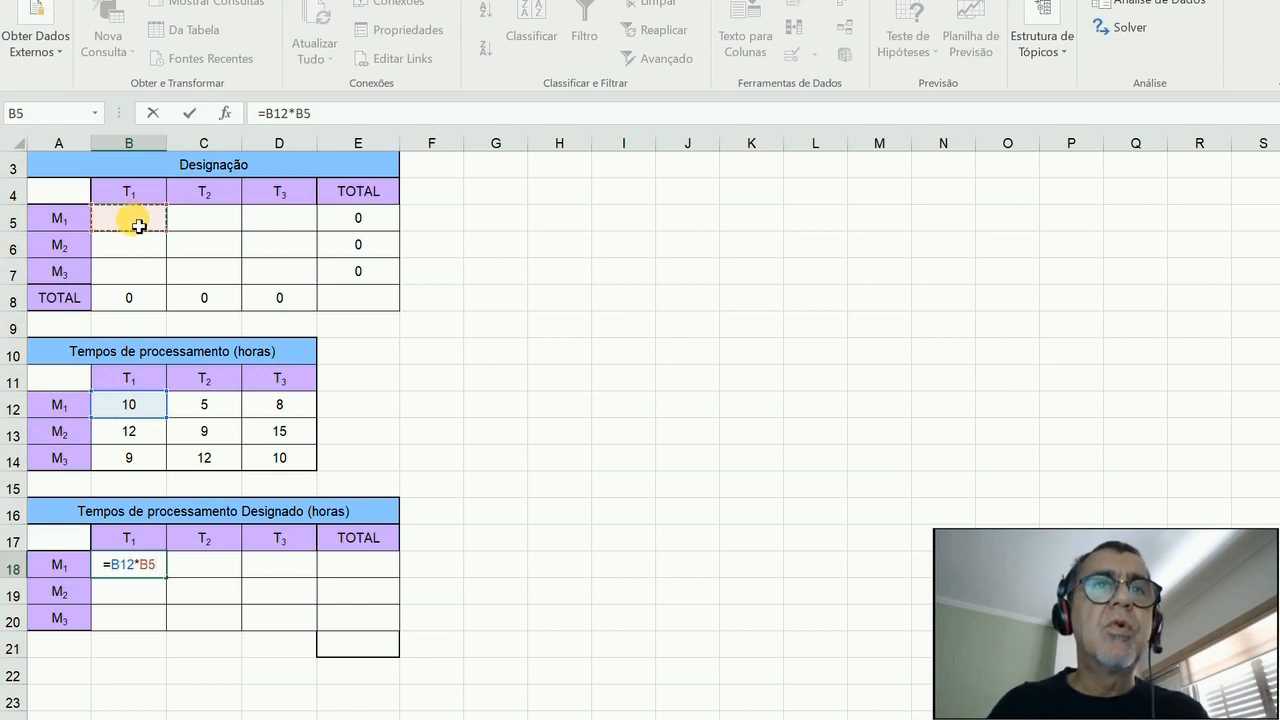
pyautogui.hotkey('ctrl', 'Return')
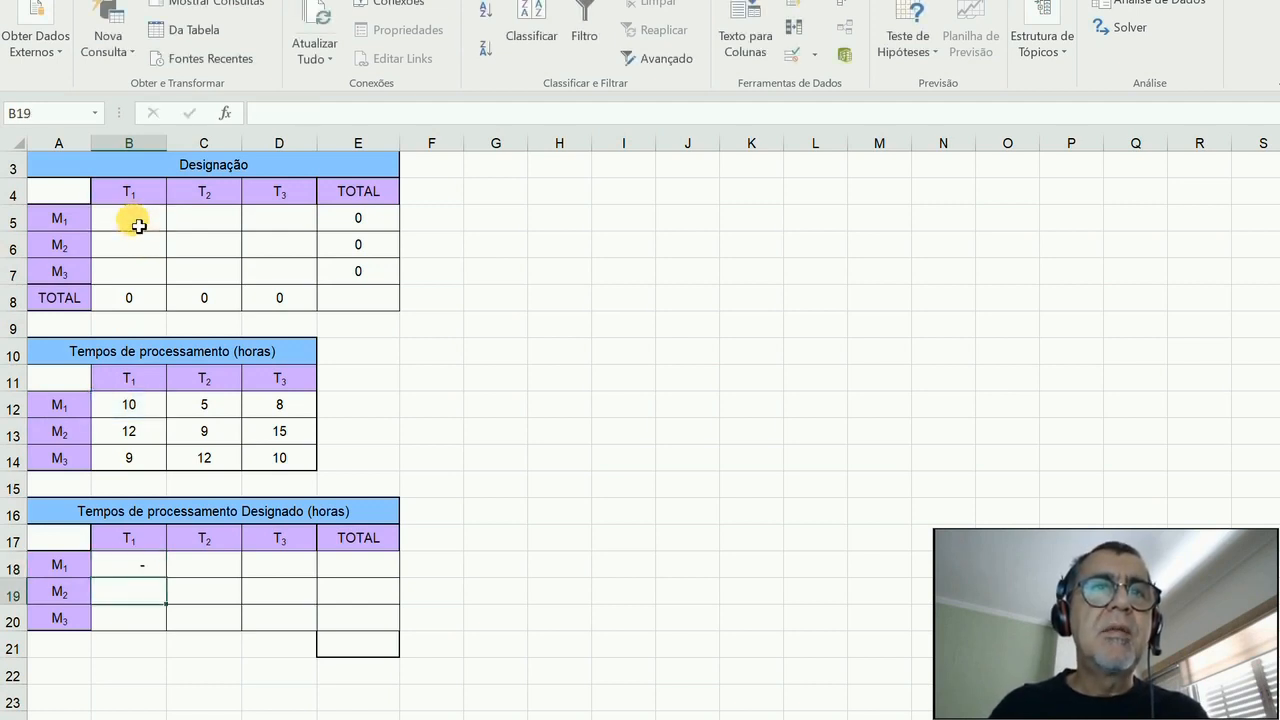
pyautogui.moveTo(170, 582); pyautogui.dragTo(303, 587)
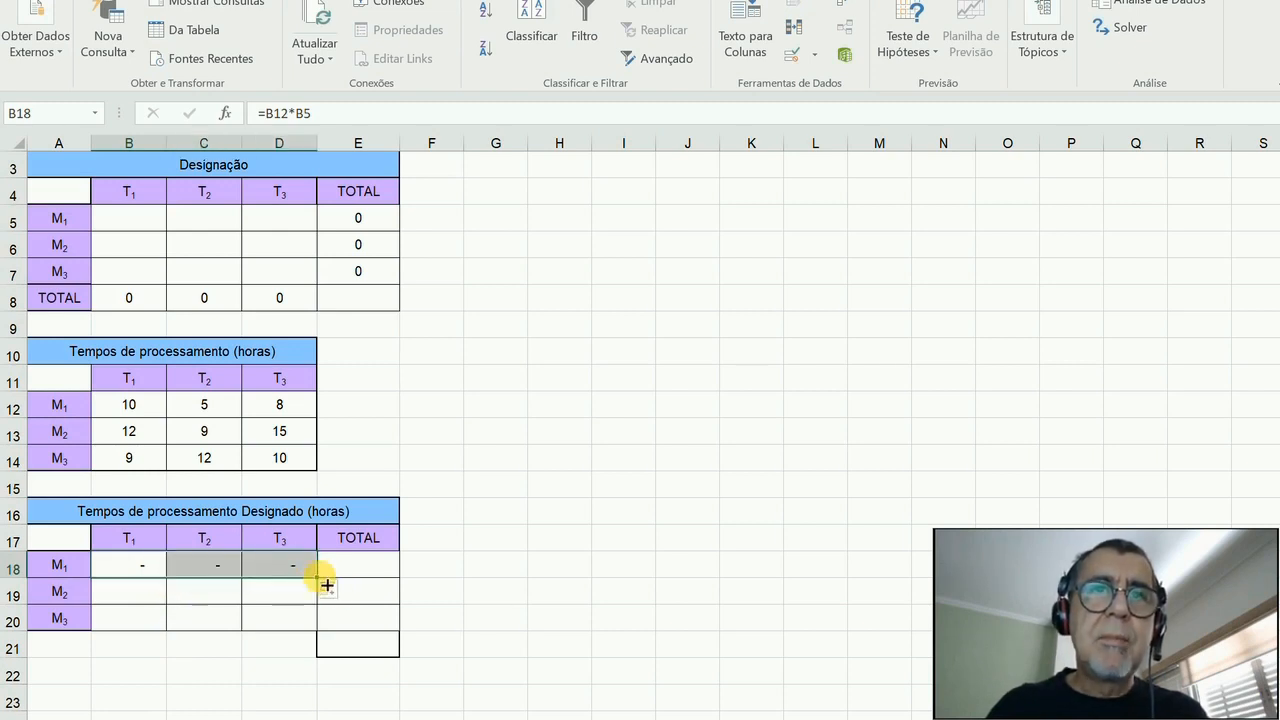
pyautogui.moveTo(326, 585); pyautogui.dragTo(320, 638)
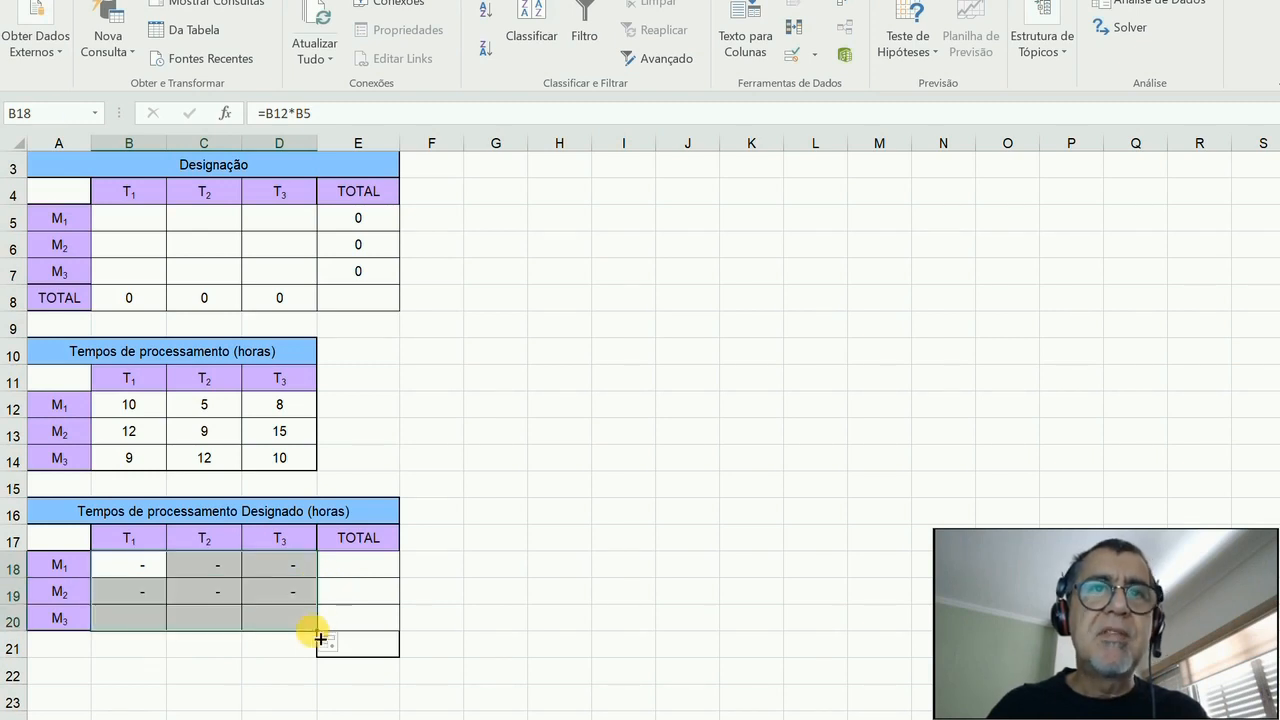
# Total the M1 assigned processing times in E18 with =SOMA(B18:D18) and fill the formula down to E20.
pyautogui.click(388, 564)
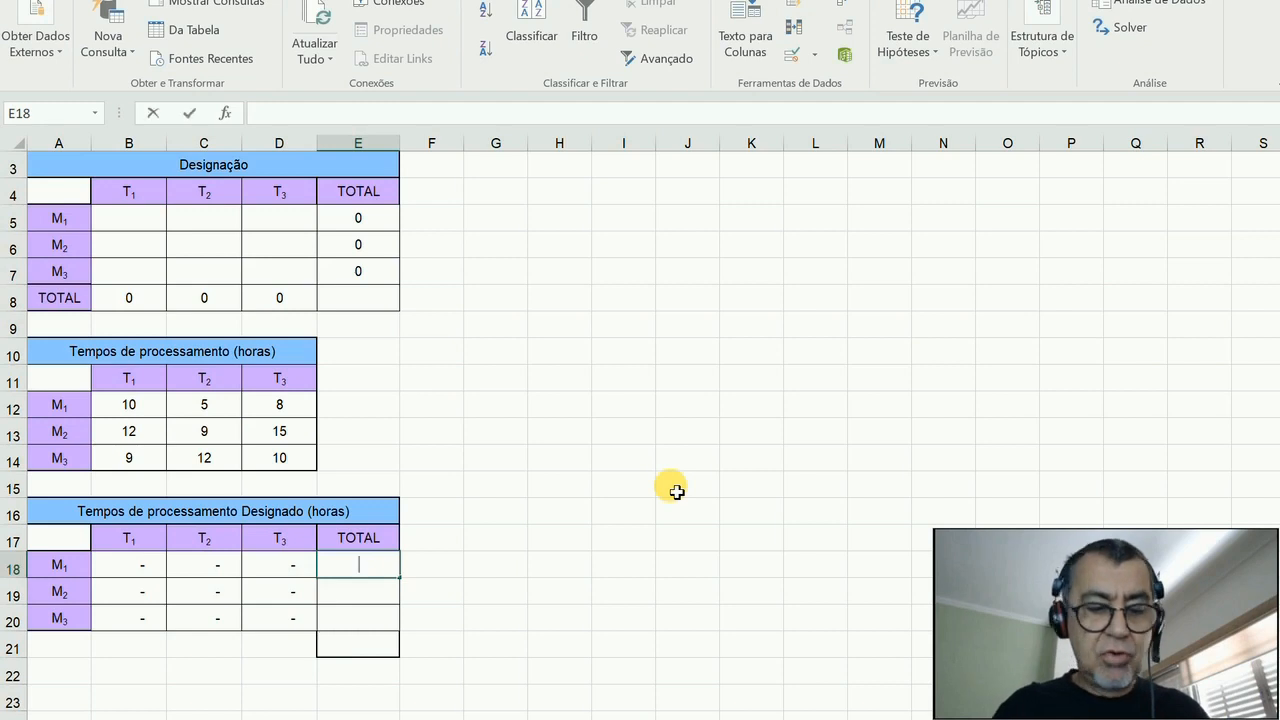
pyautogui.write('=soma(')
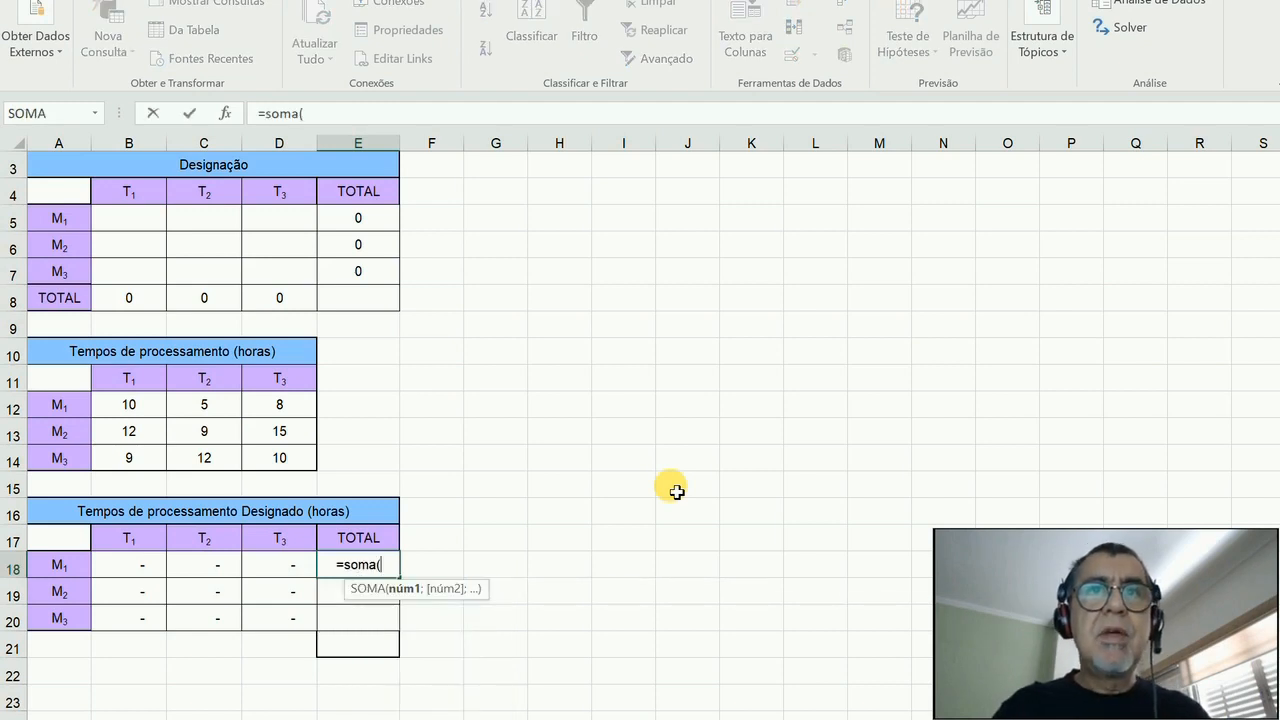
pyautogui.moveTo(133, 568); pyautogui.dragTo(287, 577)
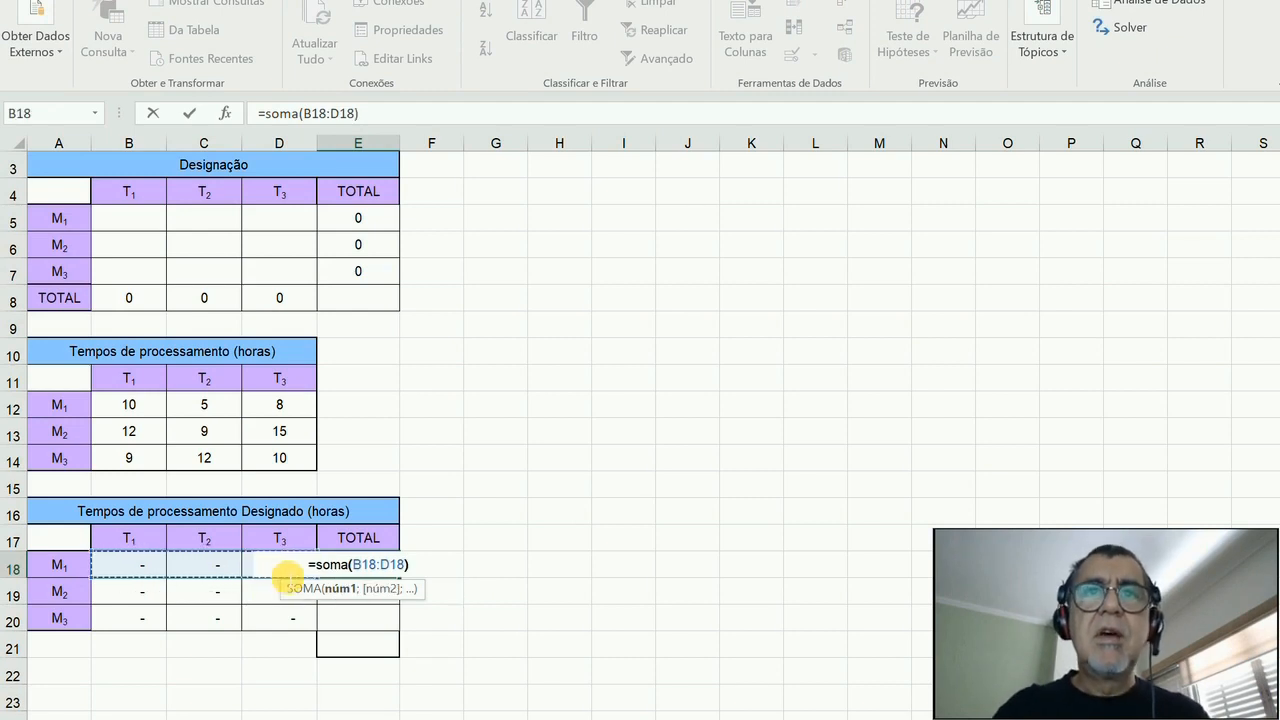
pyautogui.write(')')
pyautogui.press('Return')
pyautogui.click(372, 570)
pyautogui.moveTo(399, 578); pyautogui.dragTo(394, 632)
# Calculate the overall assigned time in E21 with =SOMA(E18:E20) and apply the red font color to that cell.
pyautogui.click(348, 656)
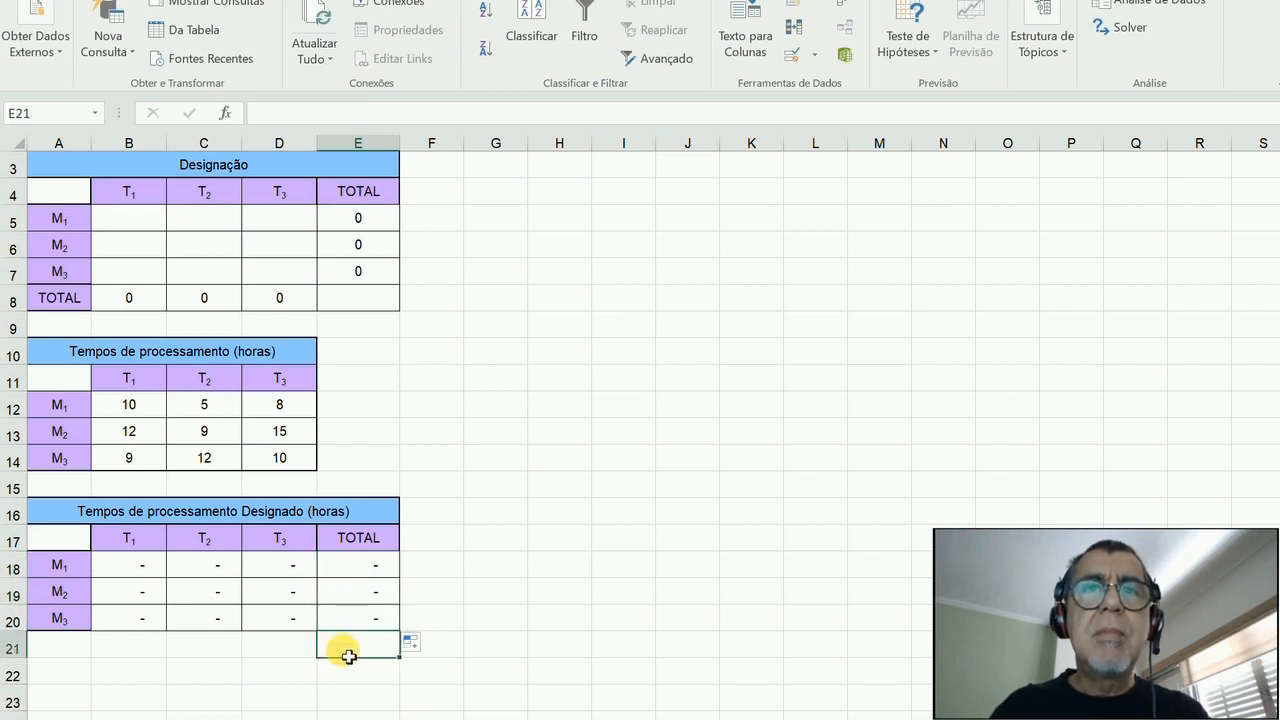
pyautogui.write('=soma(')
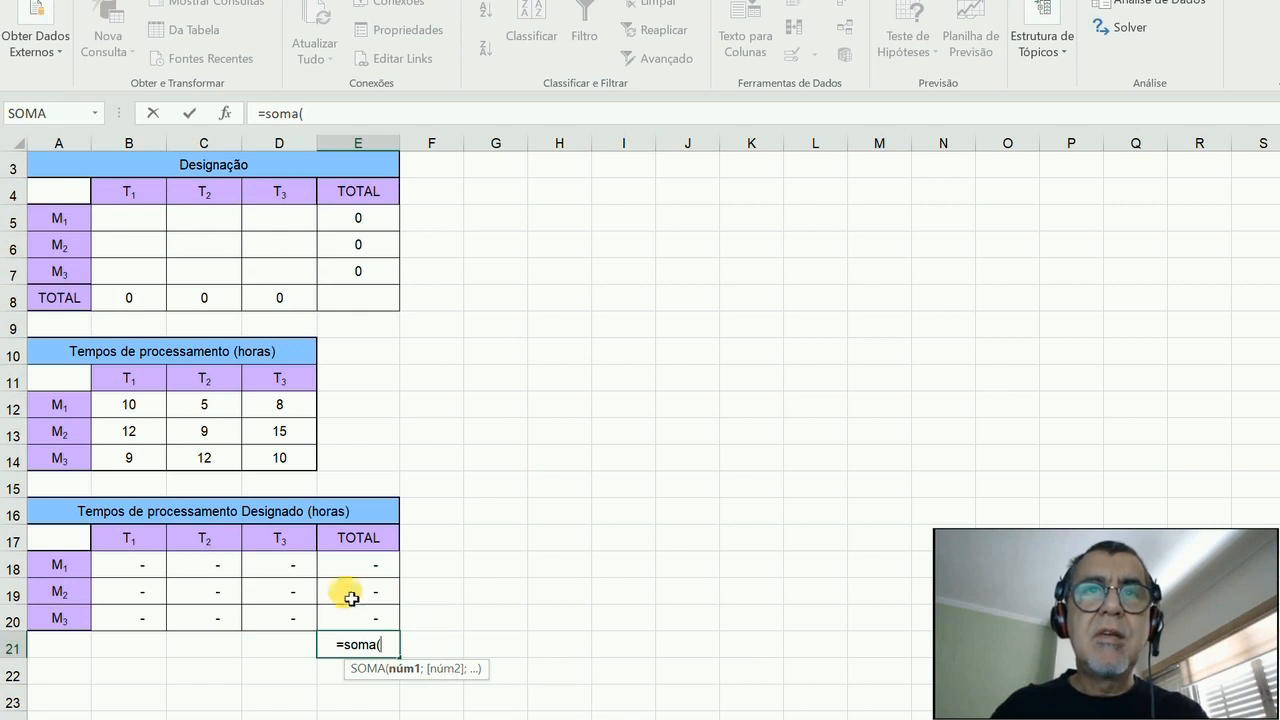
pyautogui.moveTo(366, 564); pyautogui.dragTo(363, 618)
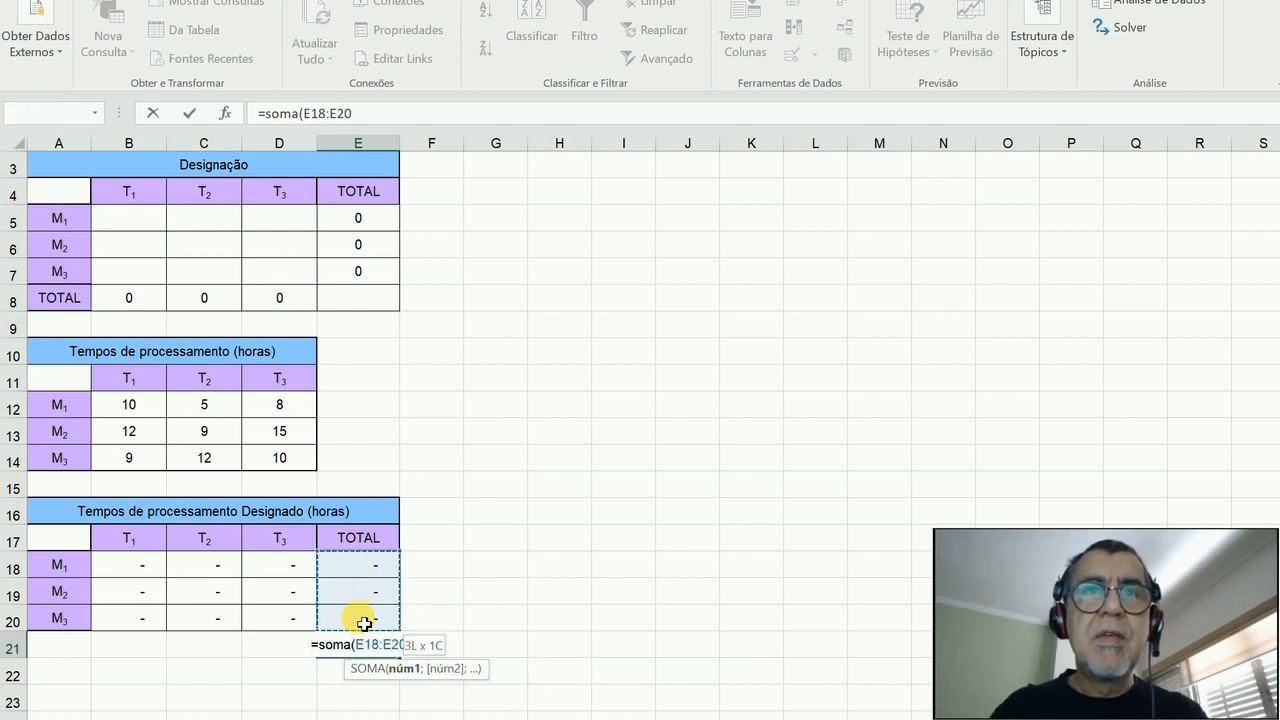
pyautogui.write(')')
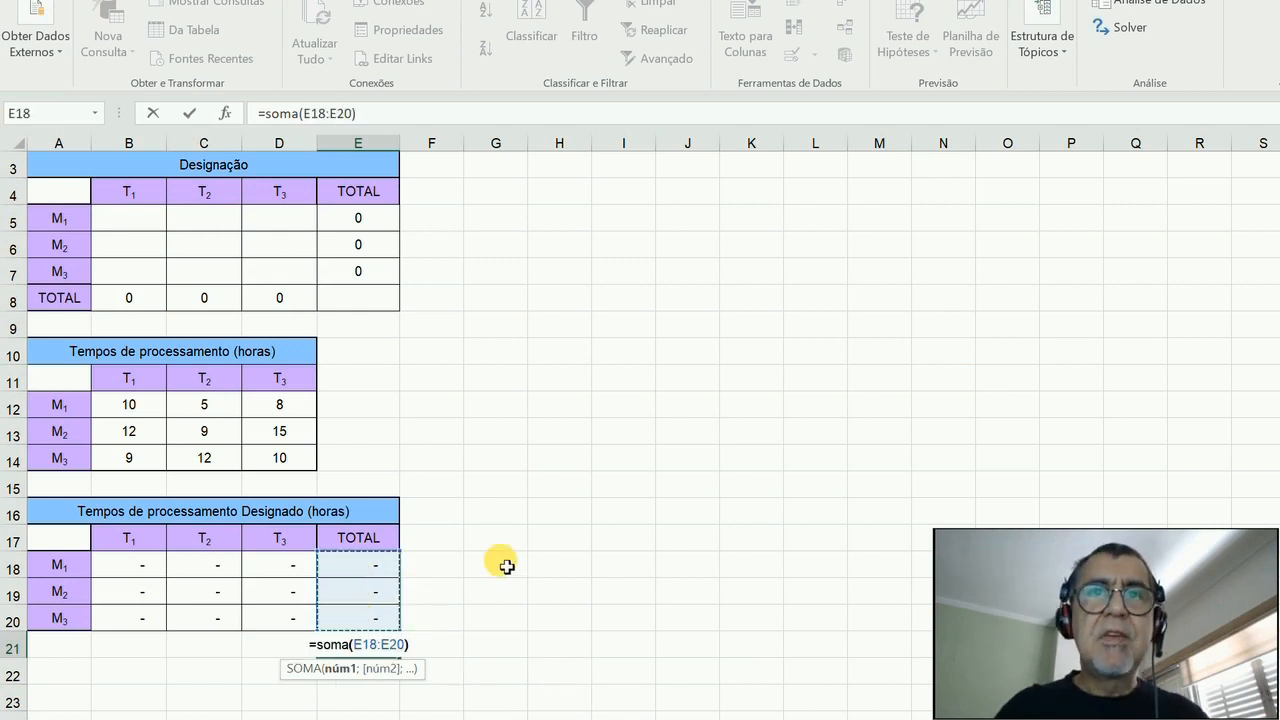
pyautogui.press('Return')
pyautogui.press('Up')
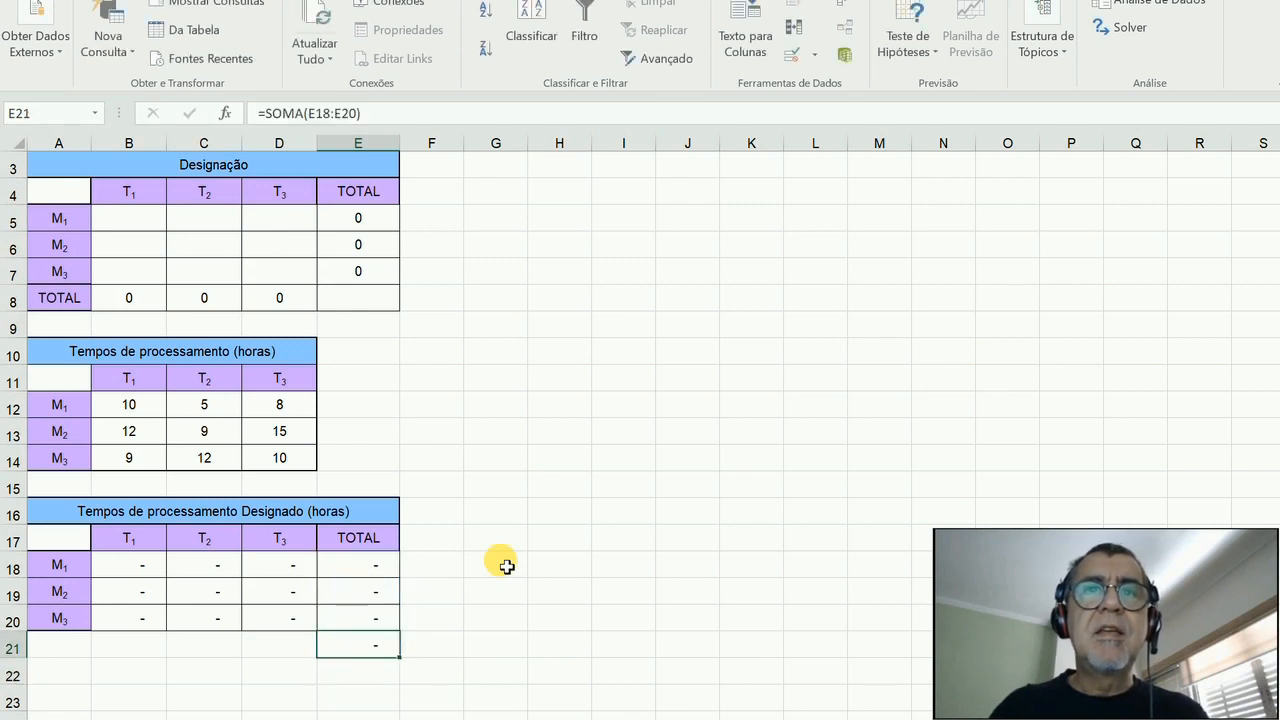
pyautogui.click(130, 1)
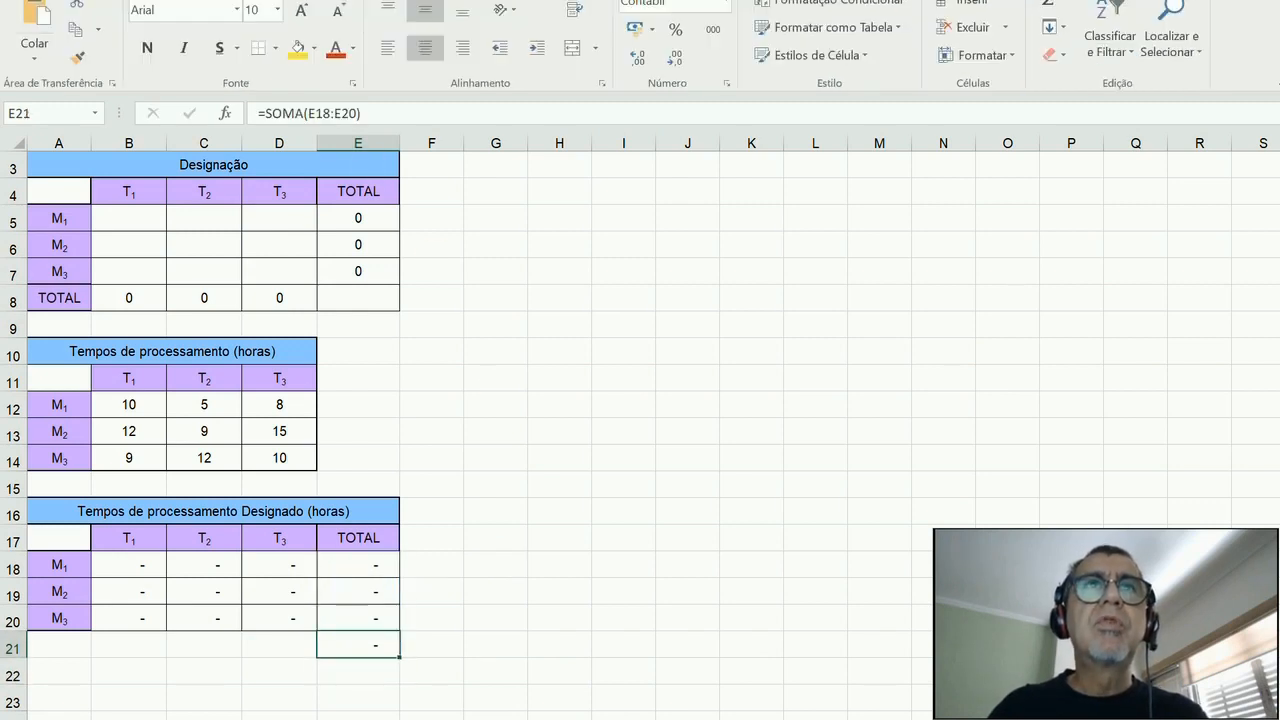
pyautogui.click(330, 55)
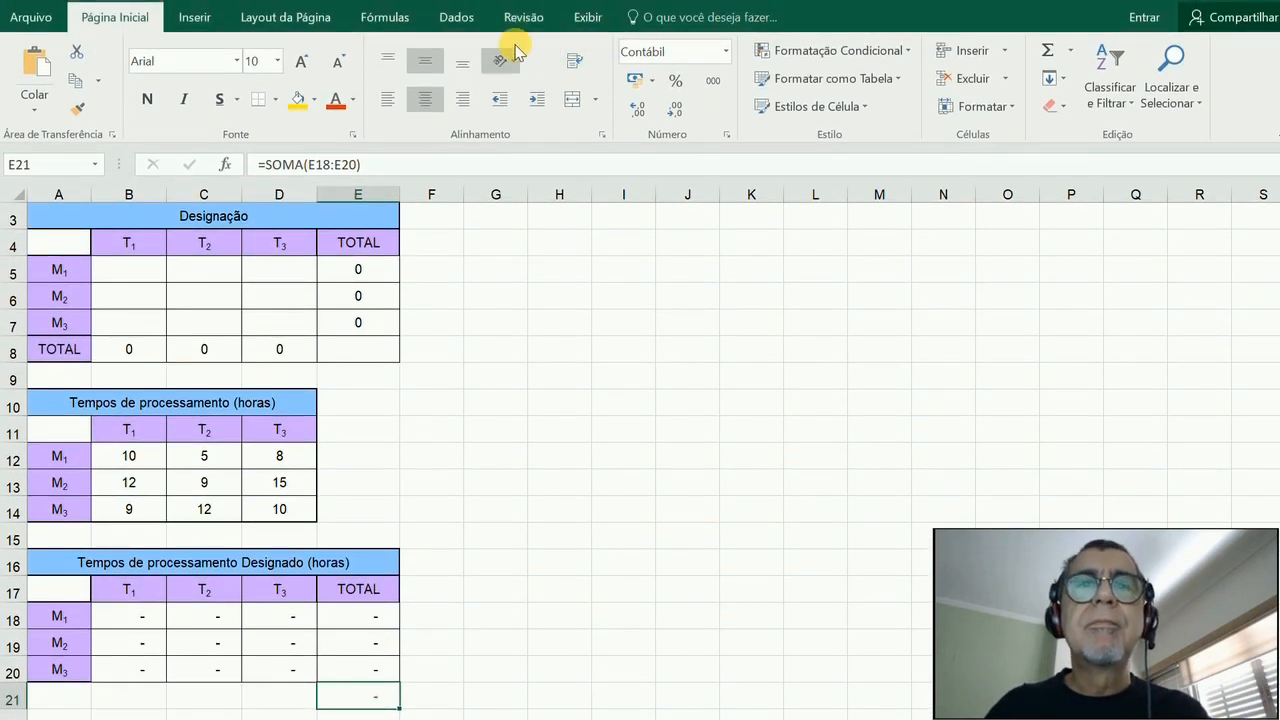
# Open Solver, move its parameters dialog clear of the tables, and set the objective cell to $E$21.
pyautogui.click(457, 17)
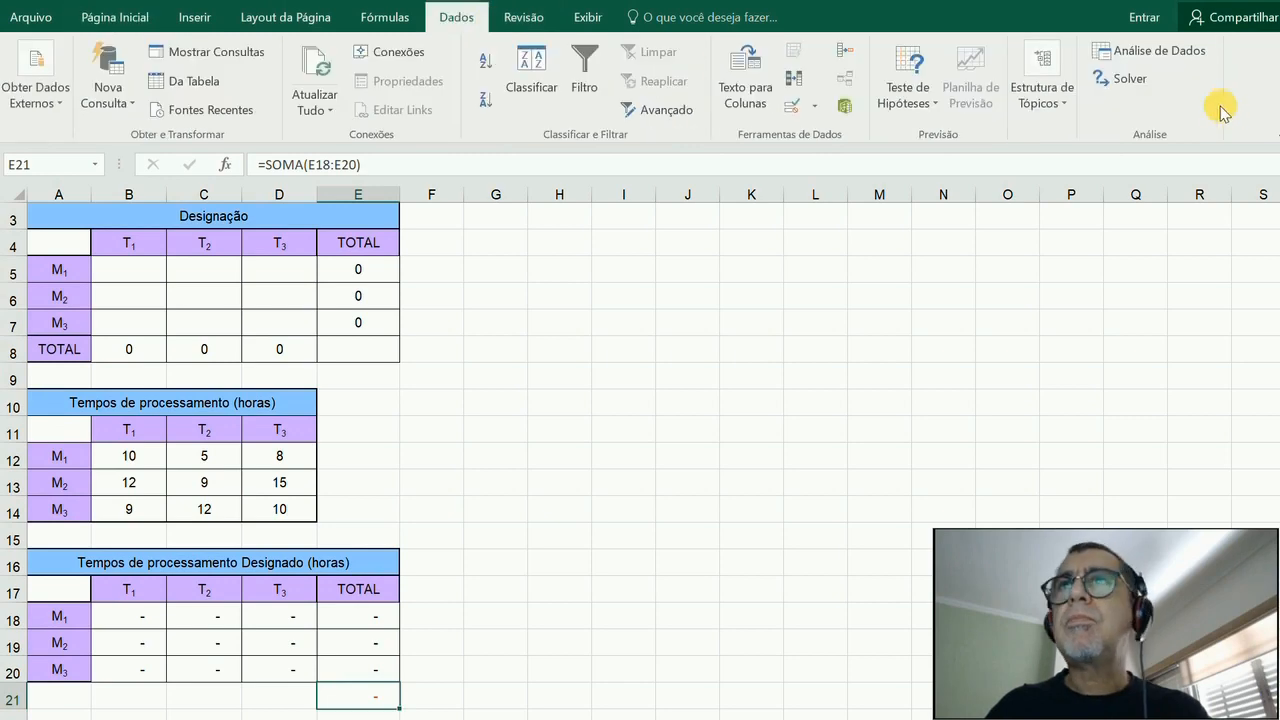
pyautogui.click(1131, 86)
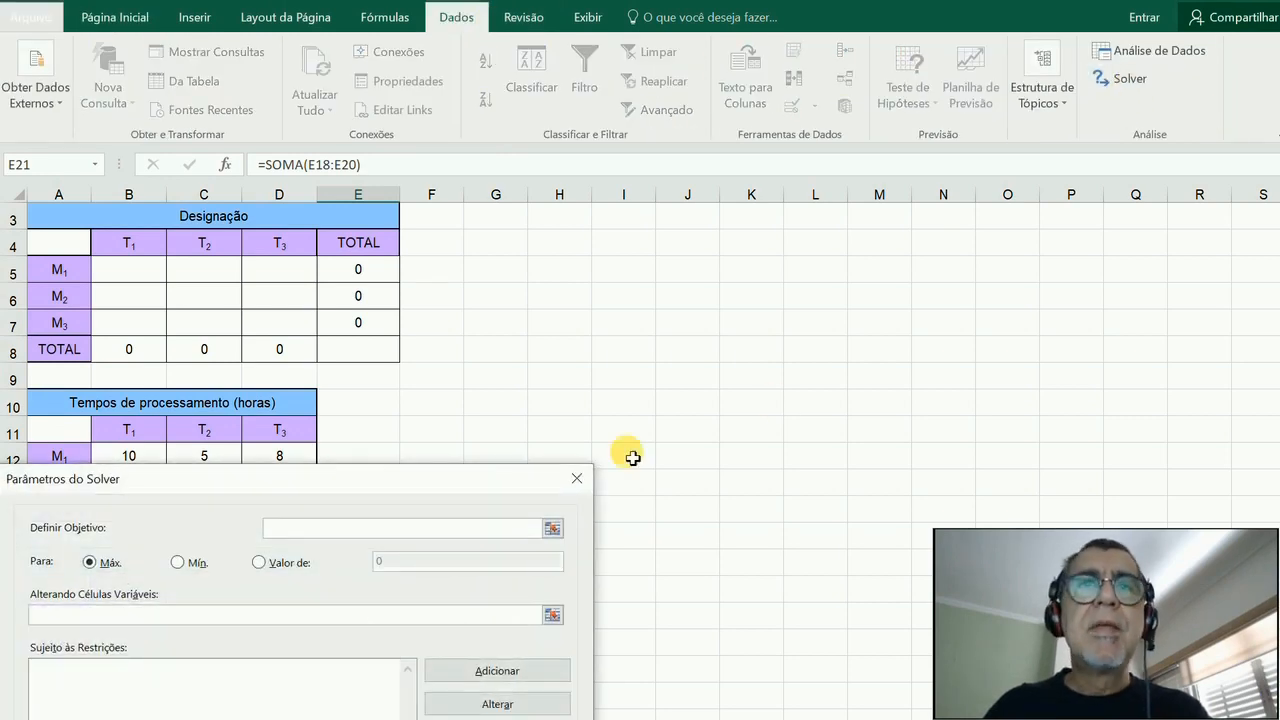
pyautogui.moveTo(420, 488); pyautogui.dragTo(833, 47)
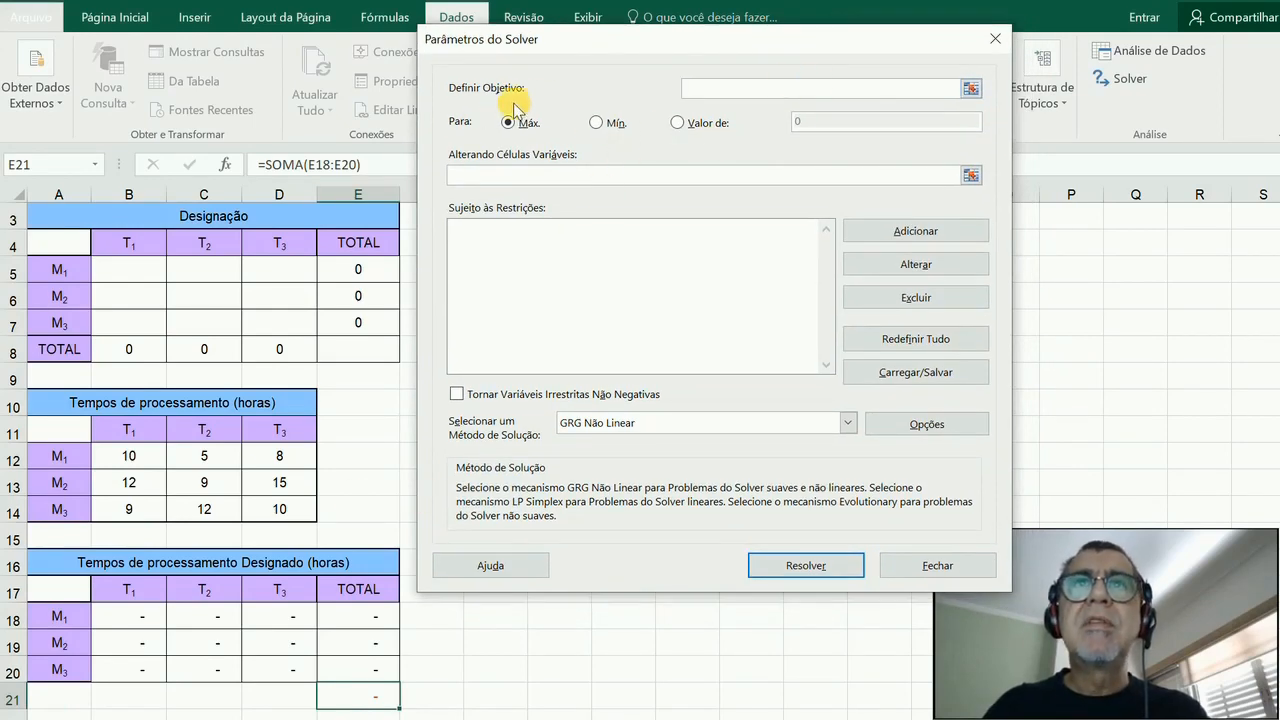
pyautogui.click(349, 695)
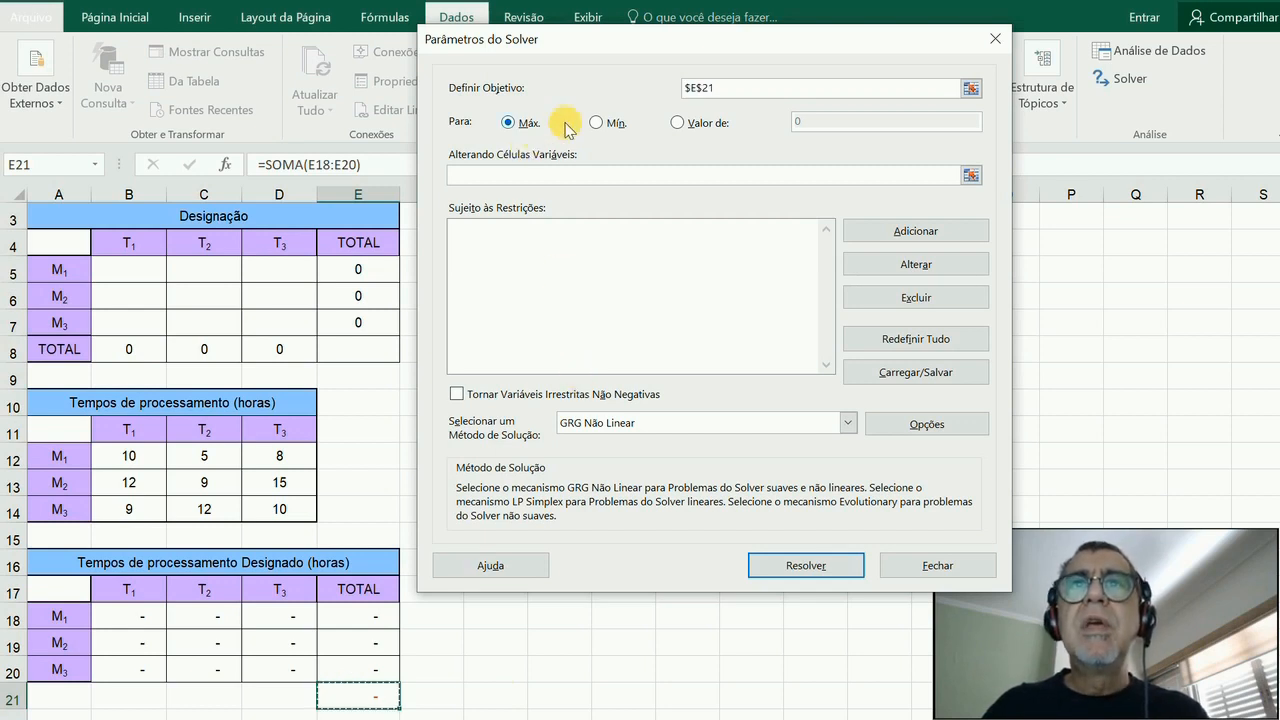
# Set the Solver objective to minimize and assign $B$5:$D$7 as the variable cells.
pyautogui.click(595, 123)
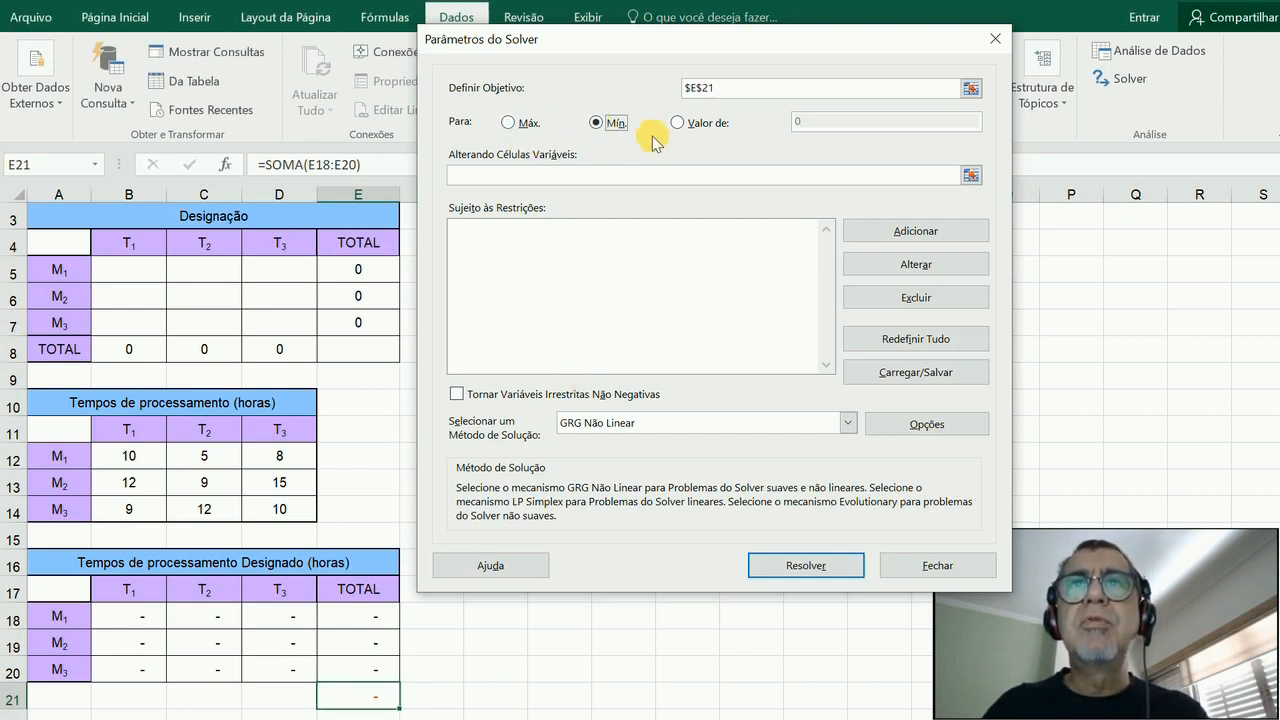
pyautogui.click(511, 181)
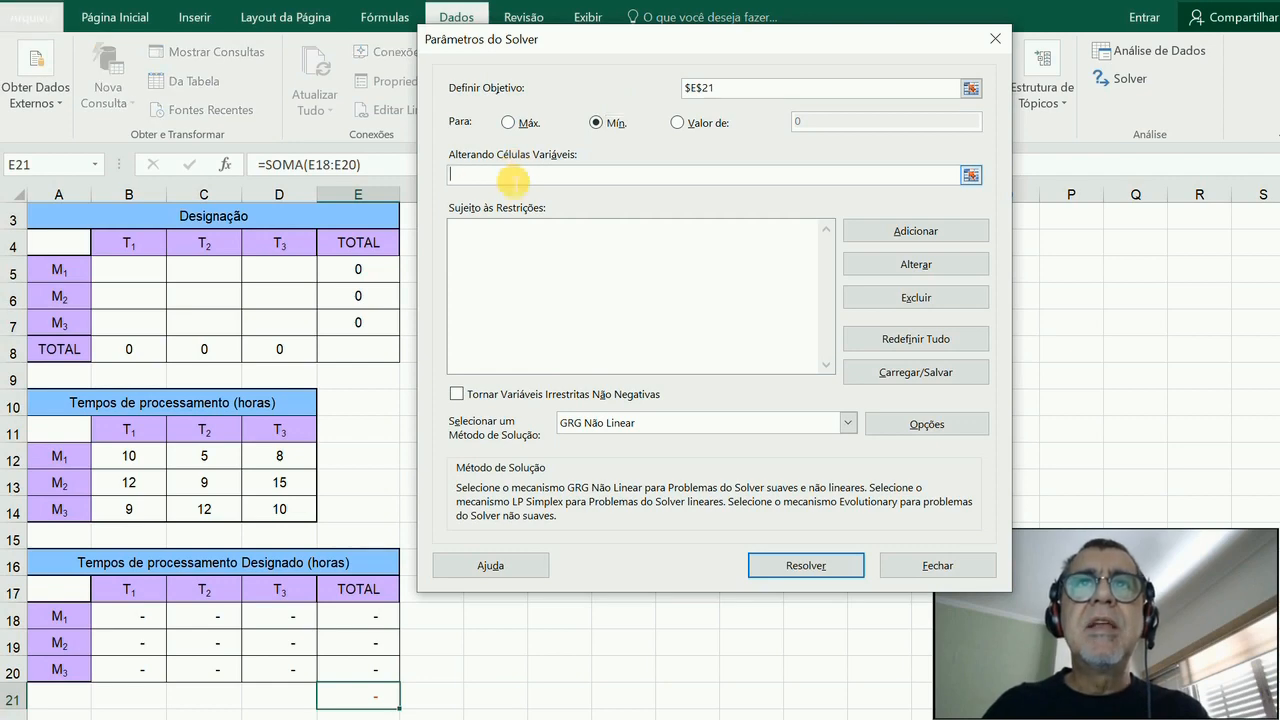
pyautogui.click(122, 280)
pyautogui.moveTo(122, 280); pyautogui.dragTo(271, 329)
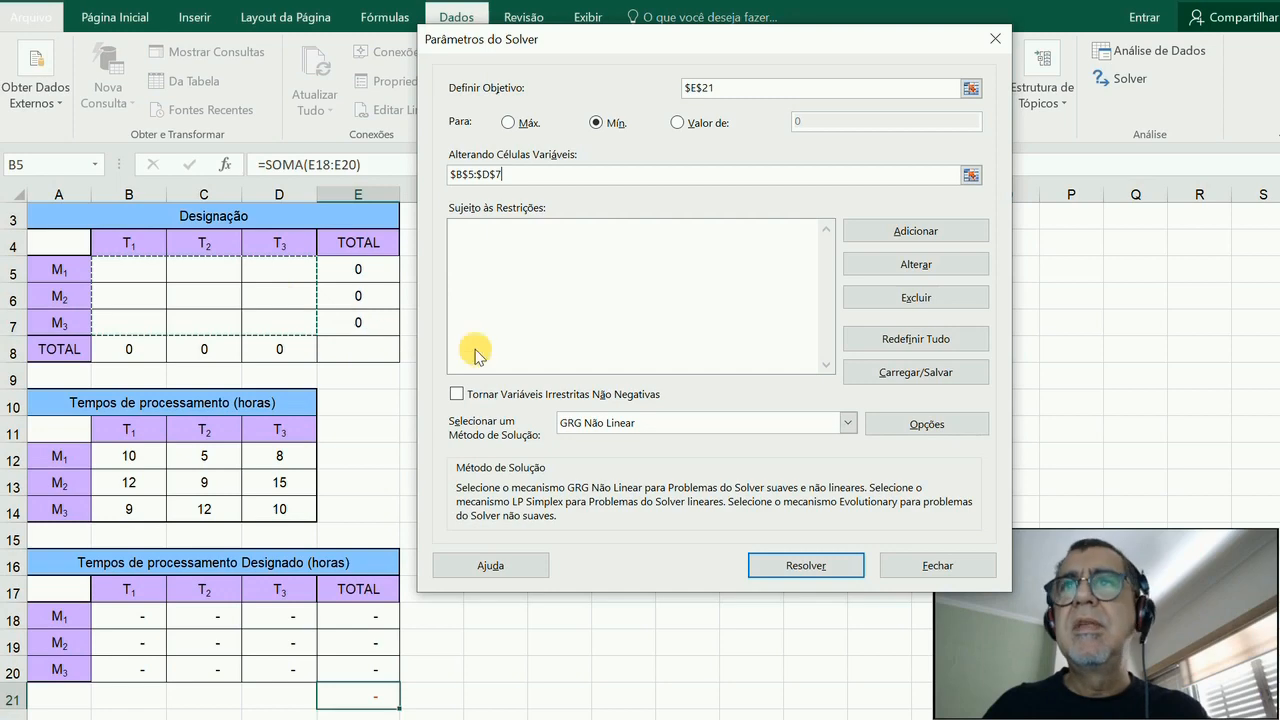
# Add a Solver constraint requiring the task totals $B$8:$D$8 to equal 1.
pyautogui.click(897, 238)
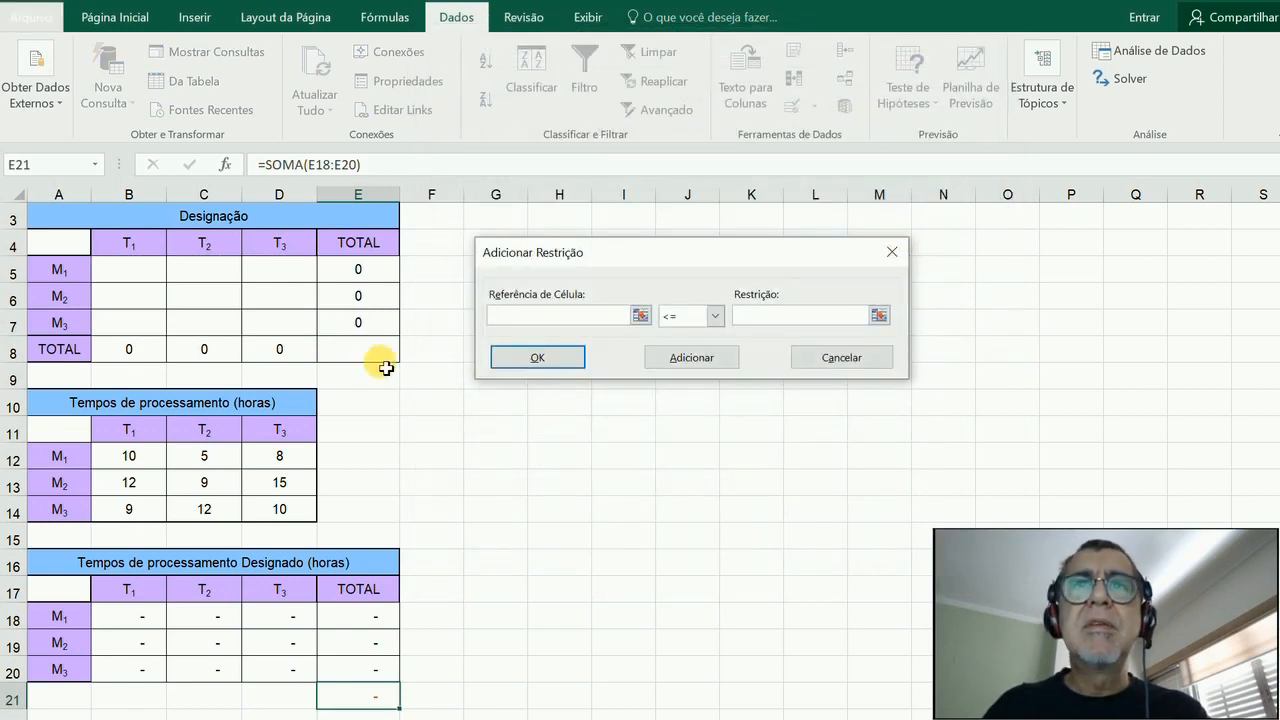
pyautogui.moveTo(120, 360); pyautogui.dragTo(235, 361)
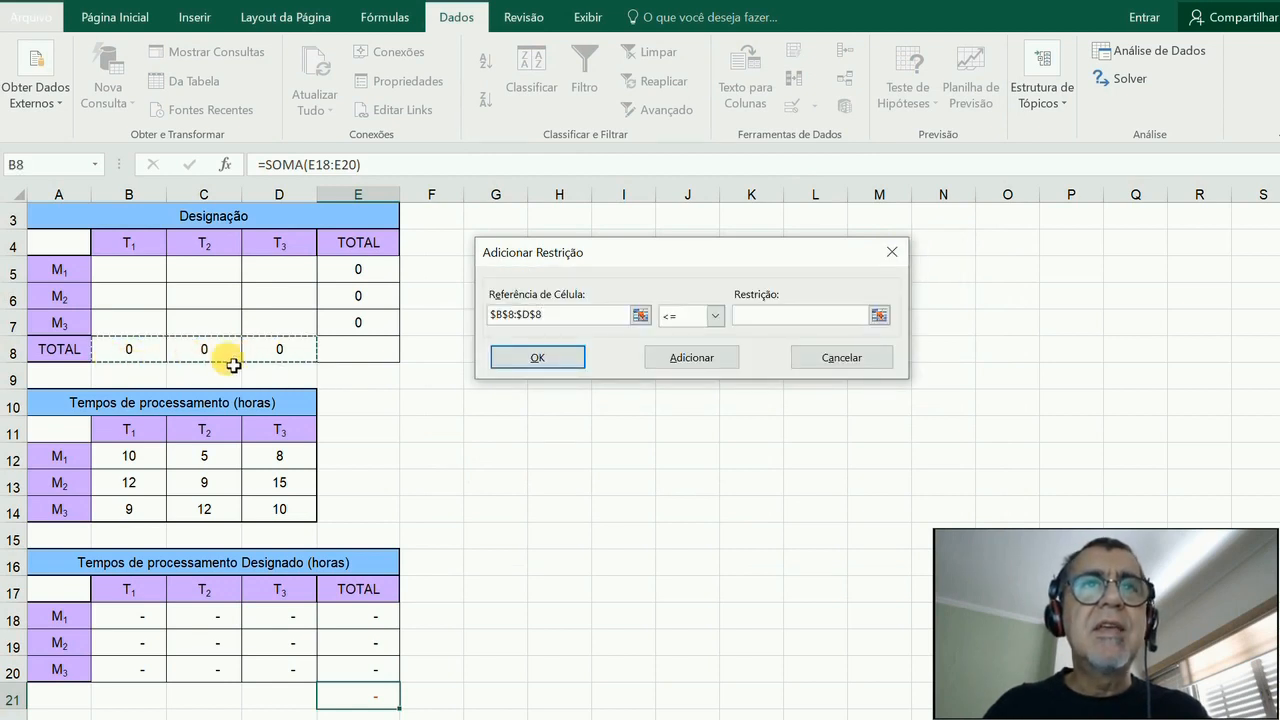
pyautogui.click(715, 316)
pyautogui.click(694, 340)
pyautogui.click(739, 324)
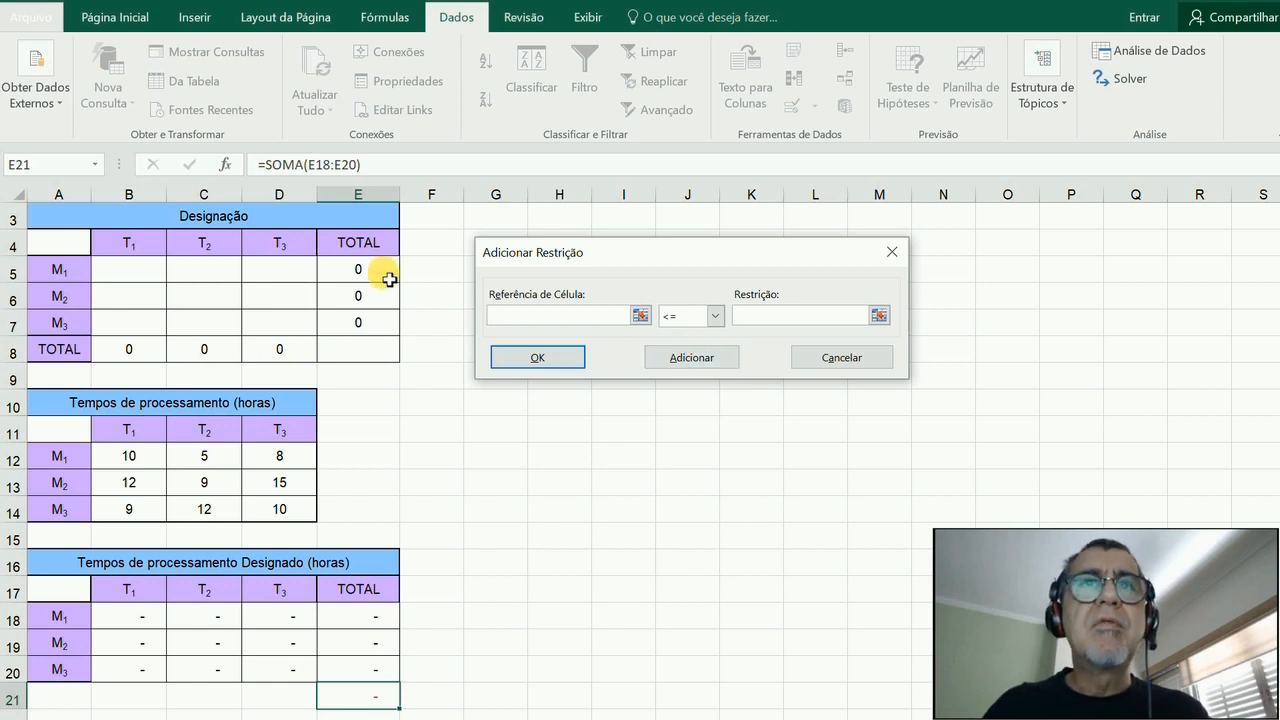
# Add a constraint requiring the machine totals $E$5:$E$7 to equal 1 and return to the Solver parameters.
pyautogui.moveTo(383, 277); pyautogui.dragTo(383, 320)
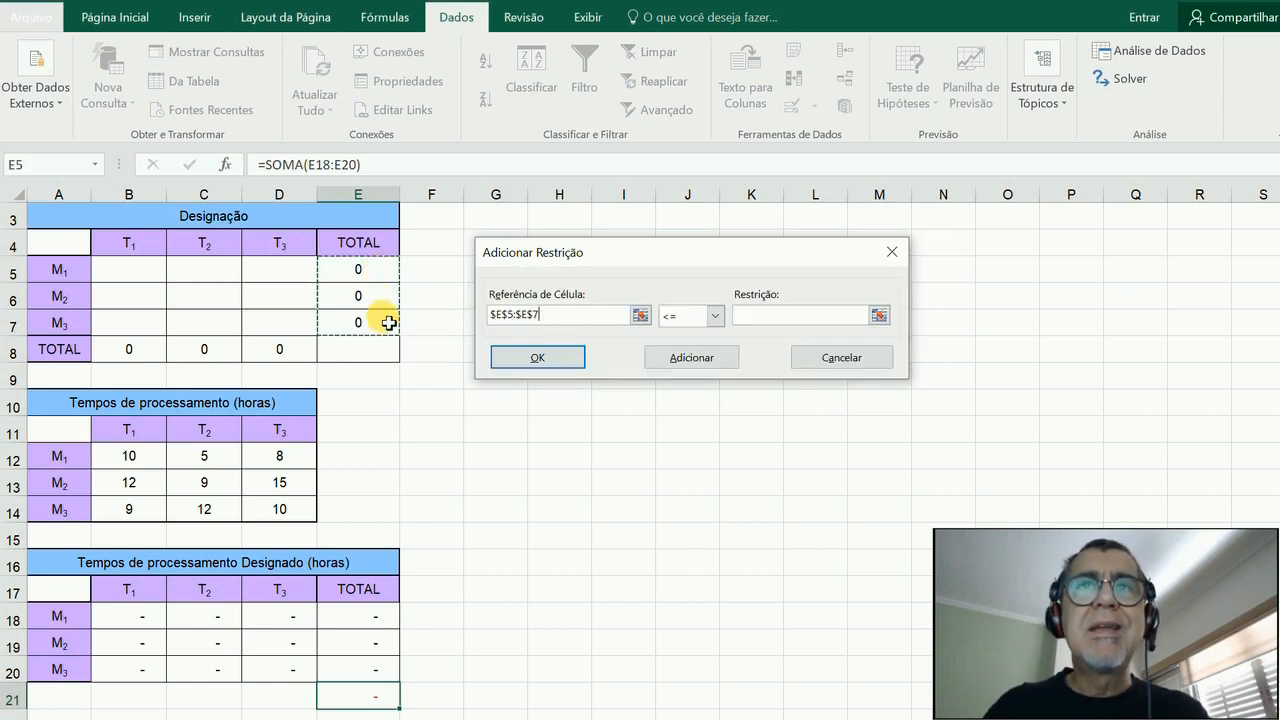
pyautogui.click(719, 311)
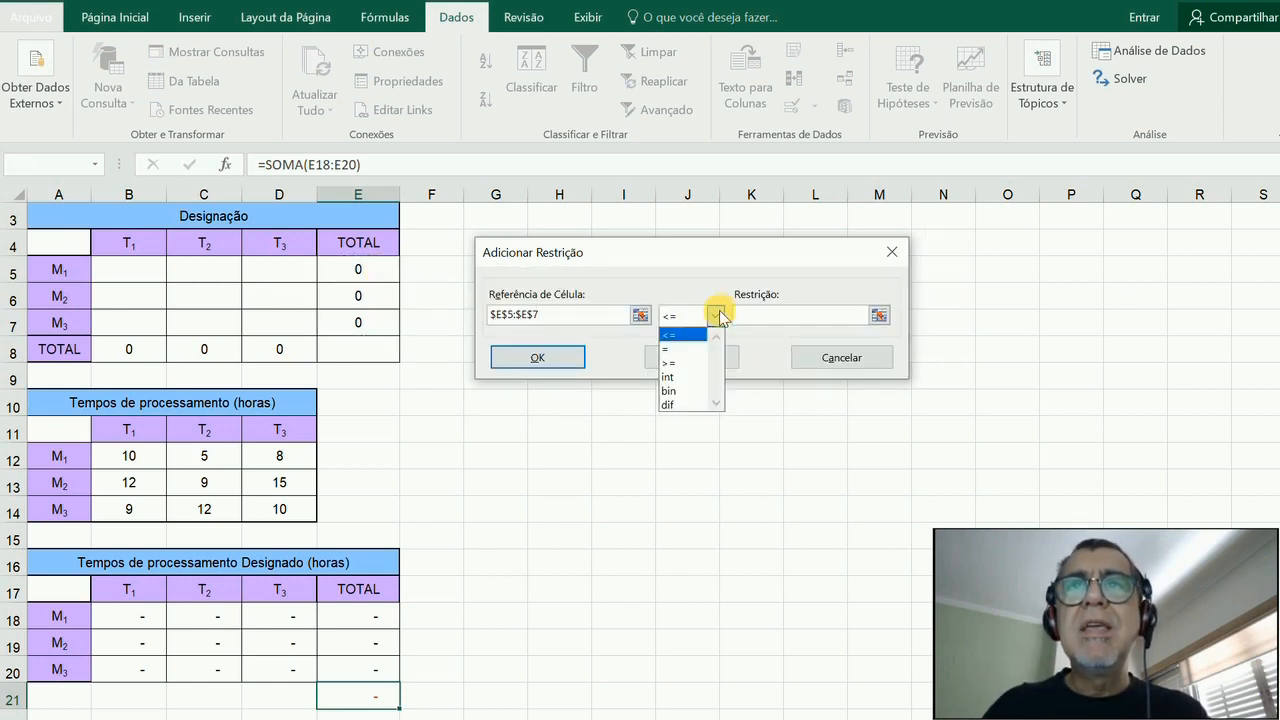
pyautogui.click(695, 345)
pyautogui.click(755, 327)
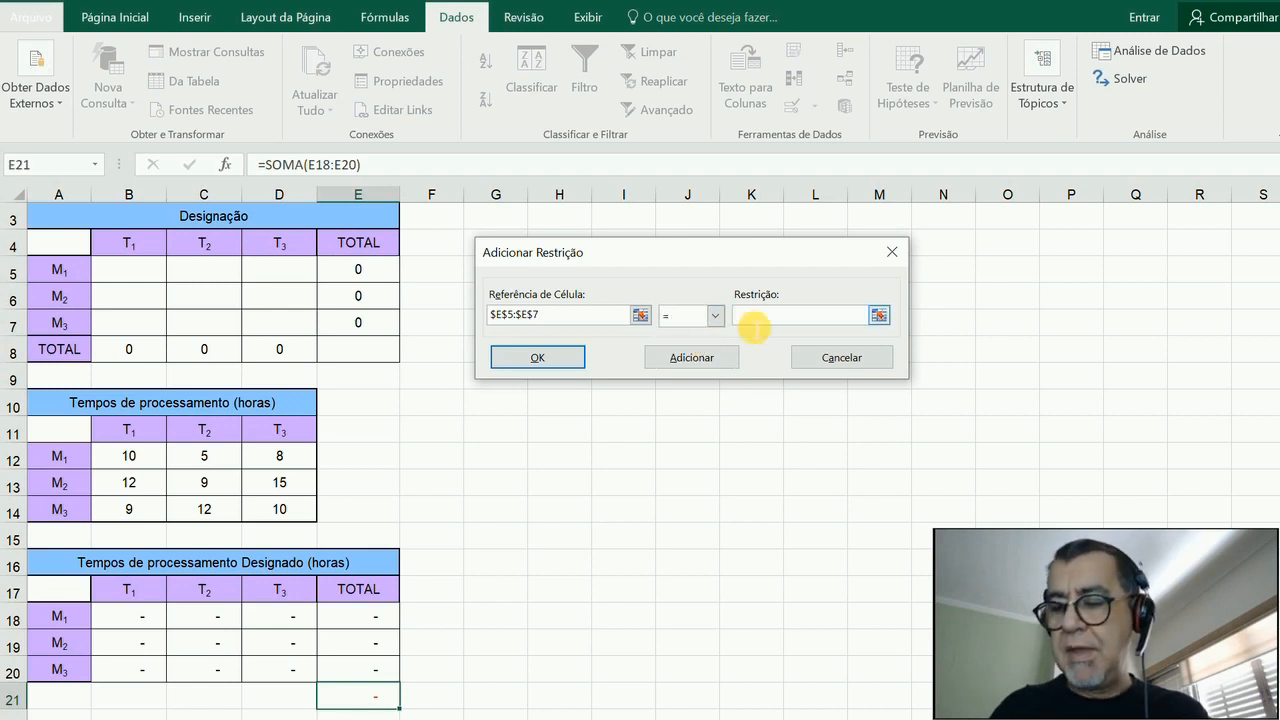
pyautogui.write('1')
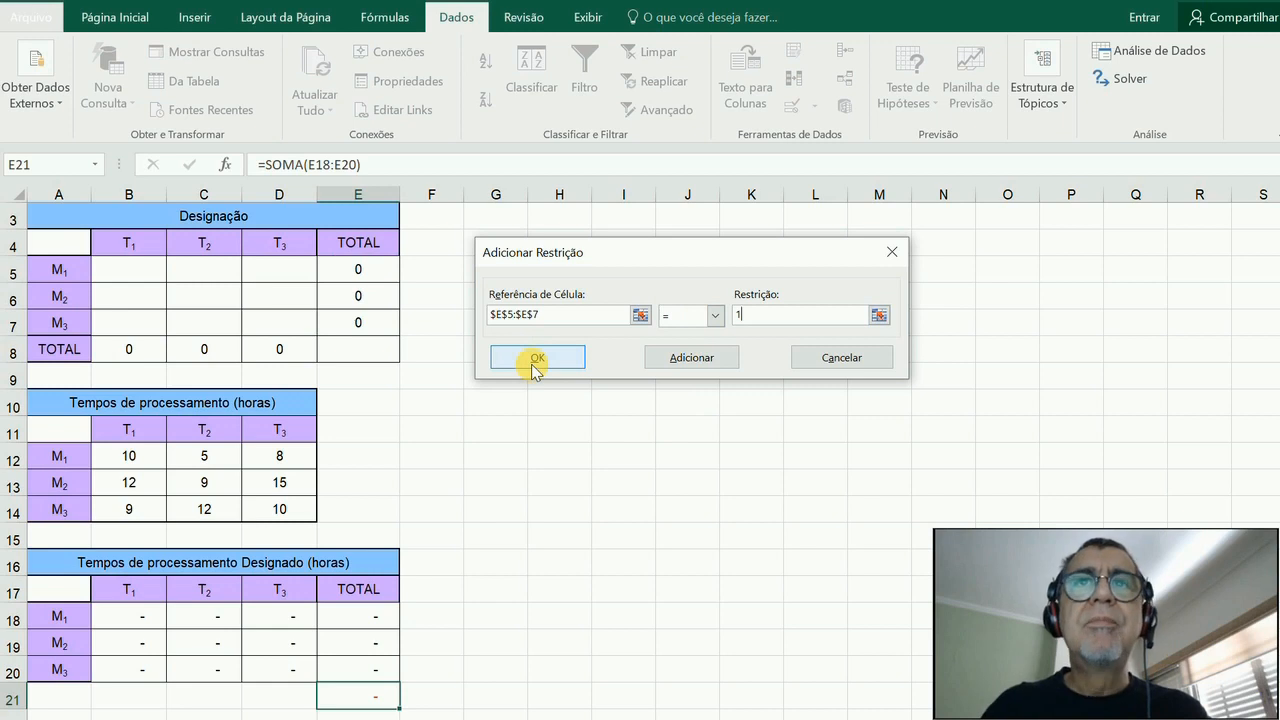
pyautogui.click(535, 360)
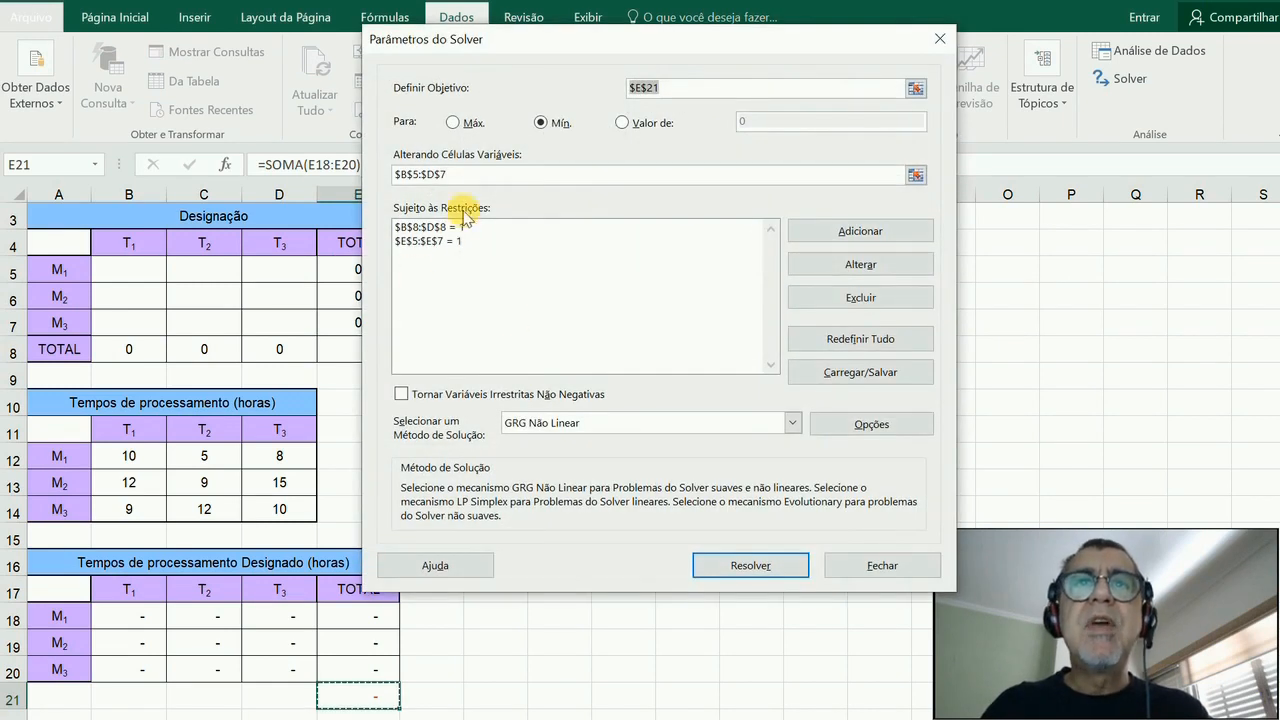
# Solve the model using LP Simplex with unconstrained variables made non-negative, and keep the solution.
pyautogui.click(400, 396)
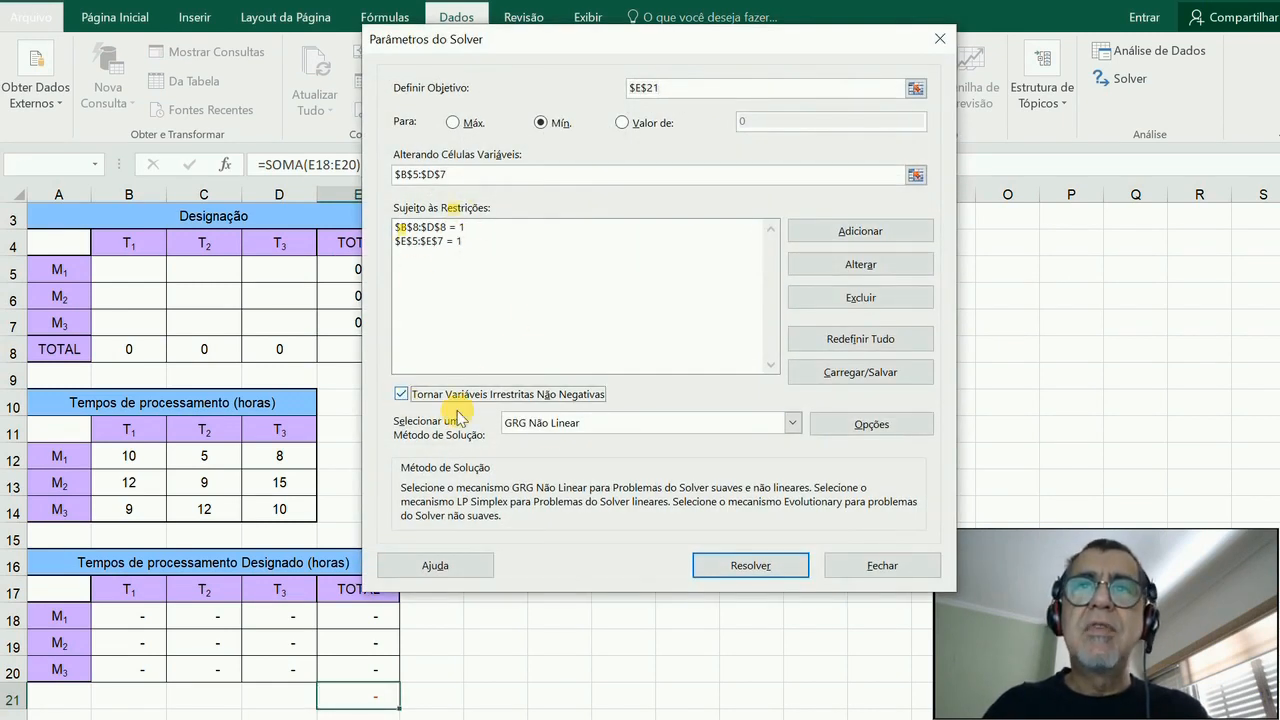
pyautogui.click(792, 423)
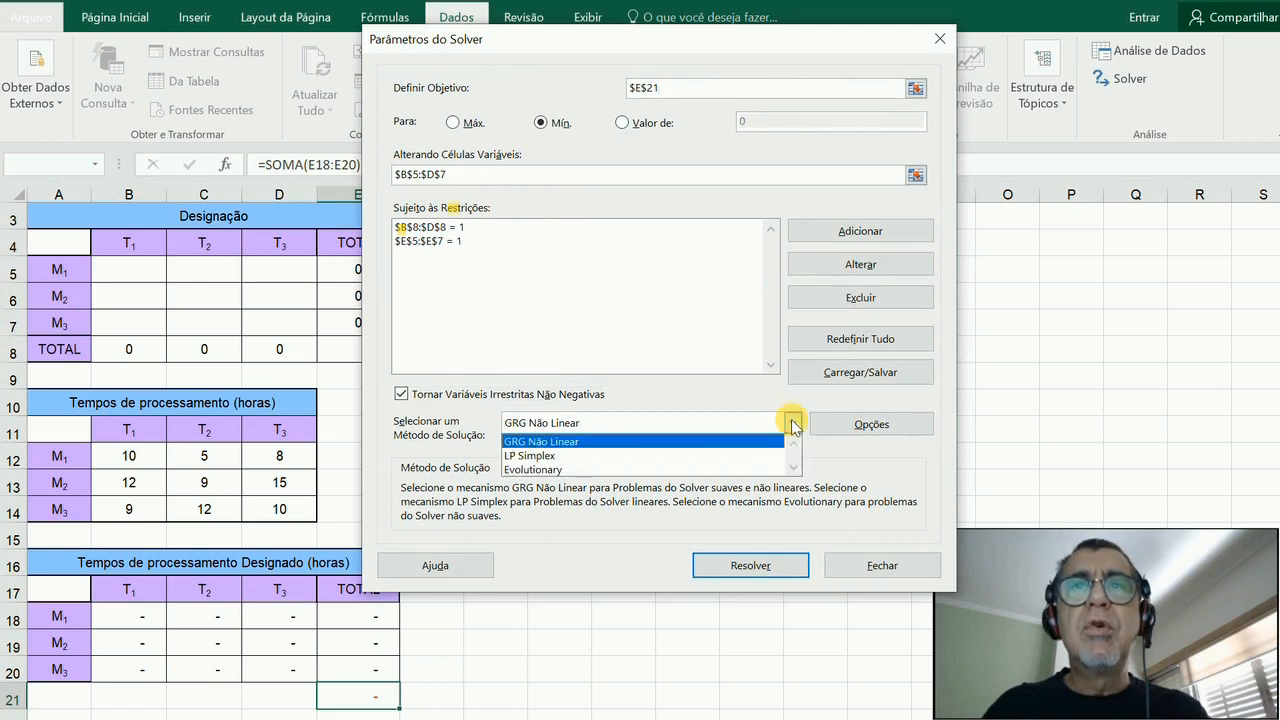
pyautogui.click(651, 455)
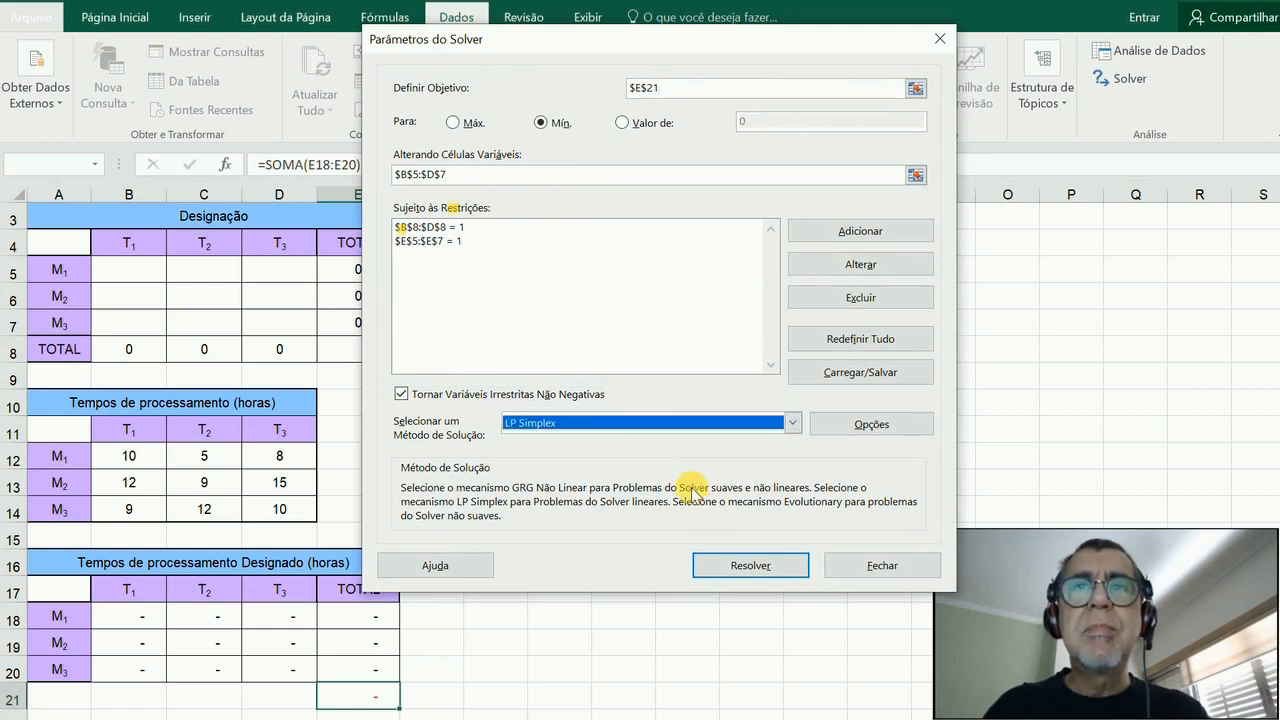
pyautogui.click(748, 566)
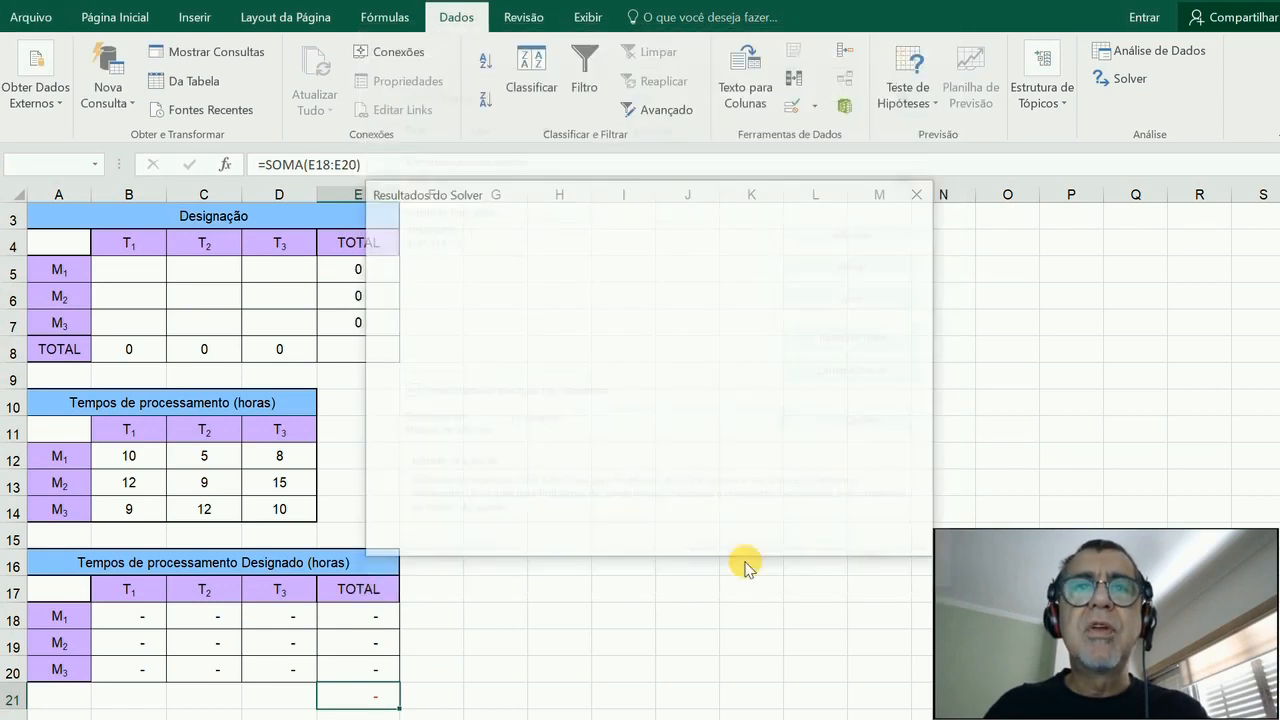
pyautogui.click(442, 424)
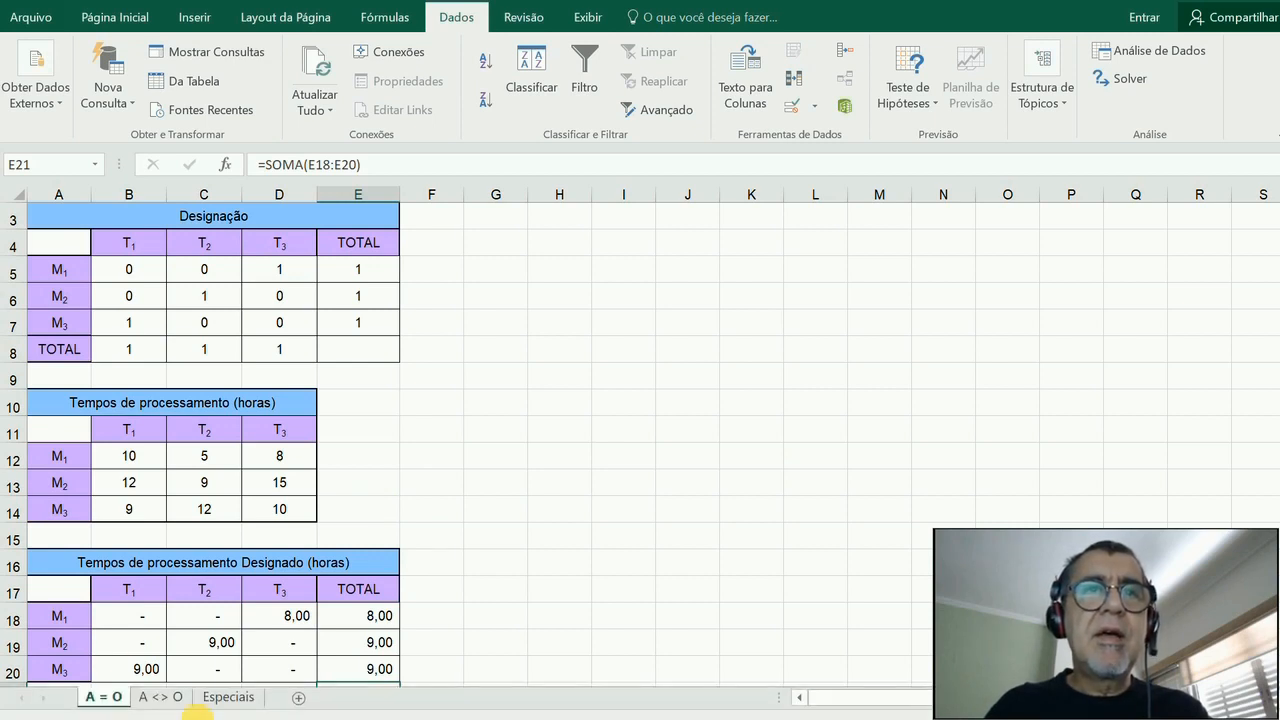
# On the A <> O sheet, total the Salvador assignments in B8 with =SOMA(B5:B7) and fill the formula across to E8.
pyautogui.click(160, 697)
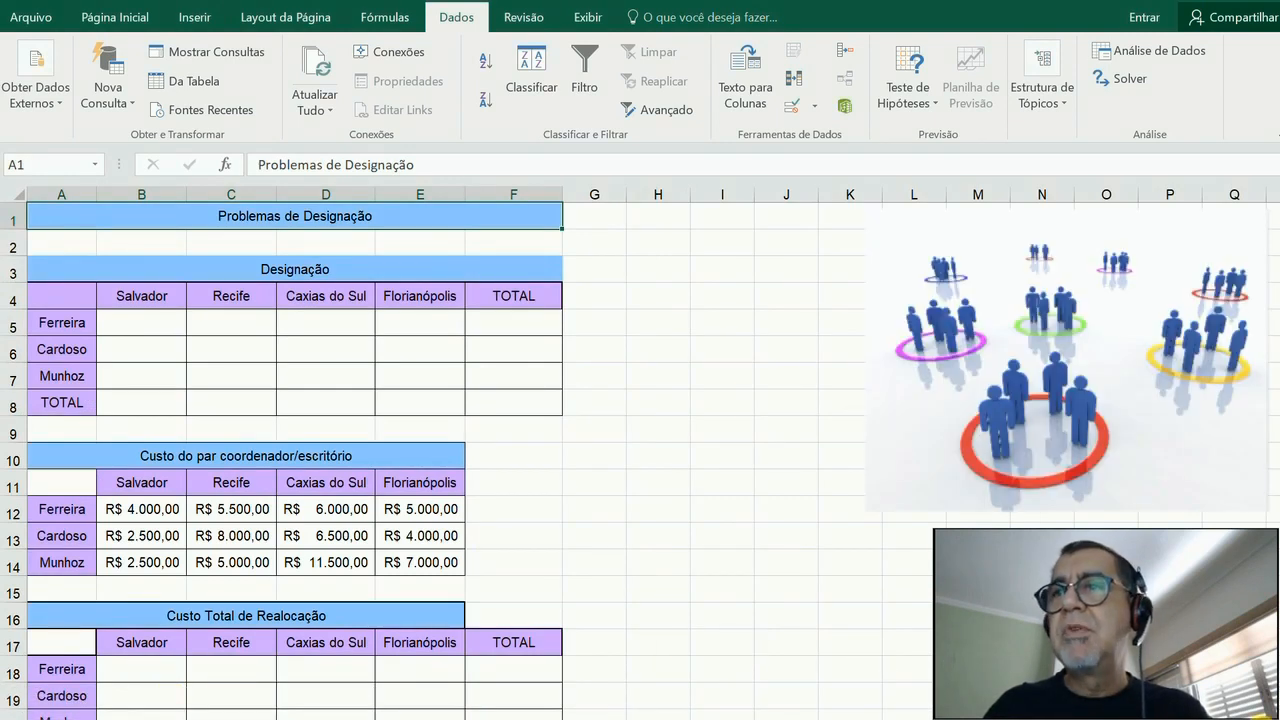
pyautogui.scroll(-1, 466, 457)
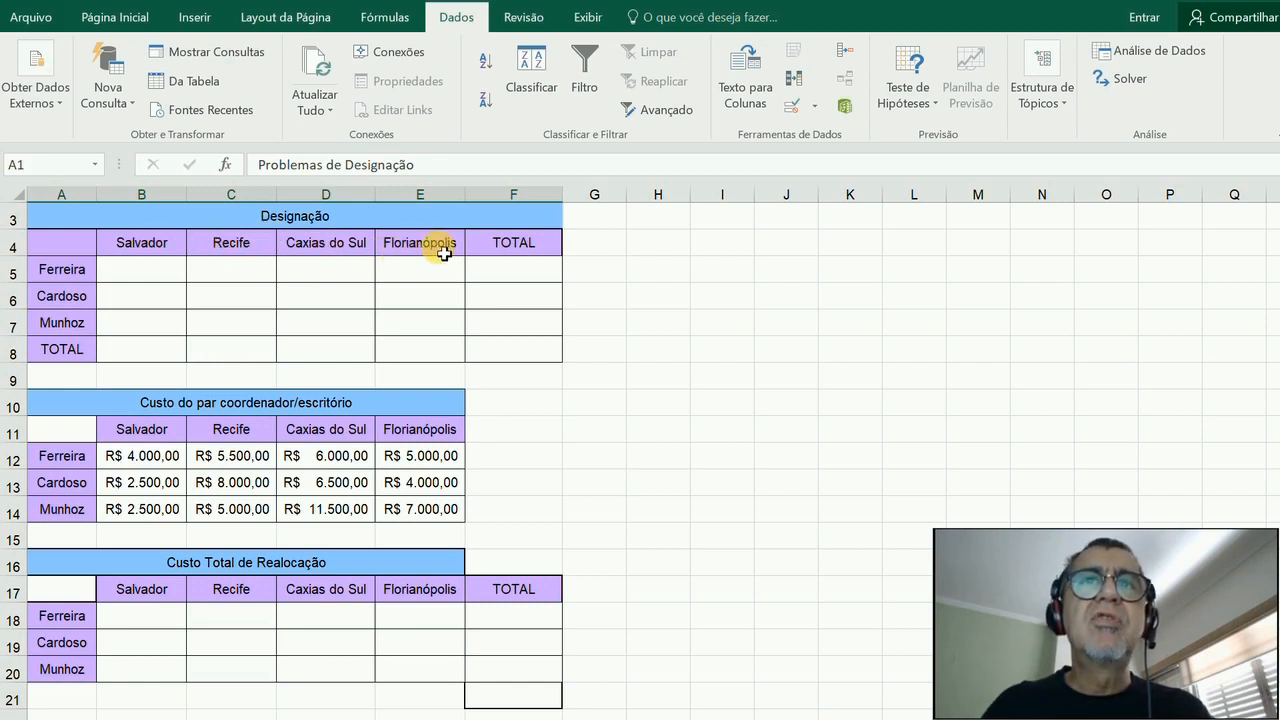
pyautogui.click(162, 358)
pyautogui.write('=soma(')
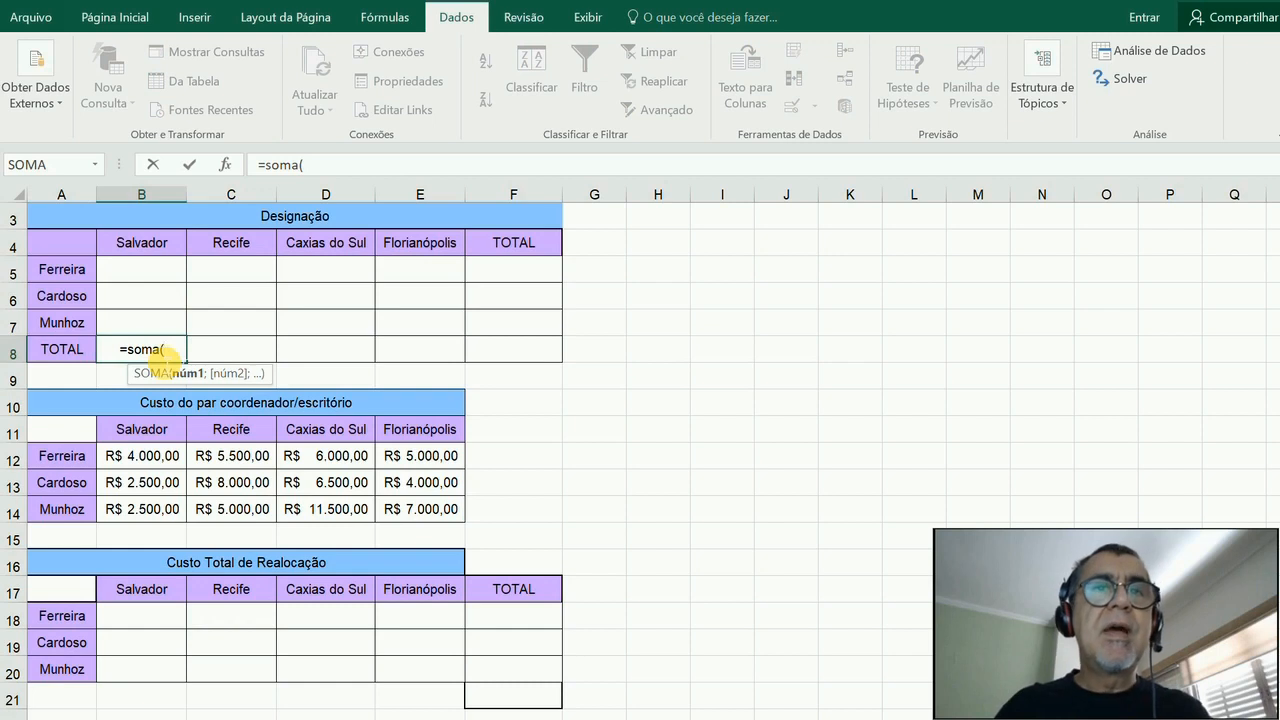
pyautogui.moveTo(133, 279); pyautogui.dragTo(130, 321)
pyautogui.write(')')
pyautogui.press('Return')
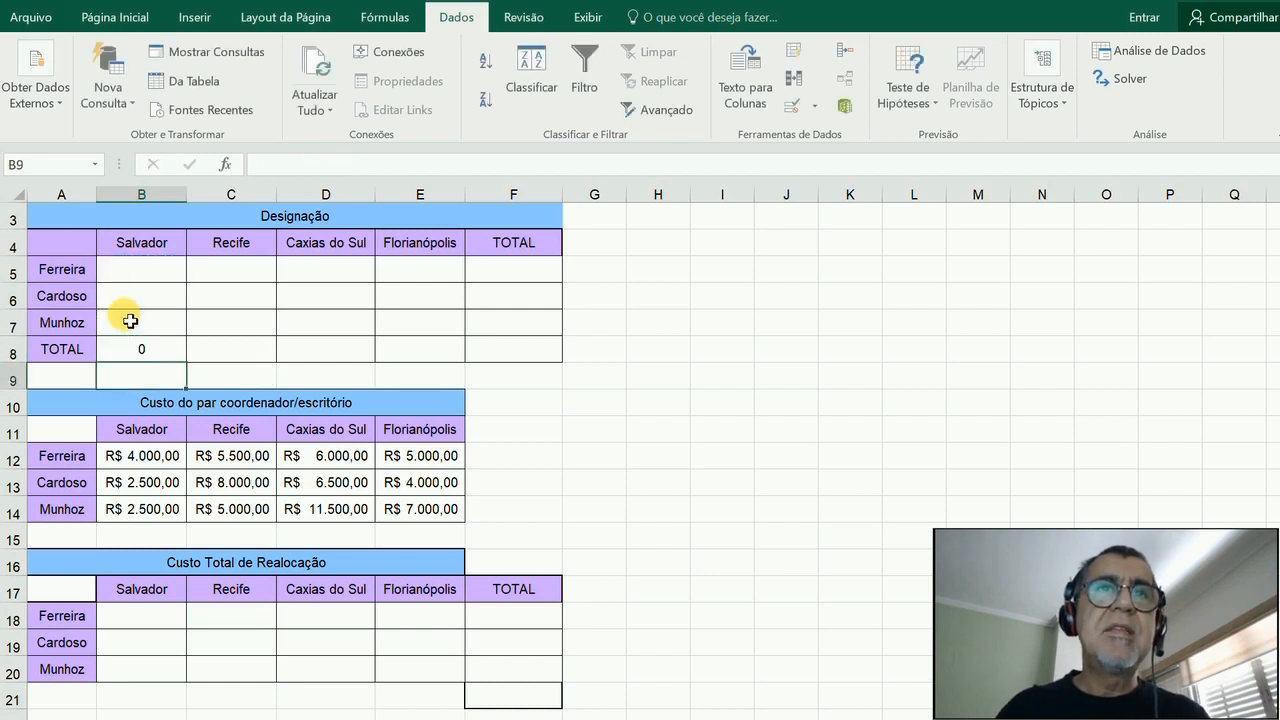
pyautogui.press('Up')
pyautogui.moveTo(186, 360); pyautogui.dragTo(424, 360)
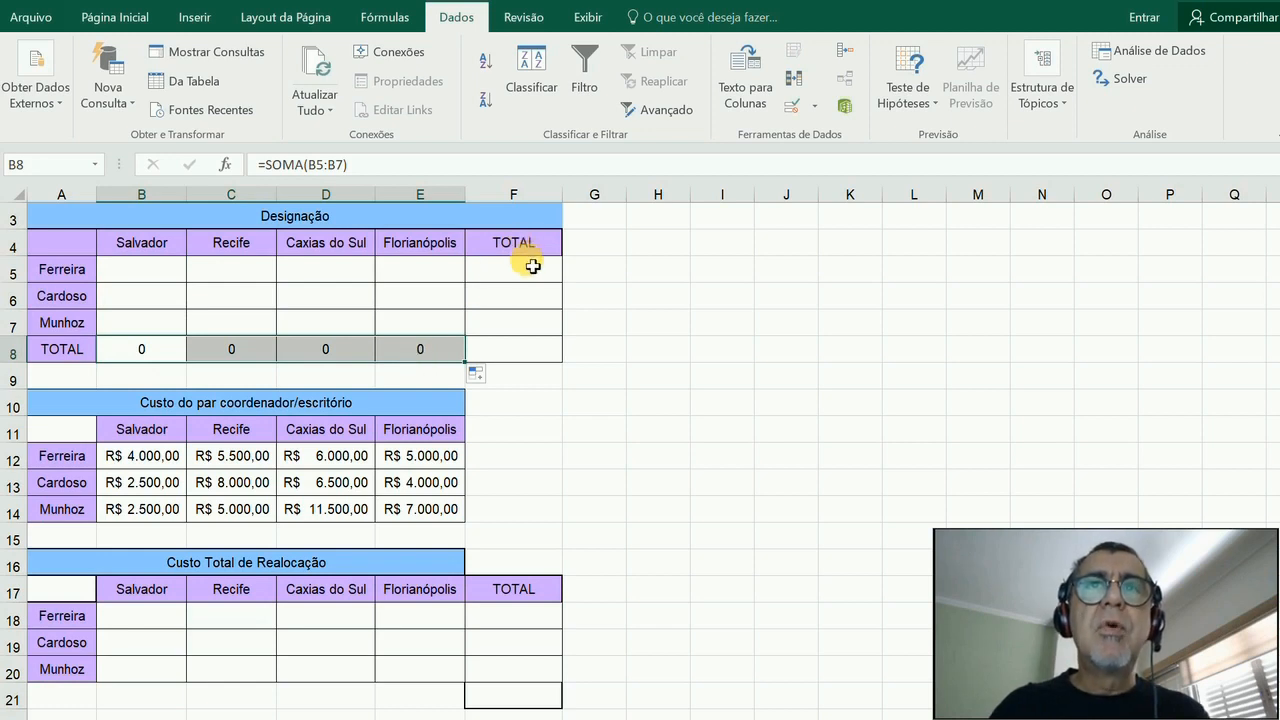
# Total the first coordinator's assignments in F5 with =SOMA(B5:E5) and fill the formula down to F7.
pyautogui.click(521, 276)
pyautogui.write('=soma(')
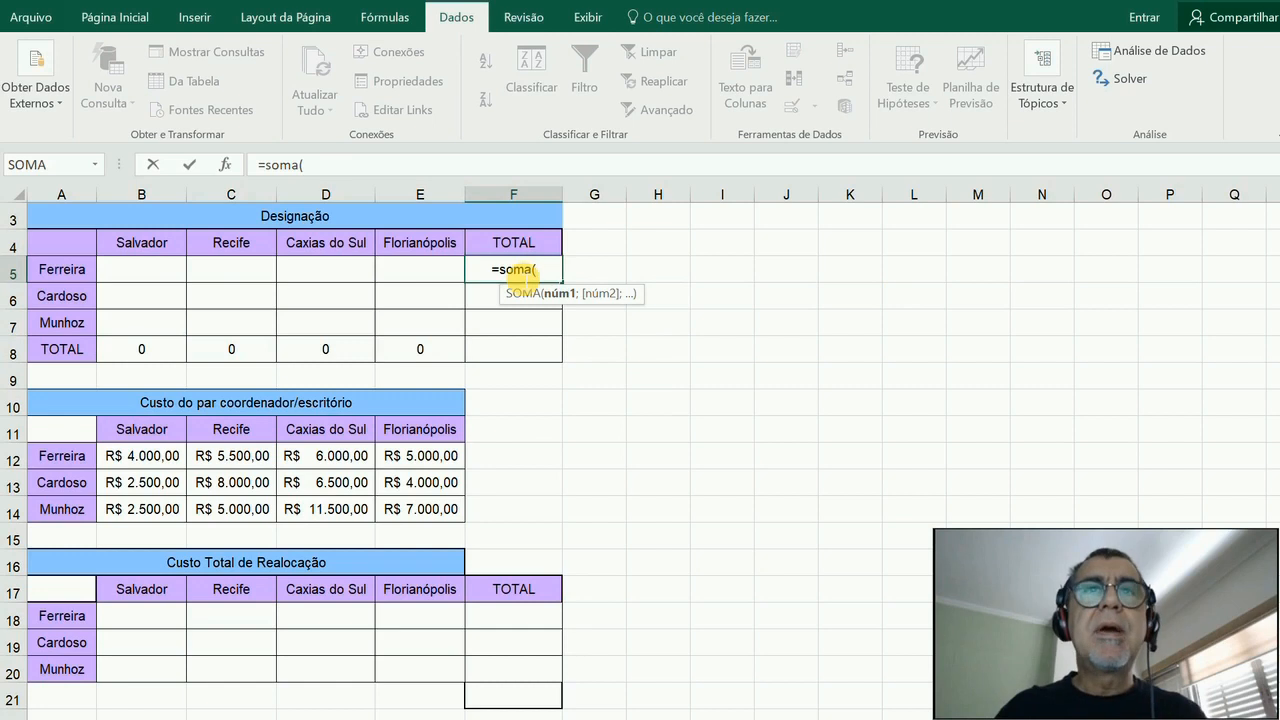
pyautogui.moveTo(154, 267); pyautogui.dragTo(415, 277)
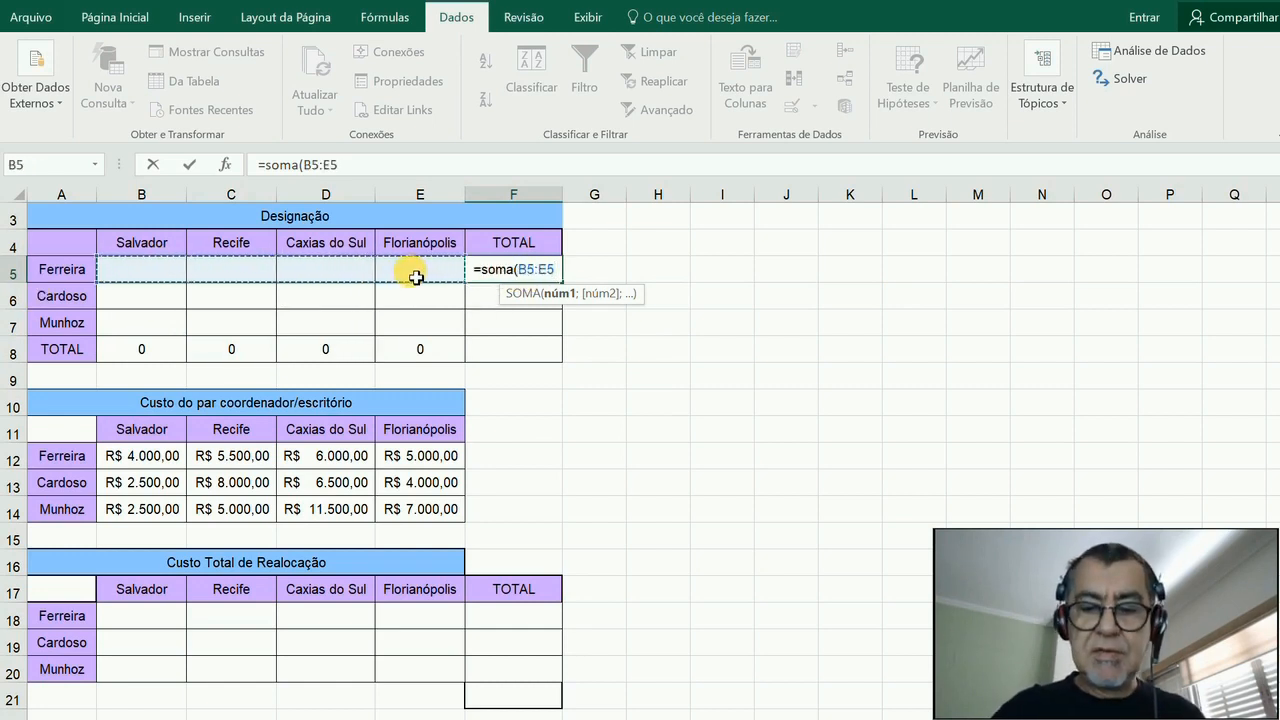
pyautogui.write(')')
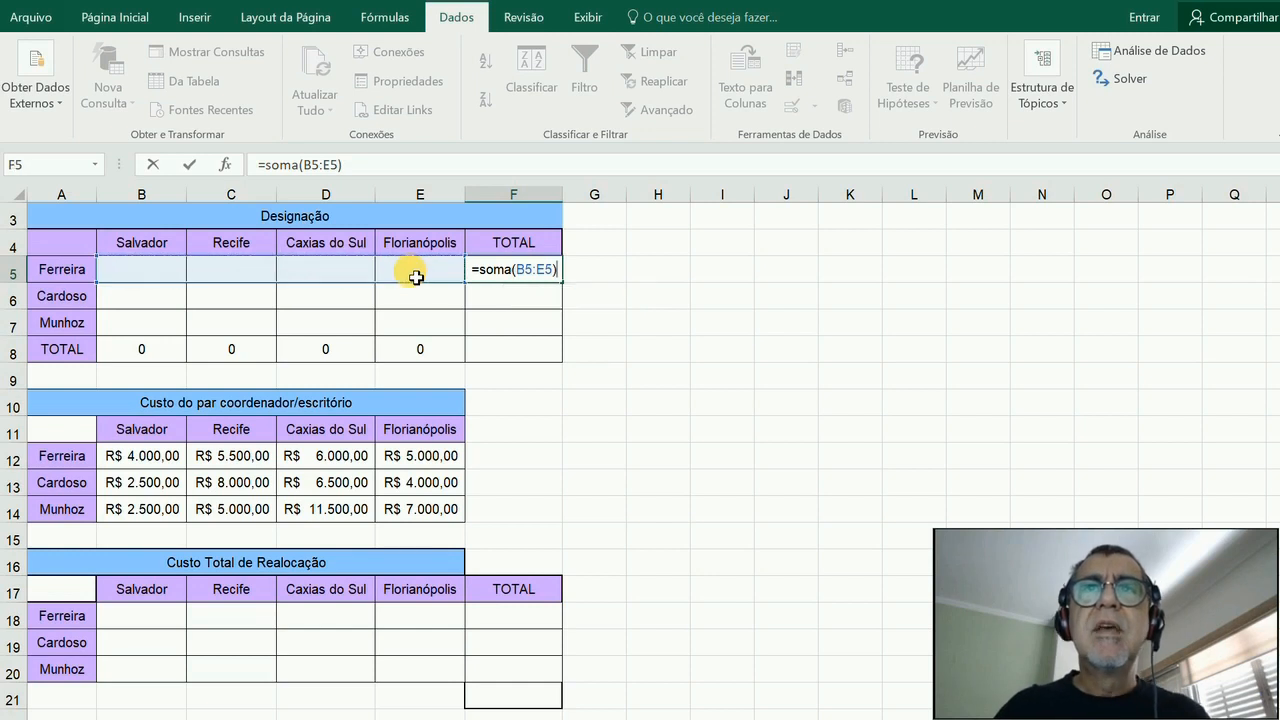
pyautogui.hotkey('ctrl', 'Return')
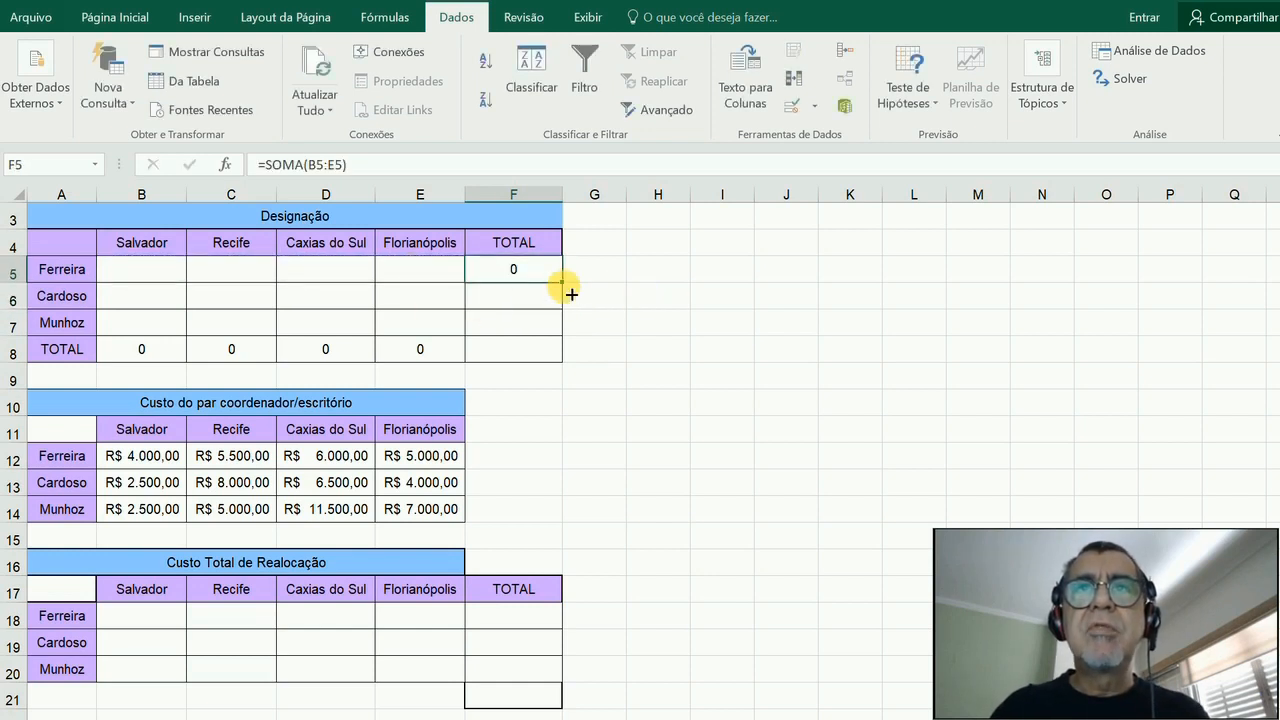
pyautogui.moveTo(570, 292); pyautogui.dragTo(559, 346)
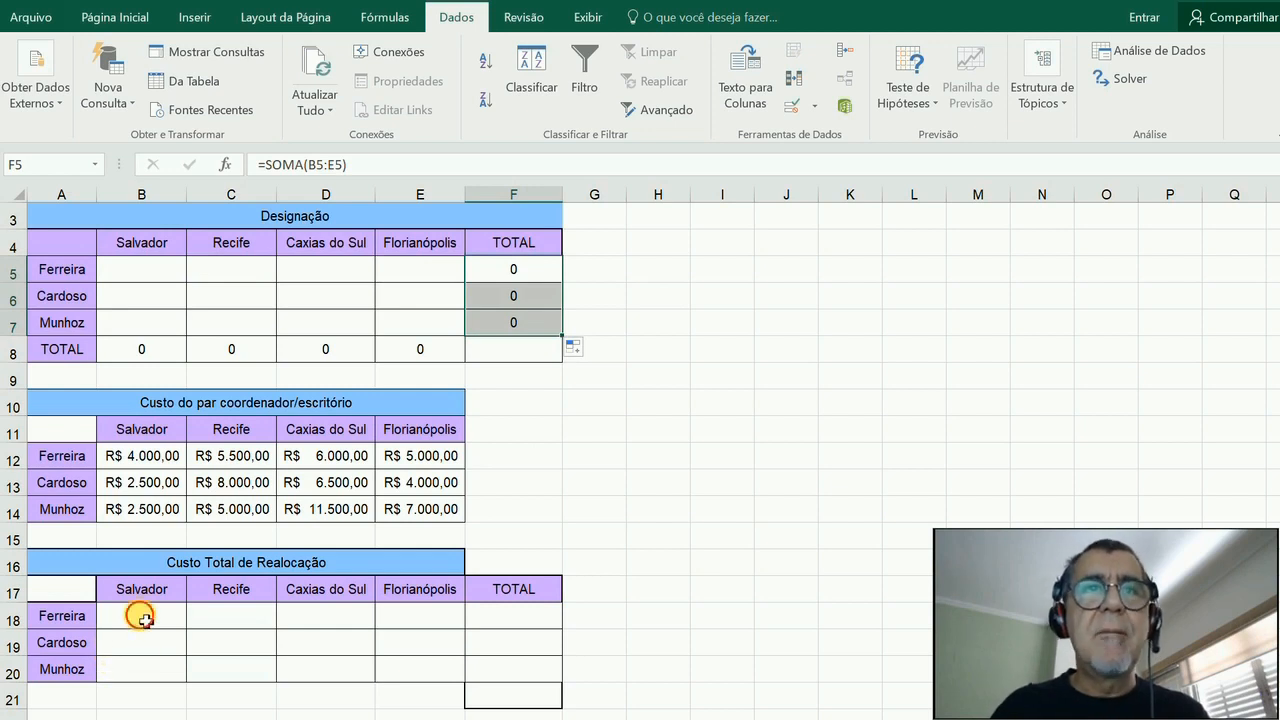
# Calculate the relocation cost in B18 with =B12*B5 and fill the formula through B18:E20.
pyautogui.click(144, 618)
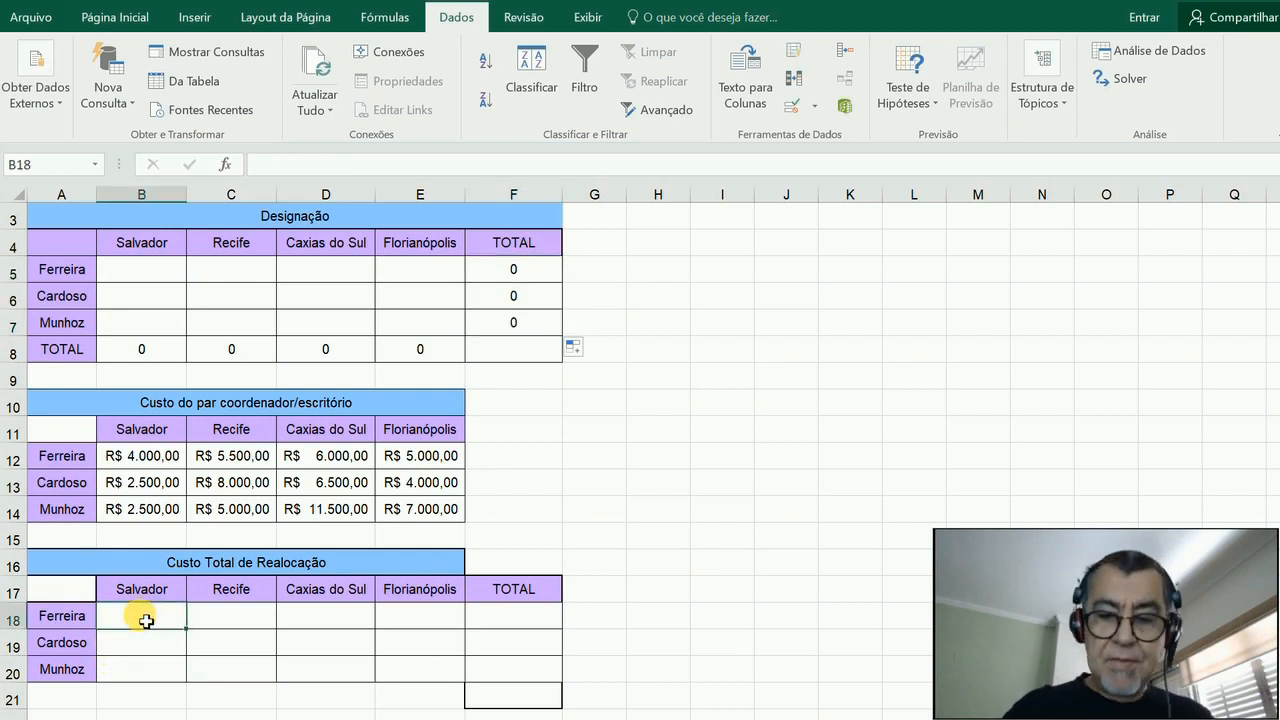
pyautogui.write('=')
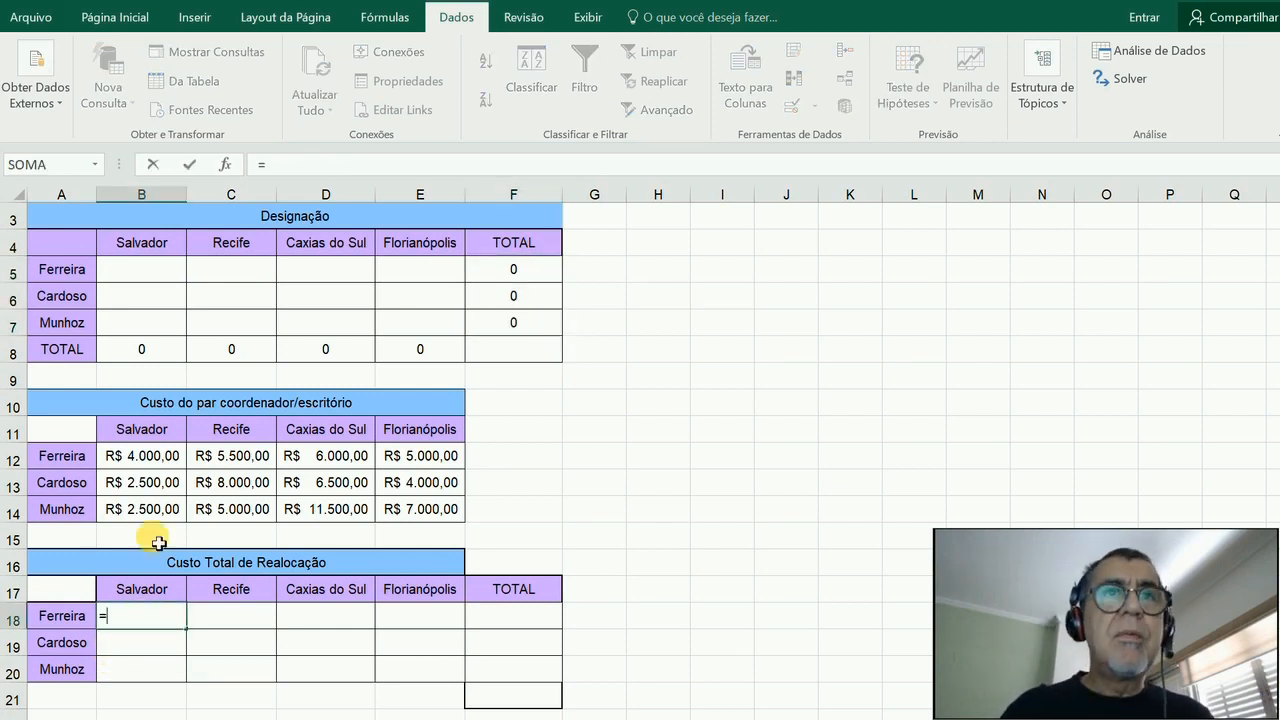
pyautogui.click(140, 459)
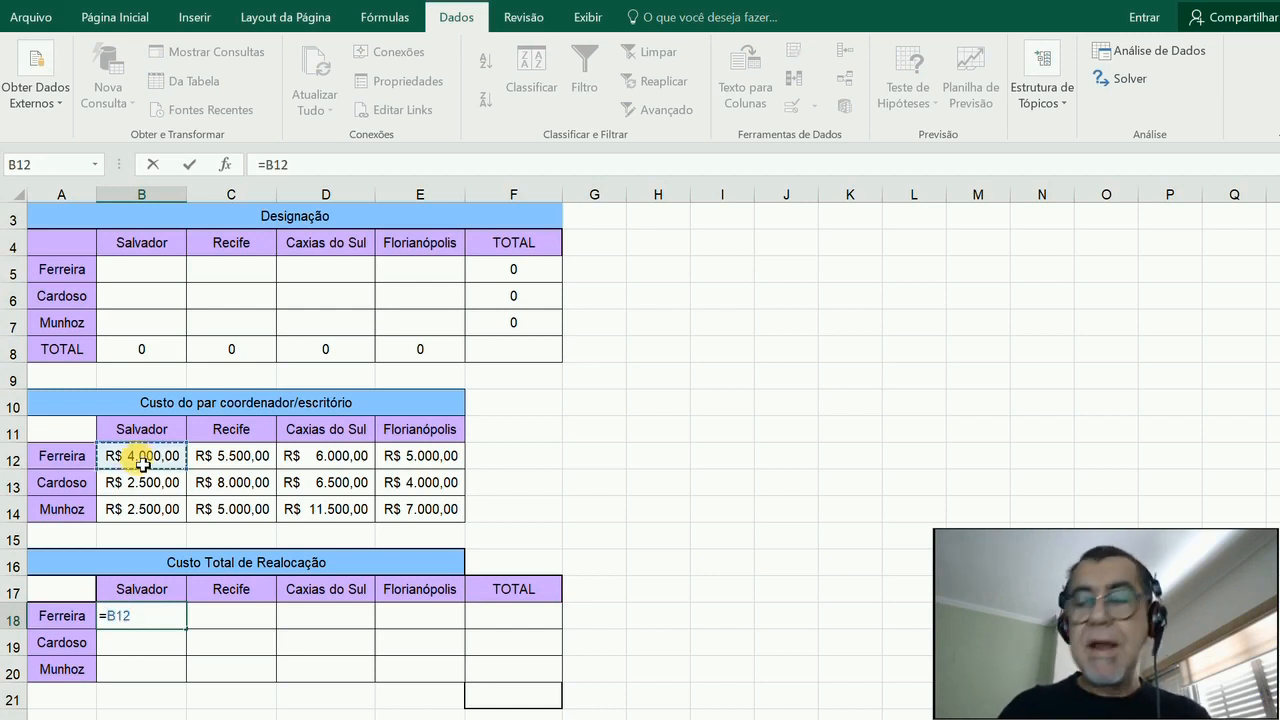
pyautogui.write('*')
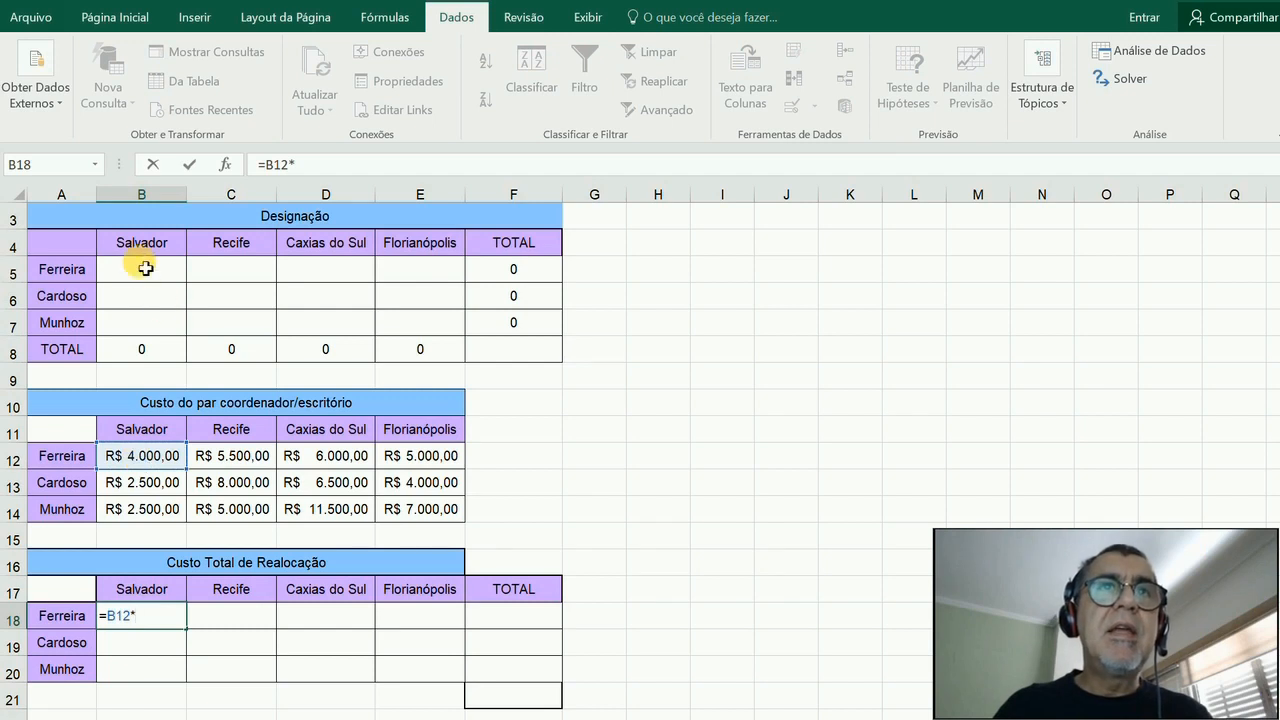
pyautogui.click(145, 275)
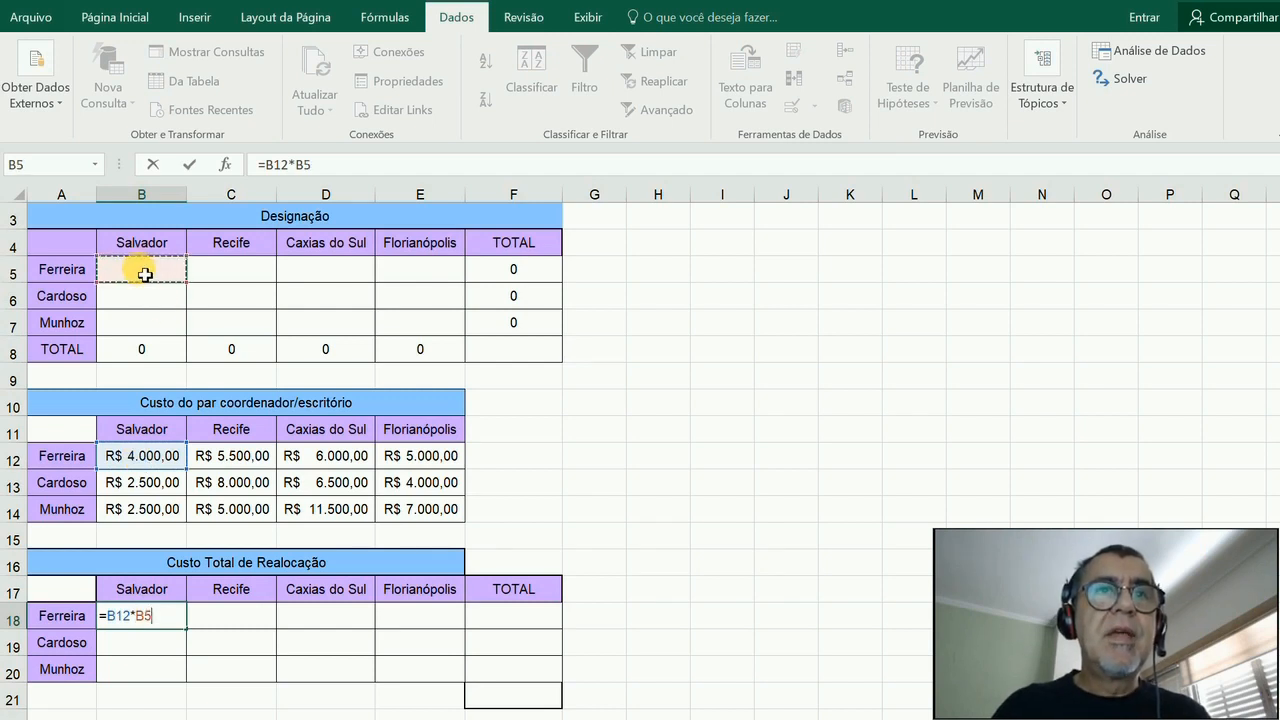
pyautogui.press('Return')
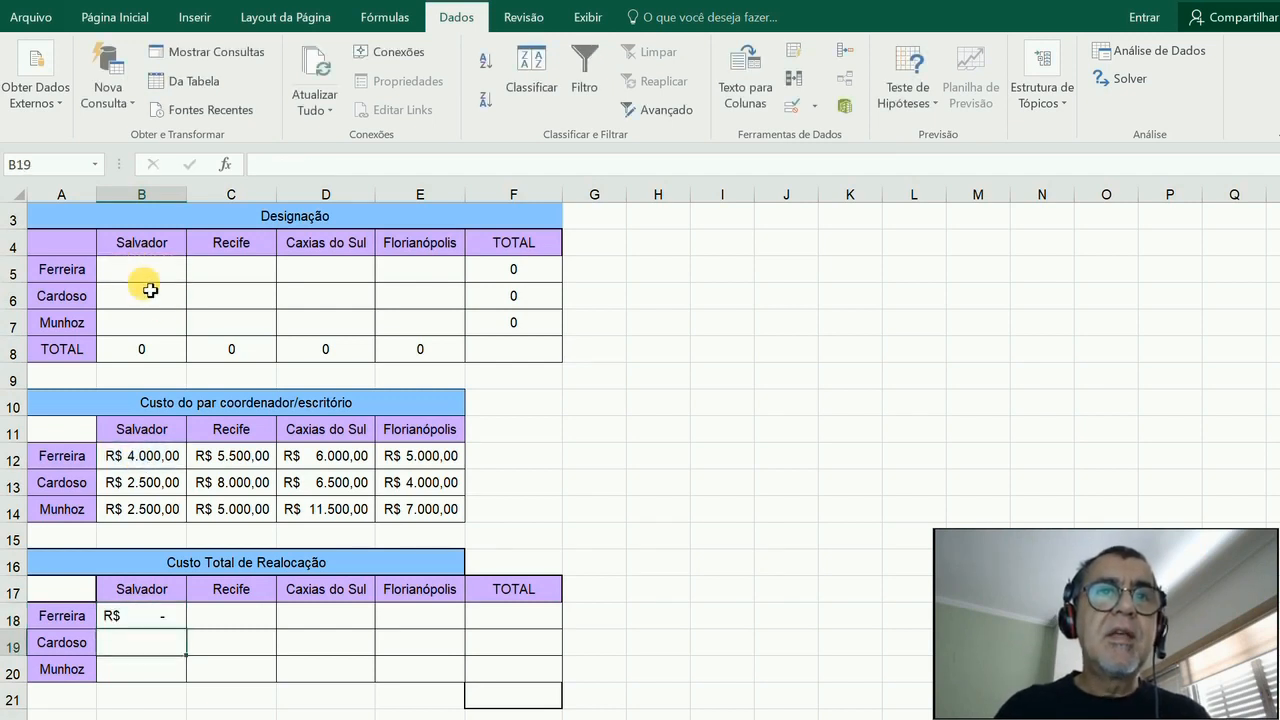
pyautogui.click(180, 612)
pyautogui.moveTo(190, 634); pyautogui.dragTo(472, 693)
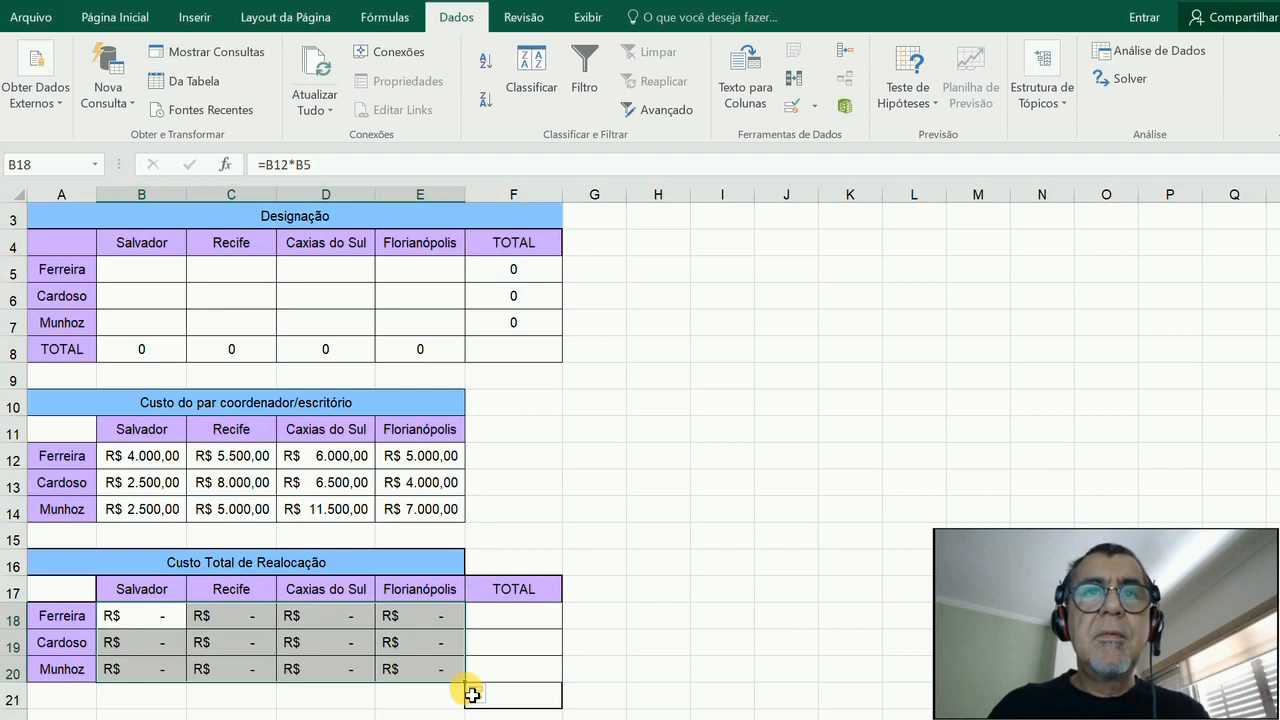
# Total the first coordinator's relocation cost in F18 with =SOMA(B18:E18) and fill the formula down to F20.
pyautogui.click(532, 621)
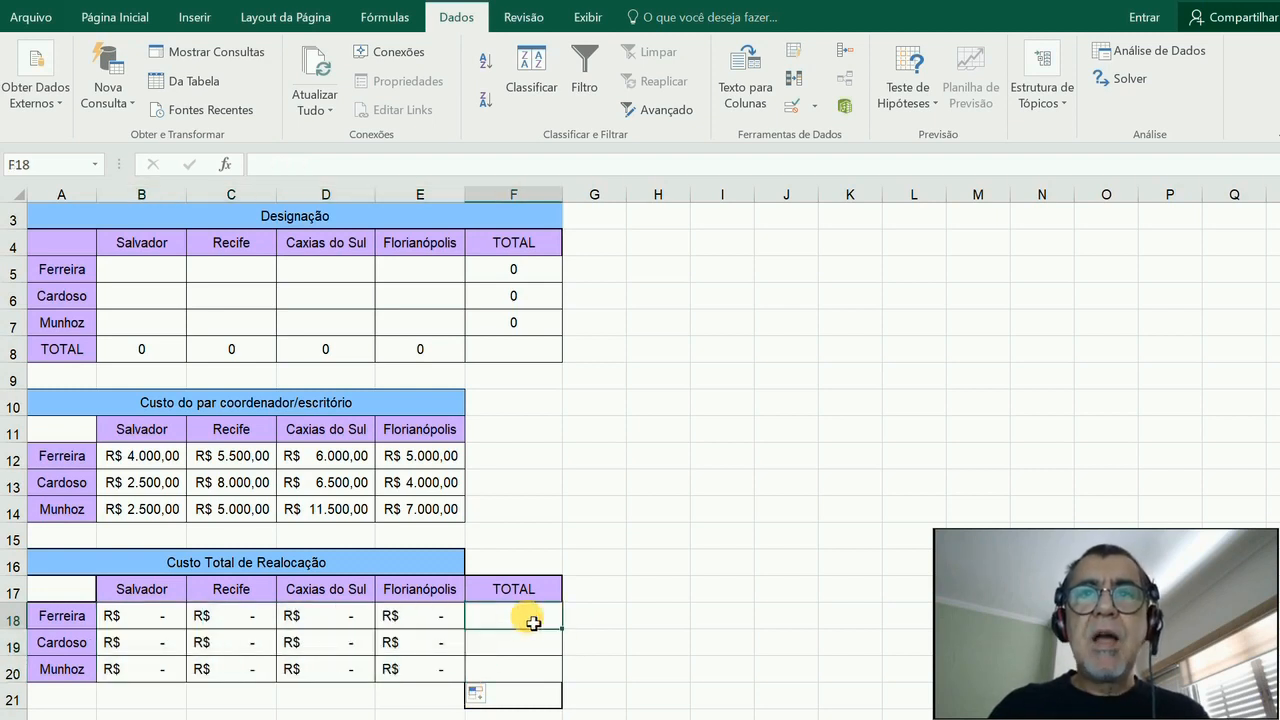
pyautogui.write('=soma')
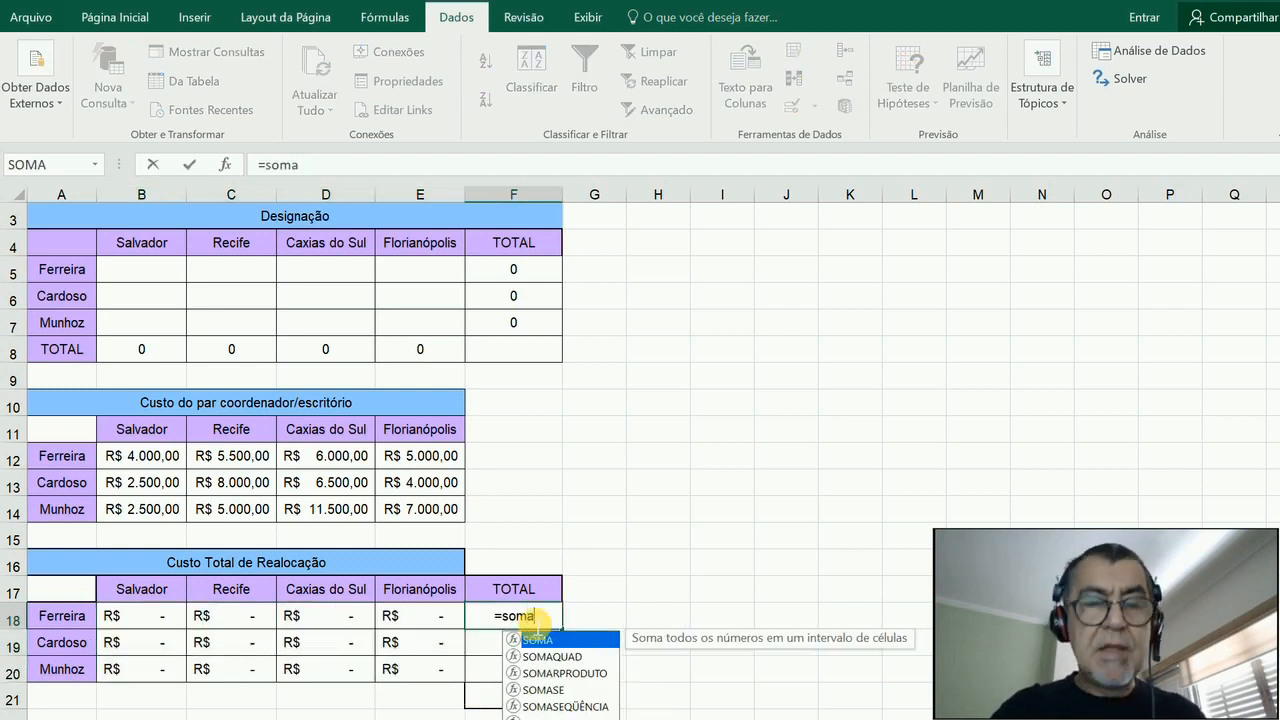
pyautogui.write('(')
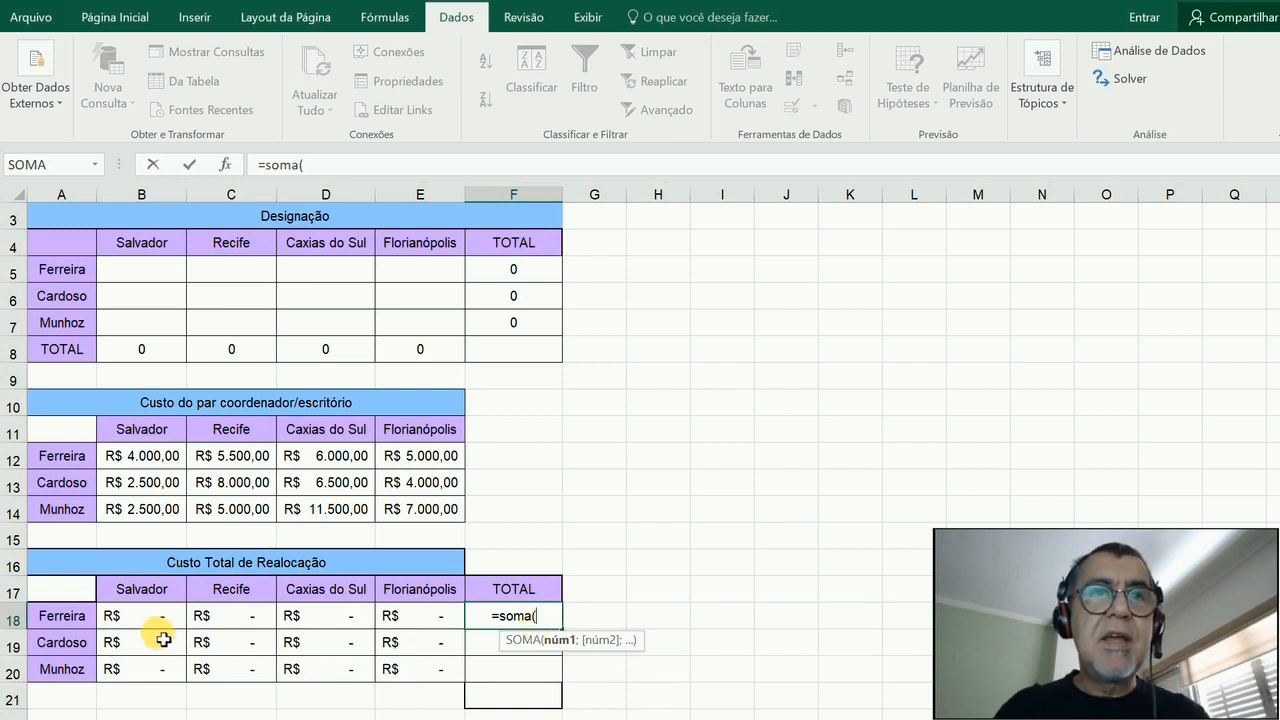
pyautogui.moveTo(143, 612); pyautogui.dragTo(411, 630)
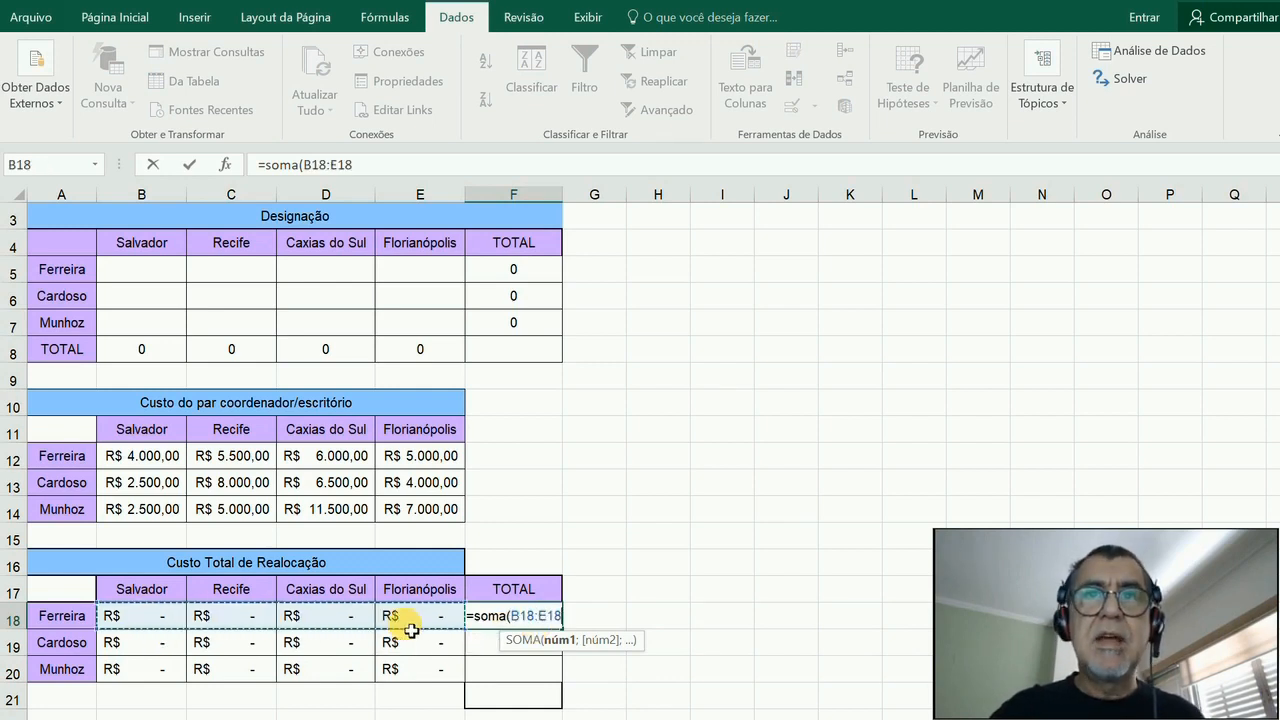
pyautogui.write(')')
pyautogui.hotkey('ctrl', 'Return')
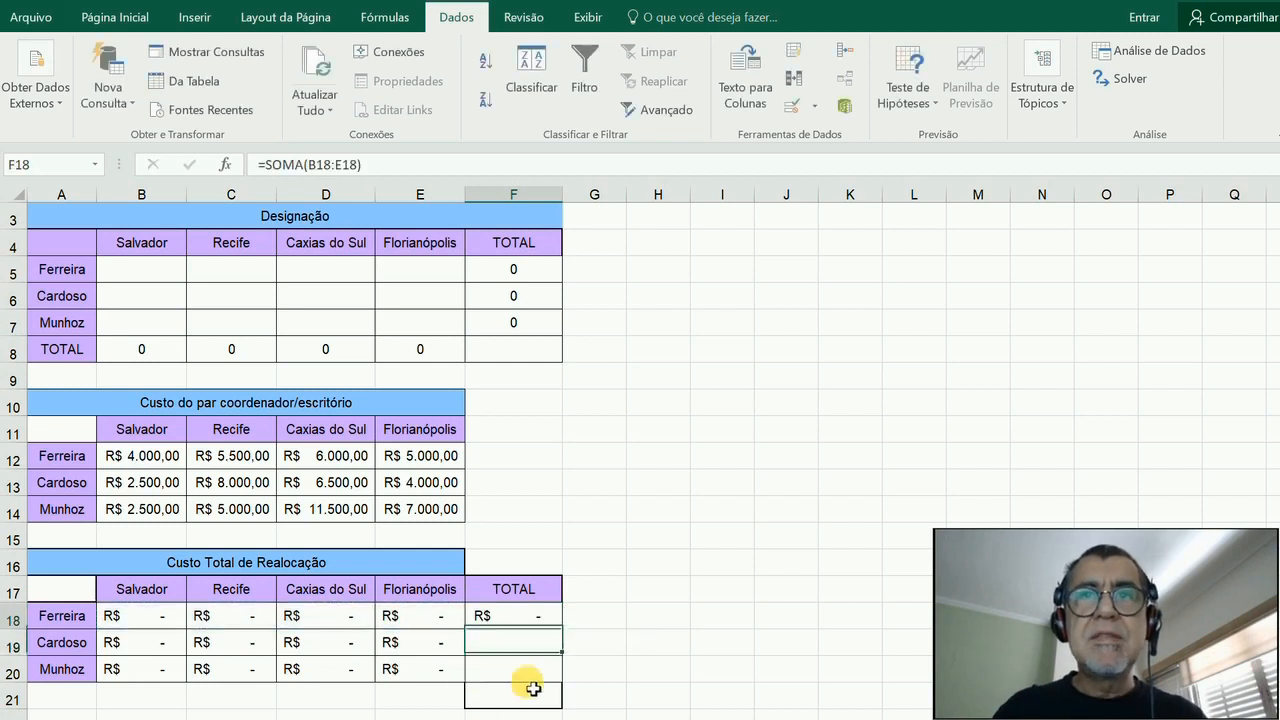
pyautogui.moveTo(571, 635); pyautogui.dragTo(503, 697)
# Calculate the overall relocation cost in F21 with =SOMA(F18:F20) and give the cell an orange-red font colour.
pyautogui.click(504, 698)
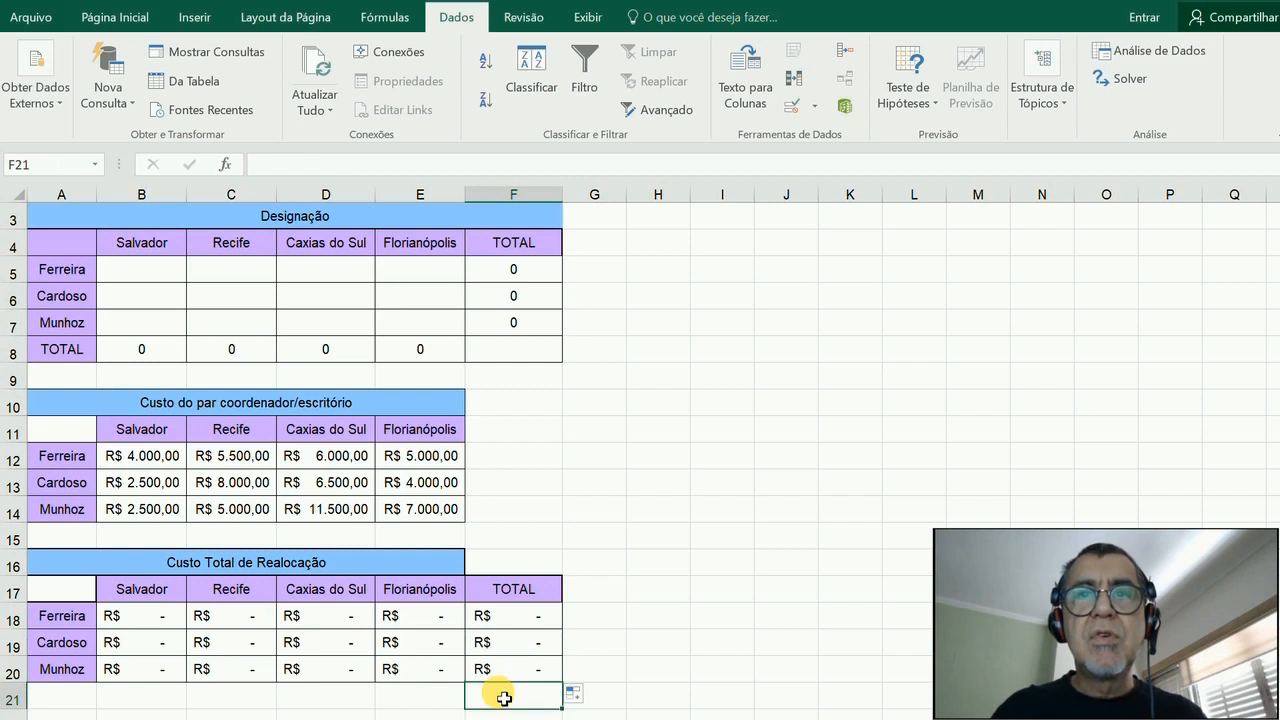
pyautogui.write('=soma(')
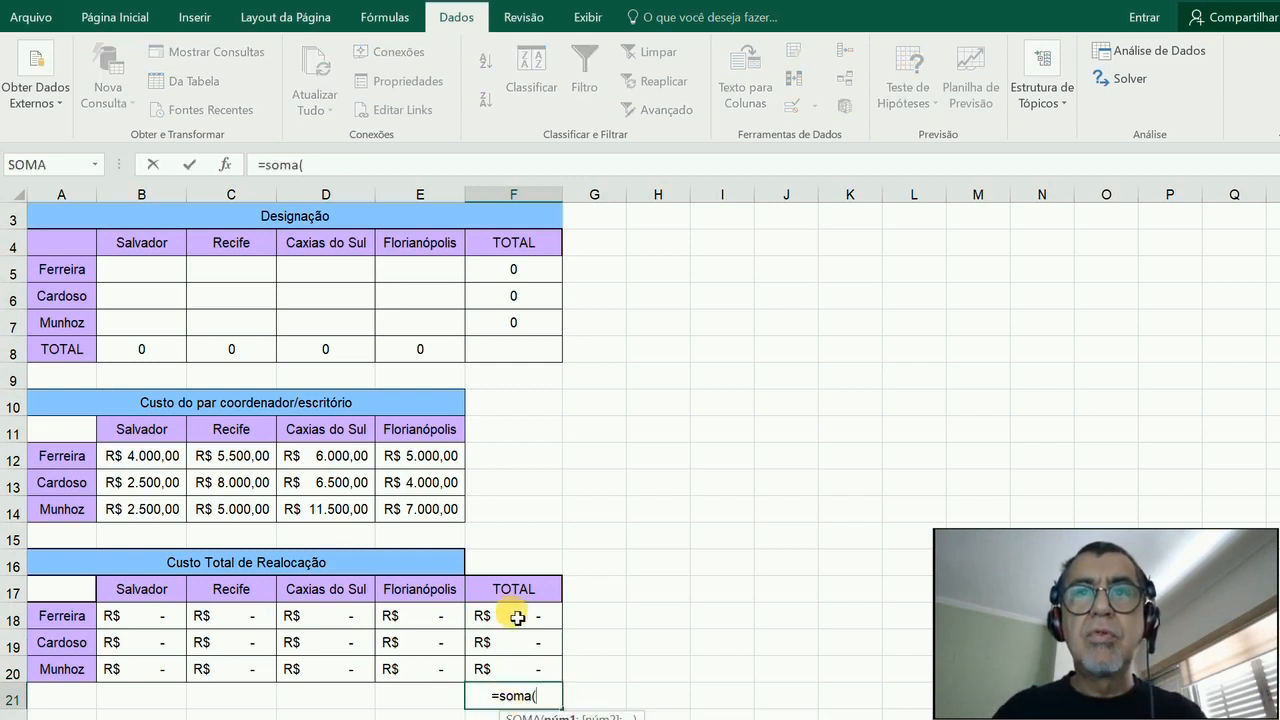
pyautogui.moveTo(506, 611); pyautogui.dragTo(513, 665)
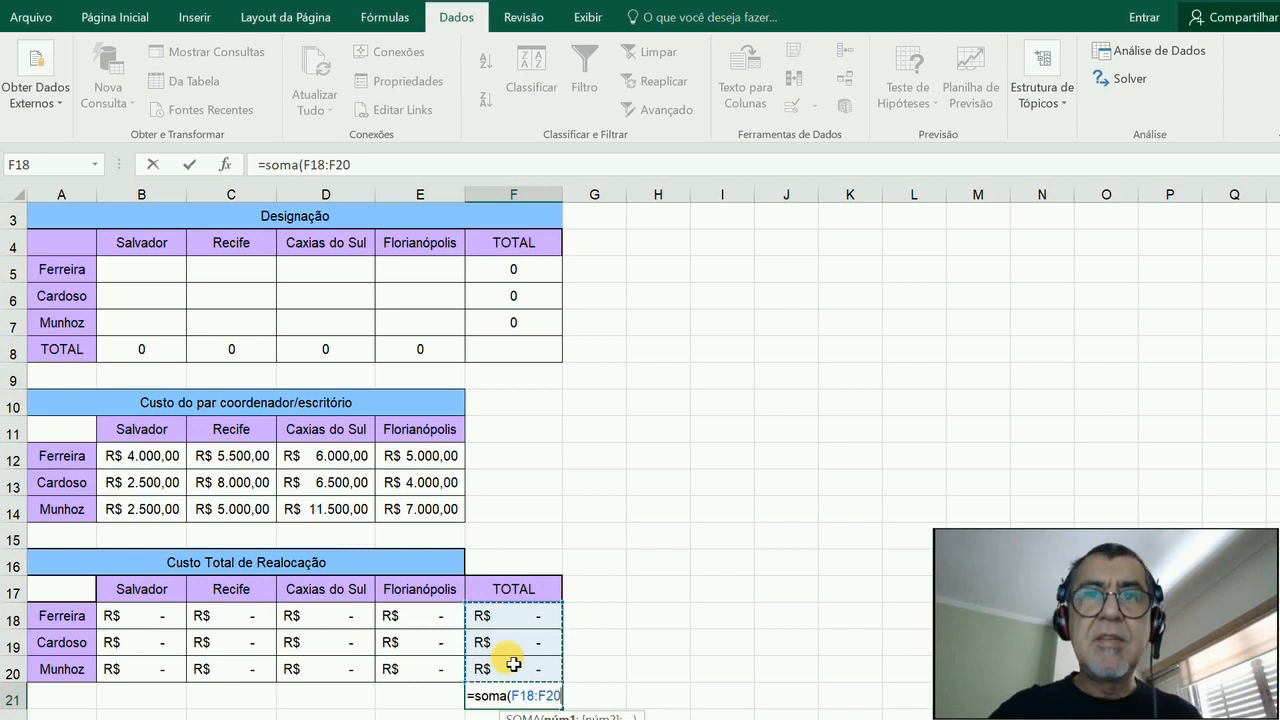
pyautogui.press('Return')
pyautogui.press('Up')
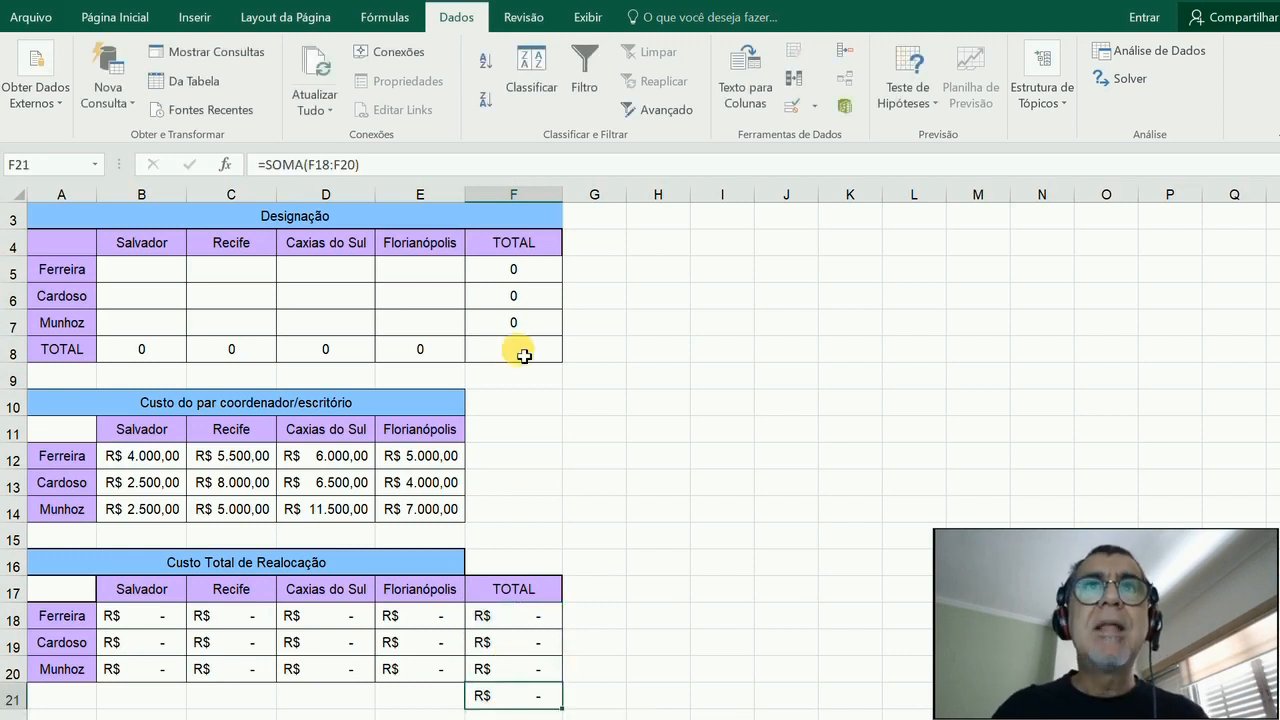
pyautogui.click(90, 16)
pyautogui.click(331, 101)
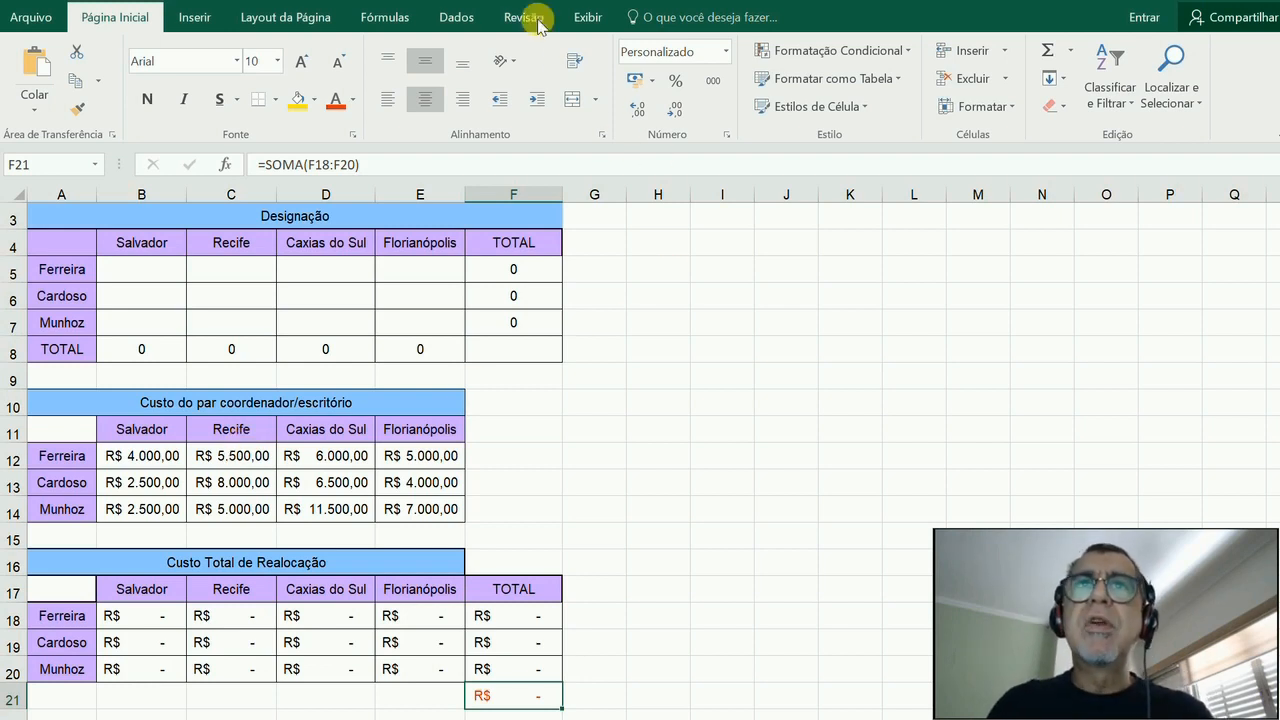
# Set up Solver to minimise the overall cost in $F$21 by changing the assignment cells $B$5:$E$7.
pyautogui.click(466, 20)
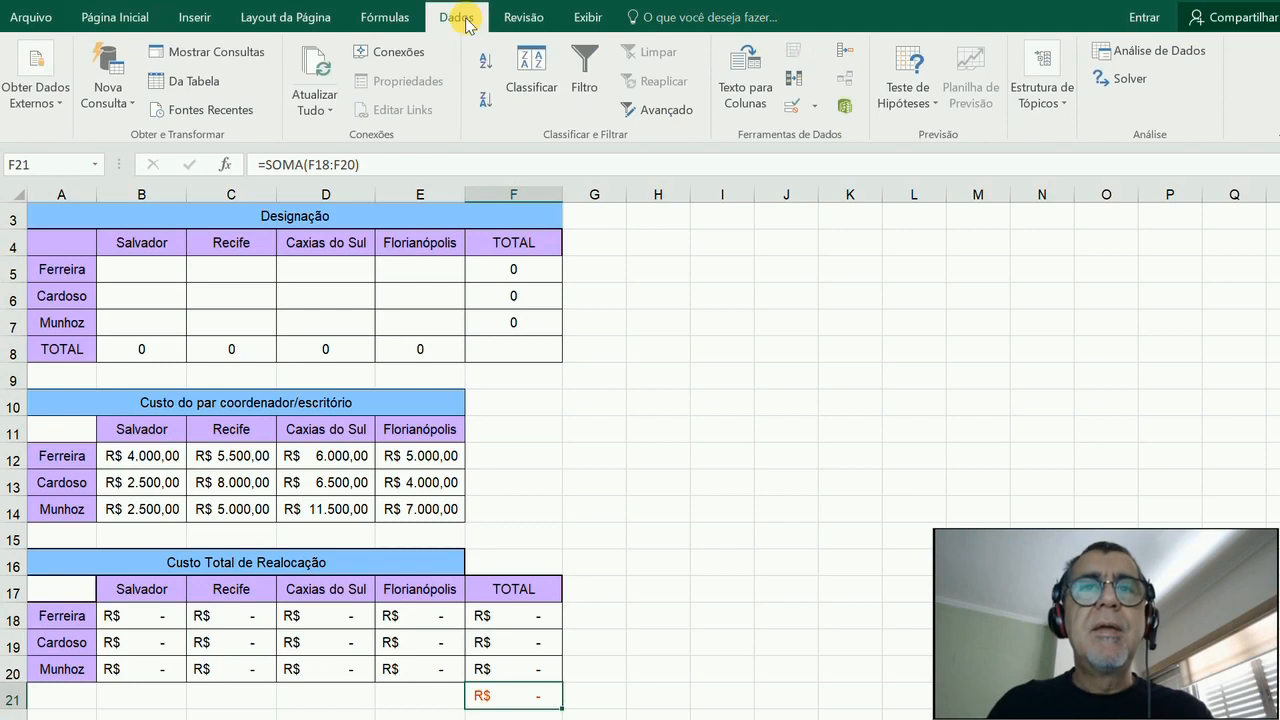
pyautogui.click(1127, 78)
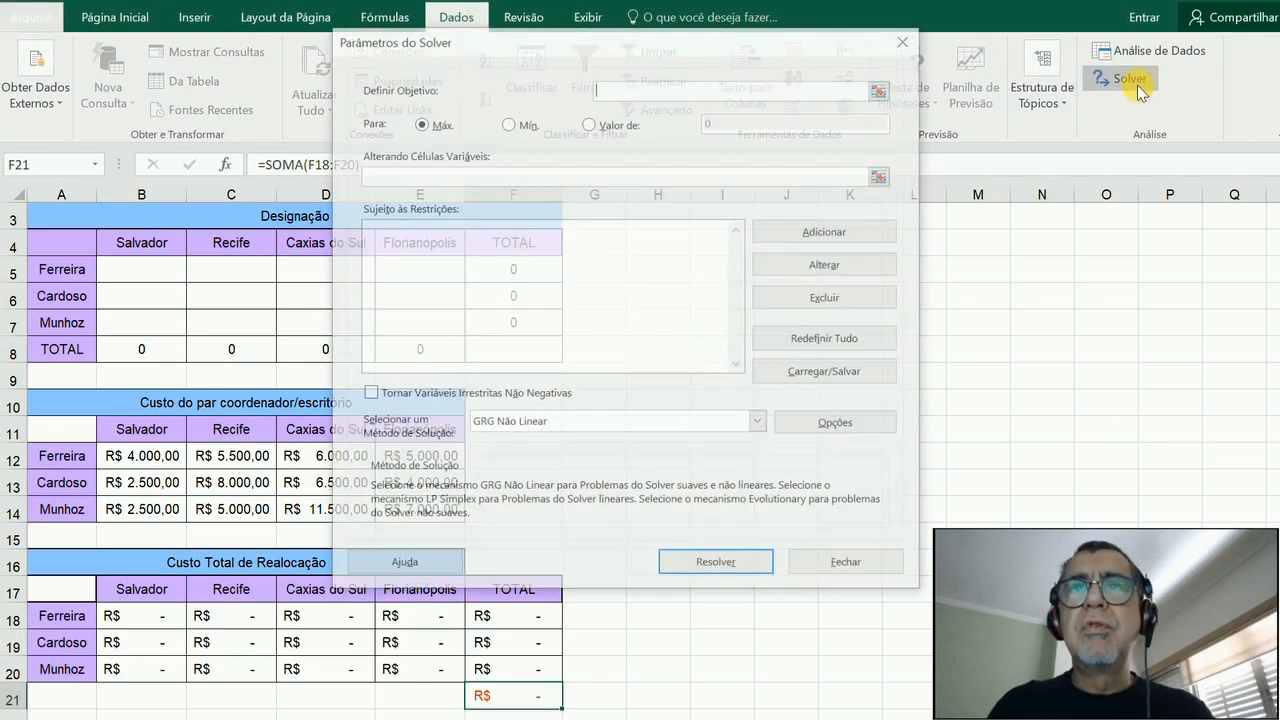
pyautogui.moveTo(713, 45); pyautogui.dragTo(981, 20)
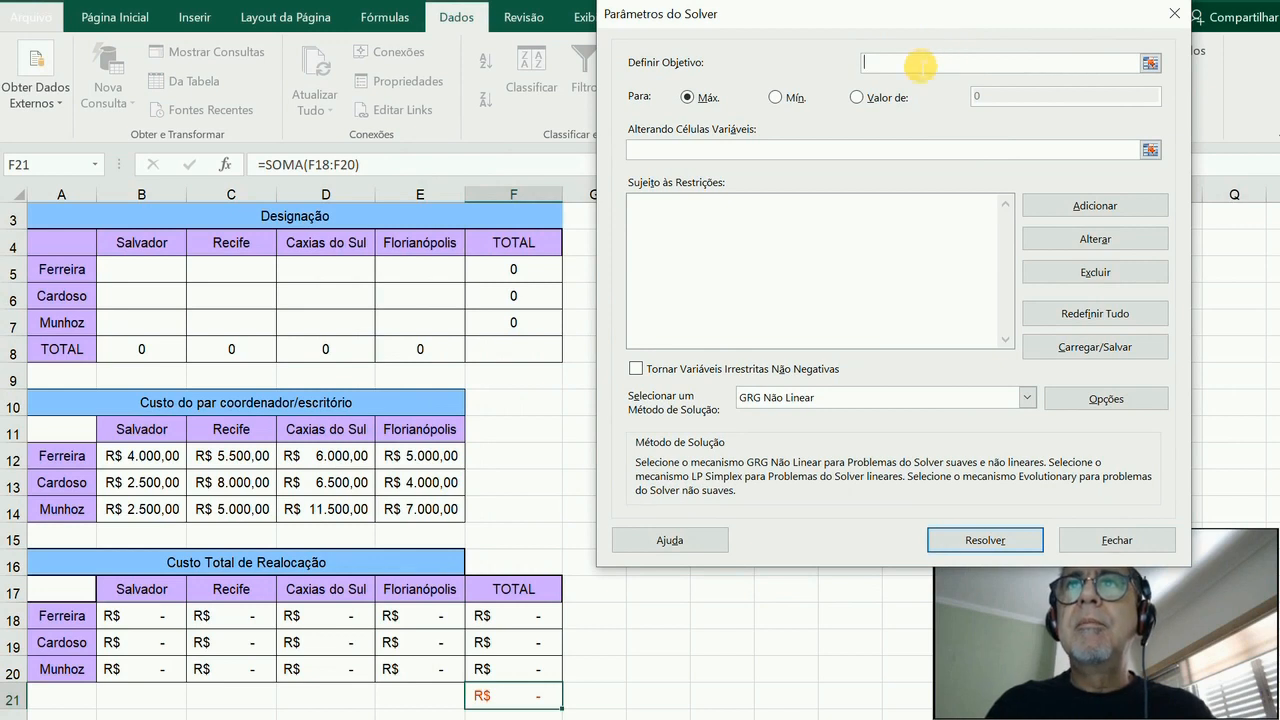
pyautogui.click(487, 707)
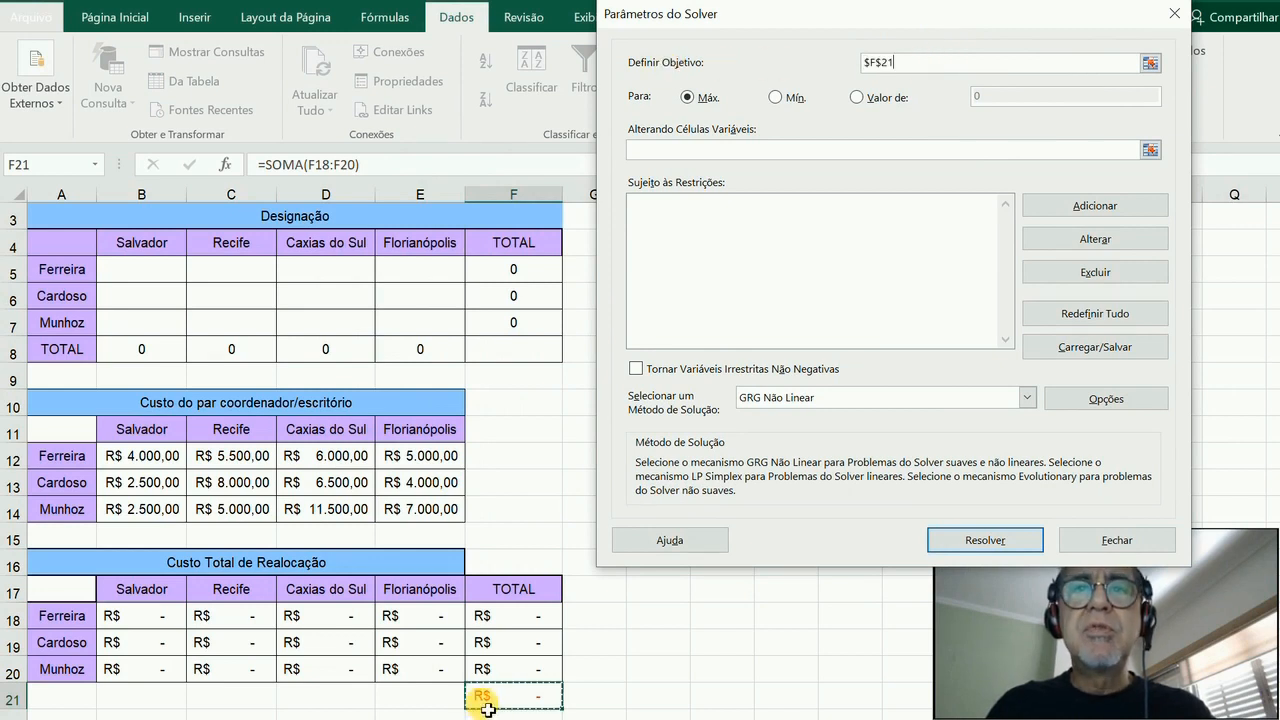
pyautogui.click(780, 98)
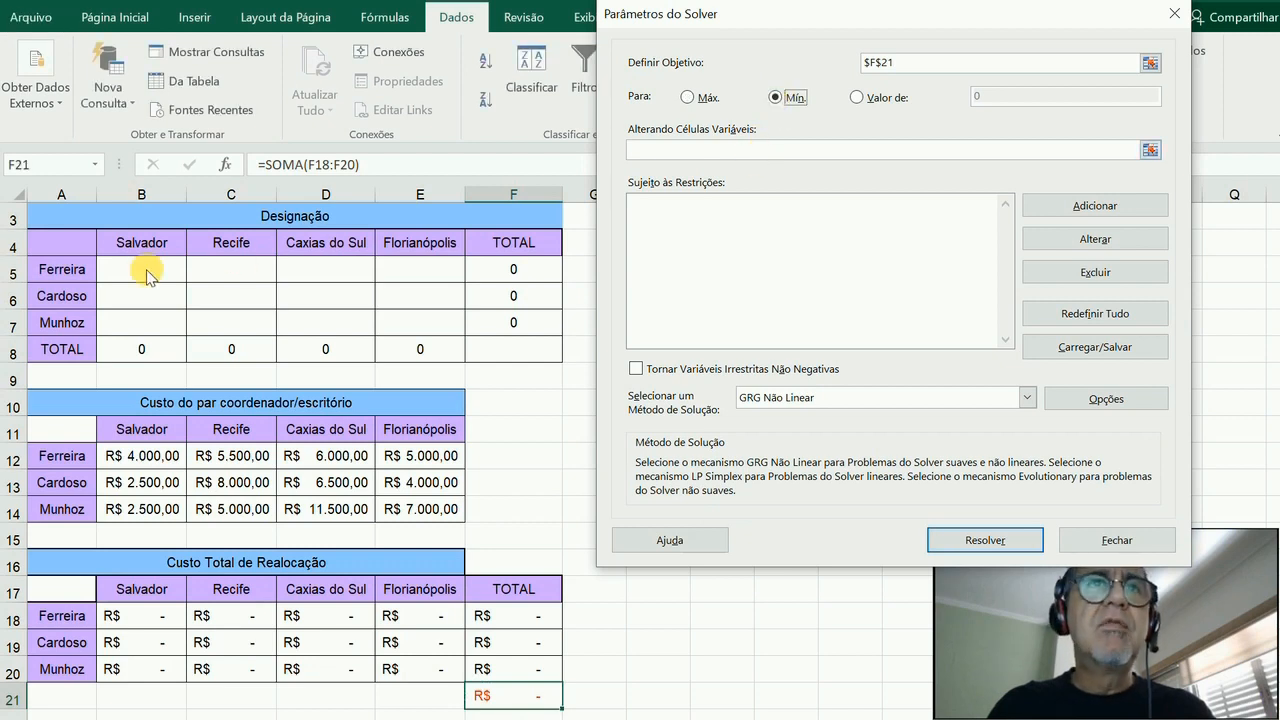
pyautogui.click(670, 150)
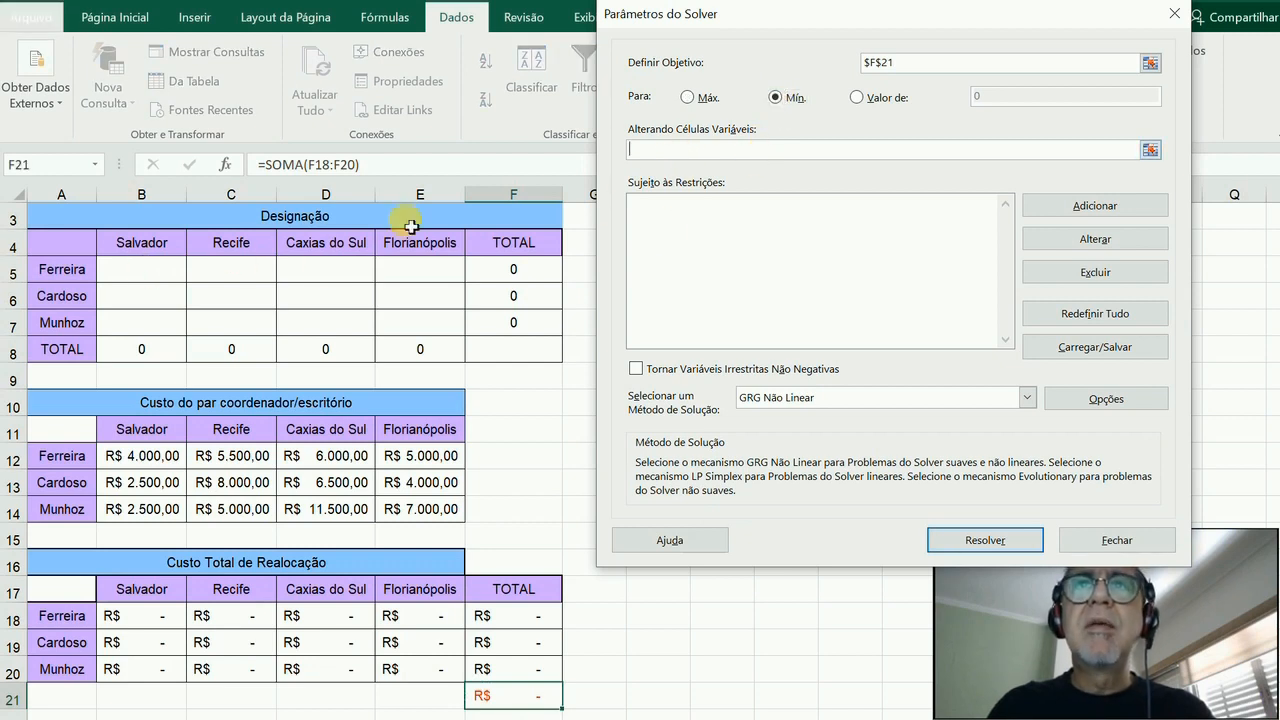
pyautogui.moveTo(166, 268); pyautogui.dragTo(424, 341)
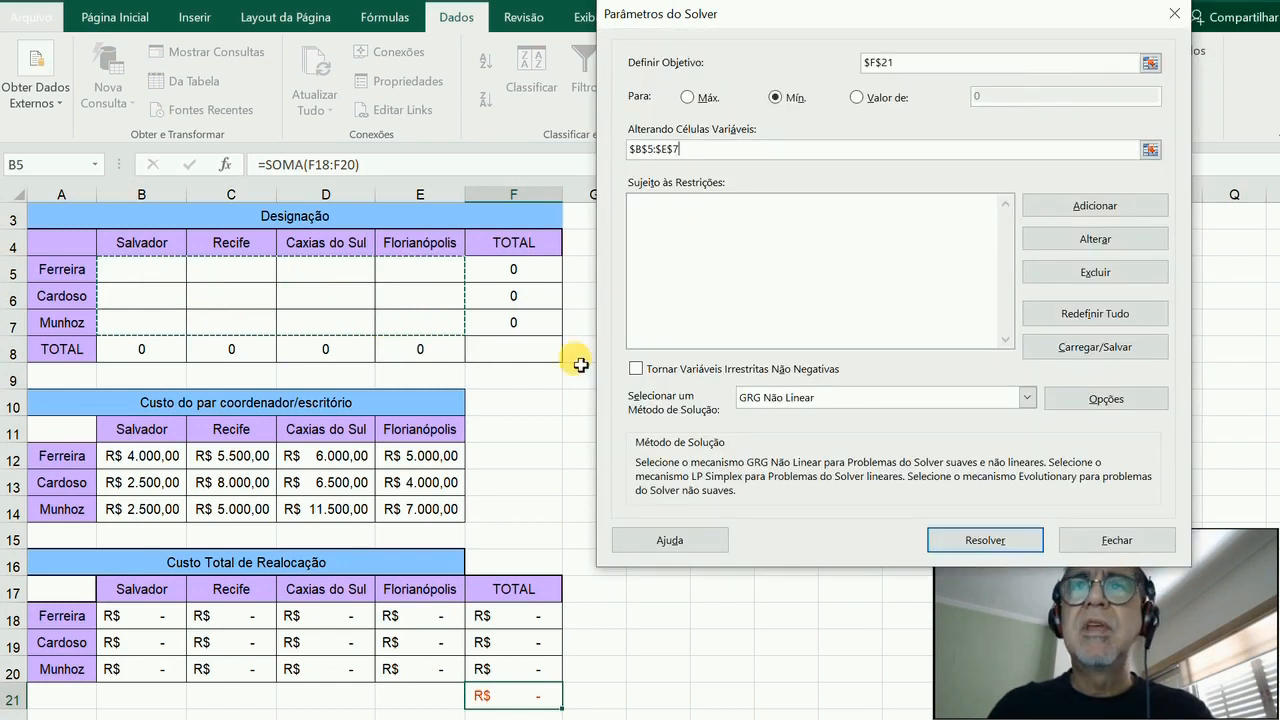
# Add a Solver constraint requiring each coordinator's assignment total in $F$5:$F$7 to equal 1.
pyautogui.click(1092, 204)
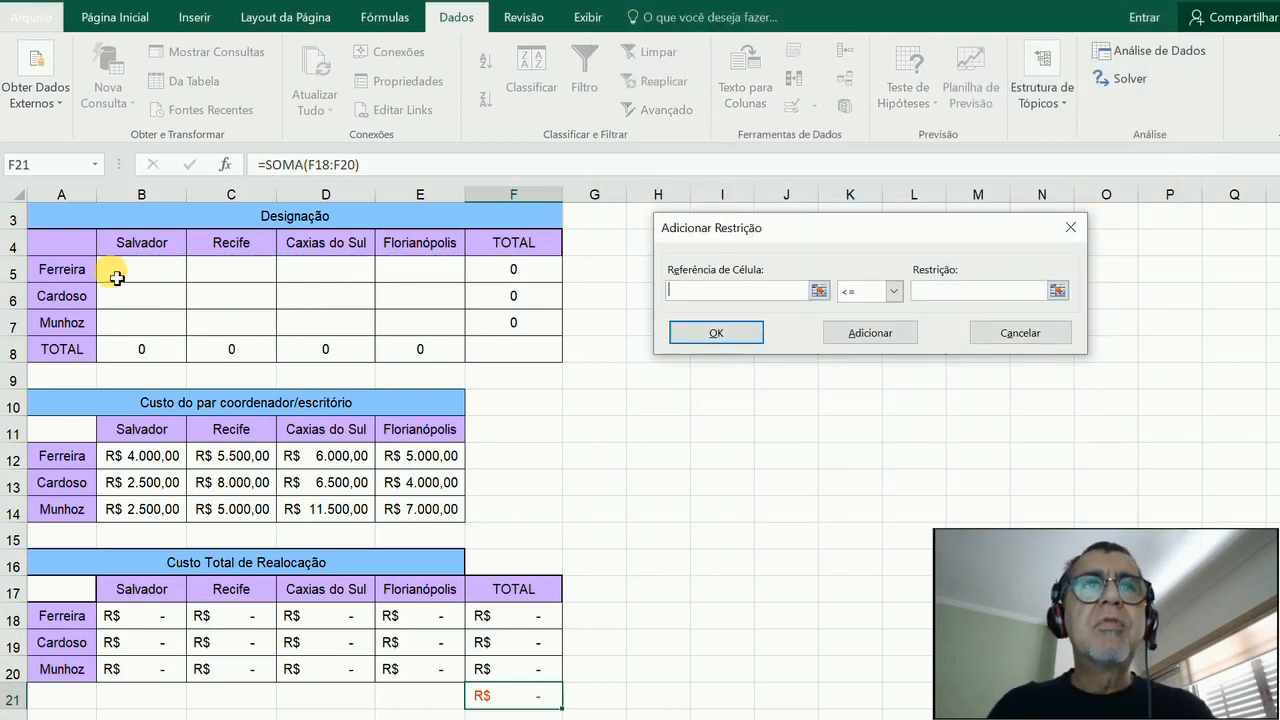
pyautogui.moveTo(500, 270); pyautogui.dragTo(506, 323)
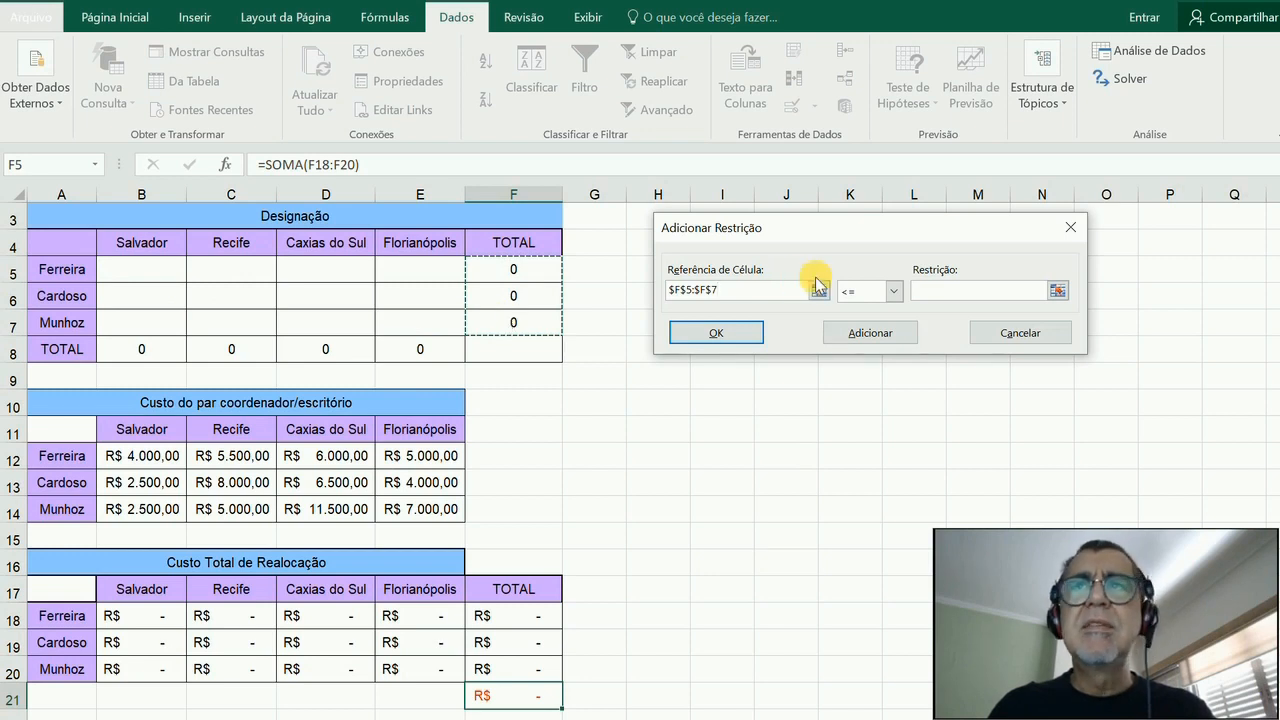
pyautogui.click(896, 291)
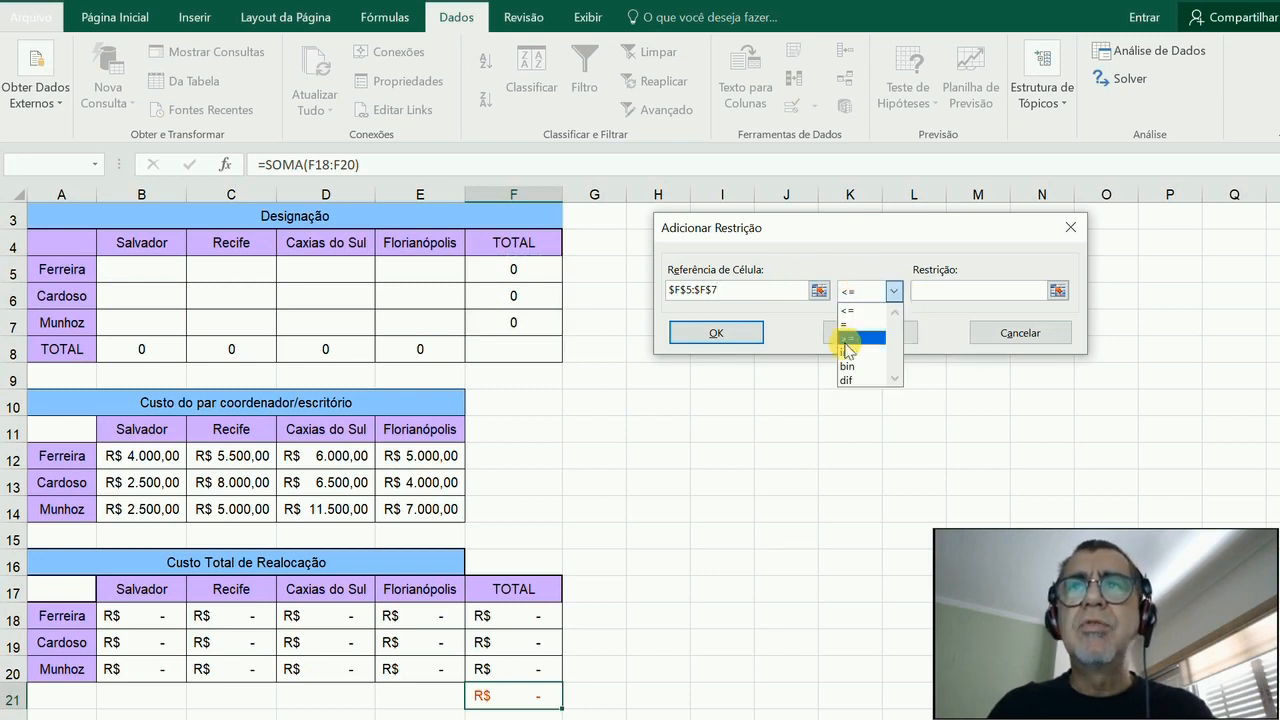
pyautogui.click(855, 320)
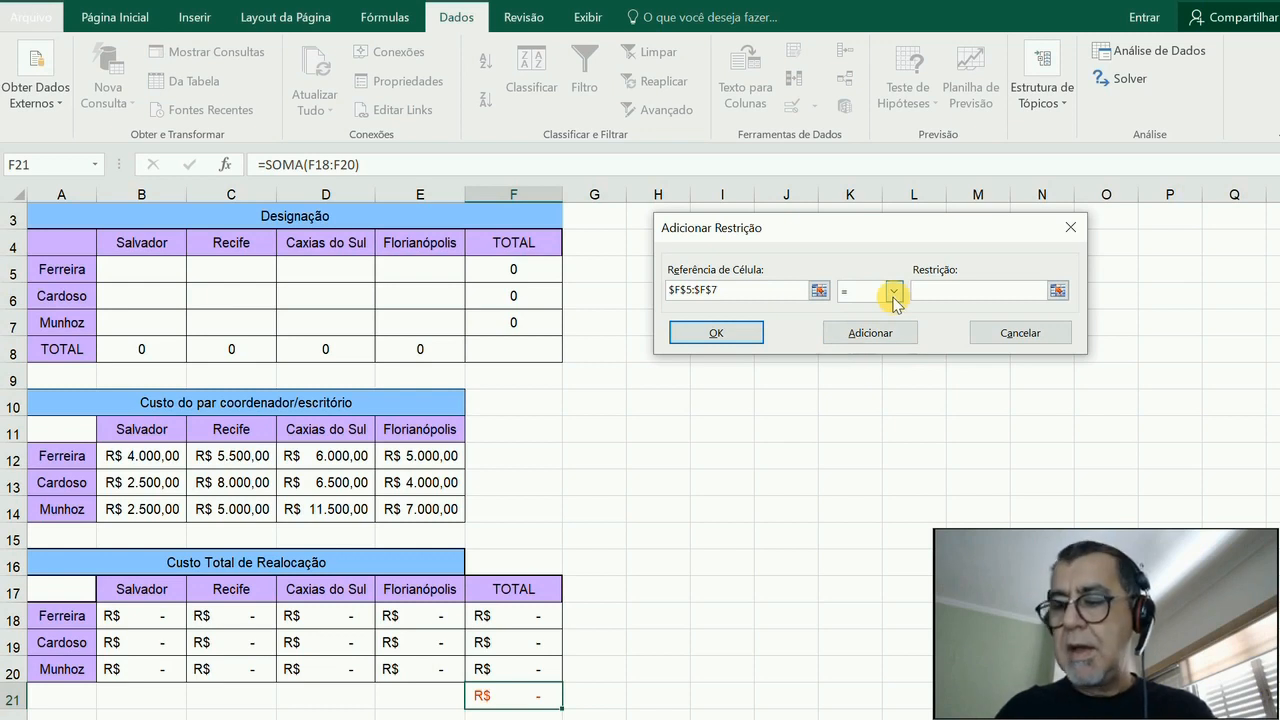
pyautogui.click(868, 333)
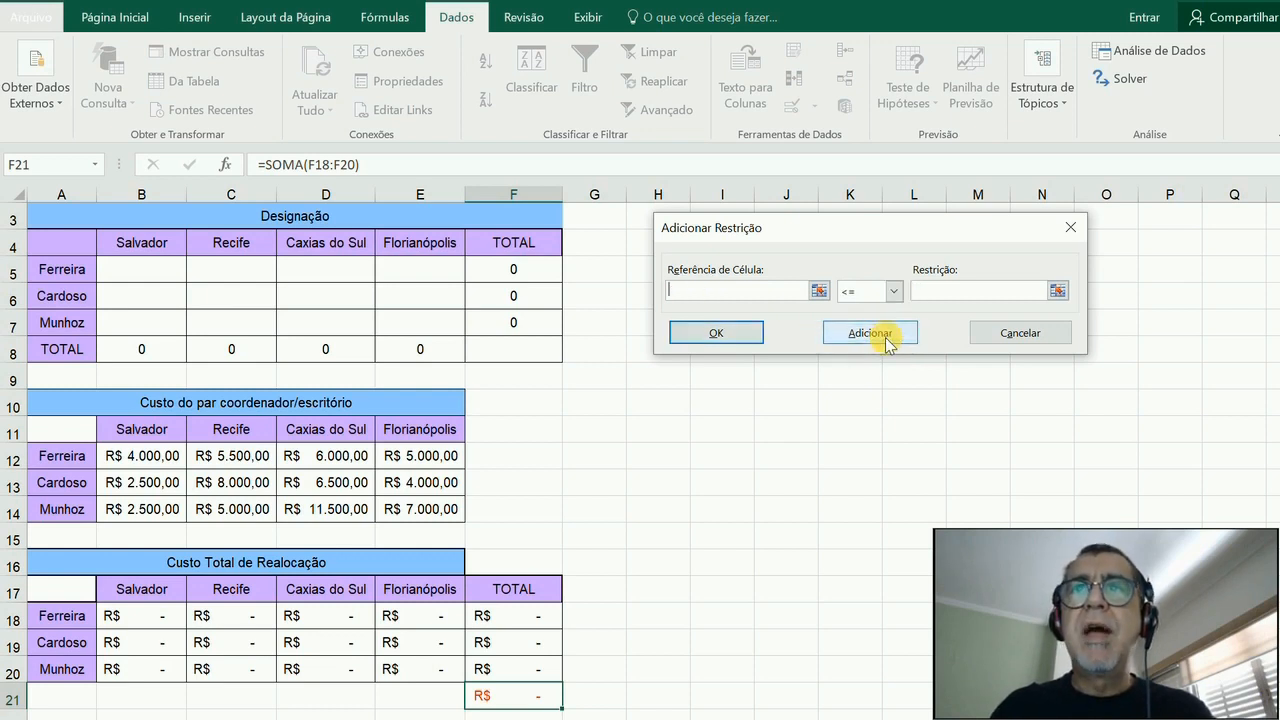
# Add a Solver constraint limiting the office totals in $B$8:$E$8 to <= 1 and finish adding constraints.
pyautogui.moveTo(138, 356); pyautogui.dragTo(417, 347)
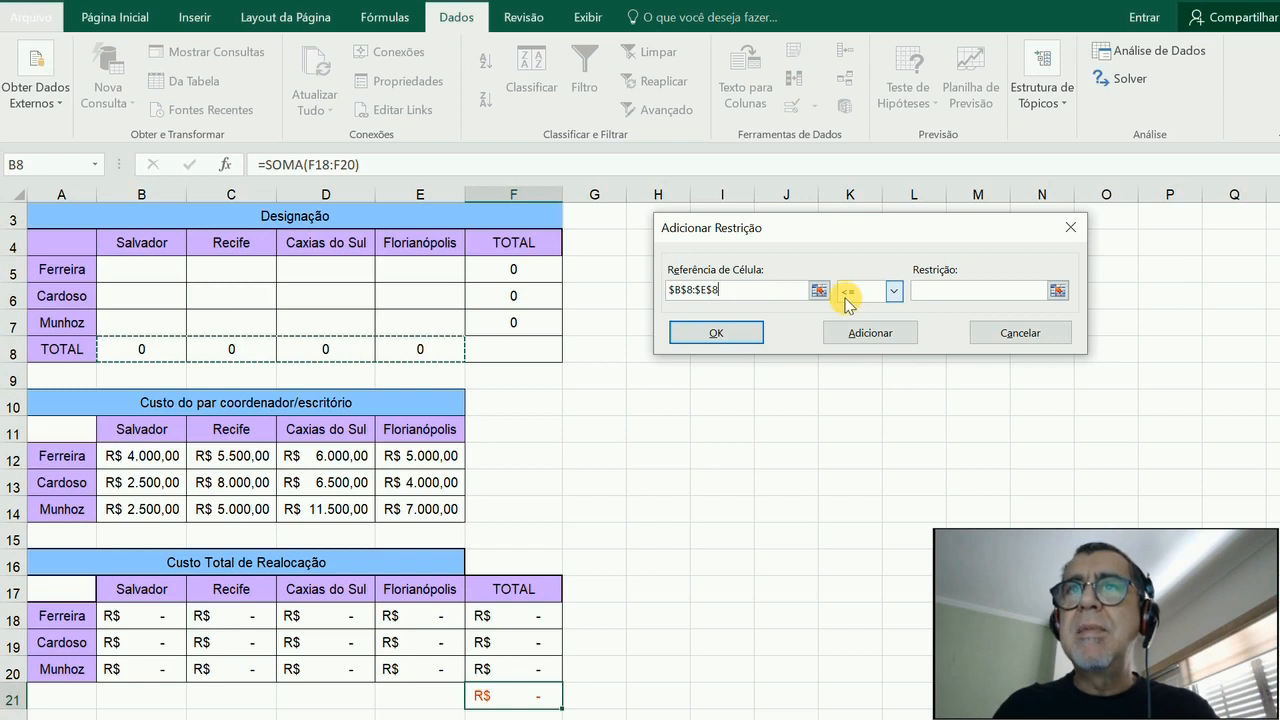
pyautogui.click(930, 288)
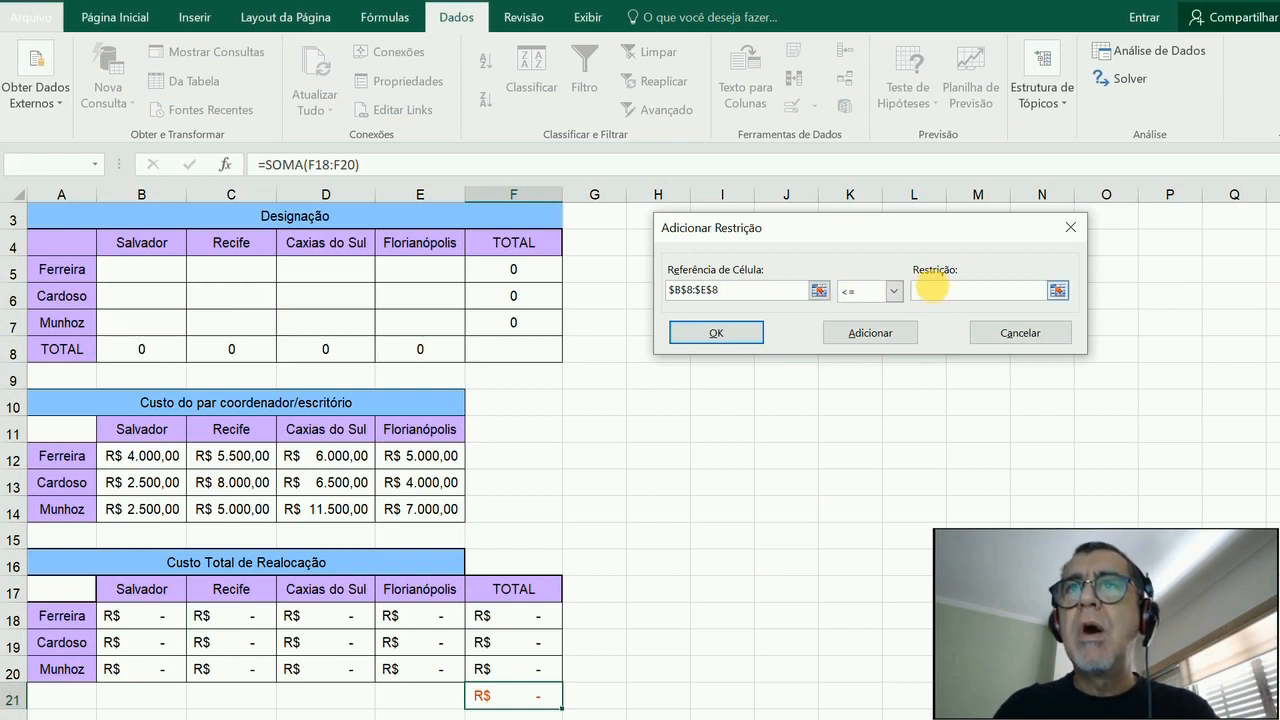
pyautogui.write('1')
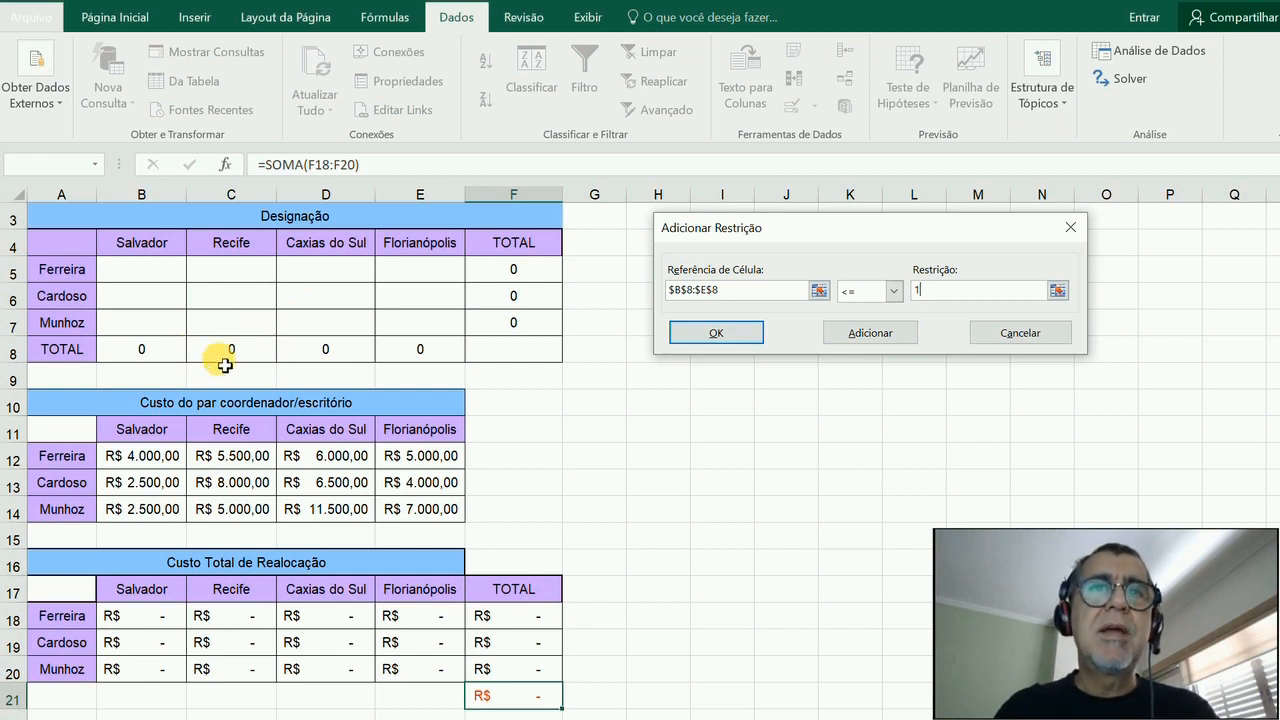
pyautogui.click(727, 336)
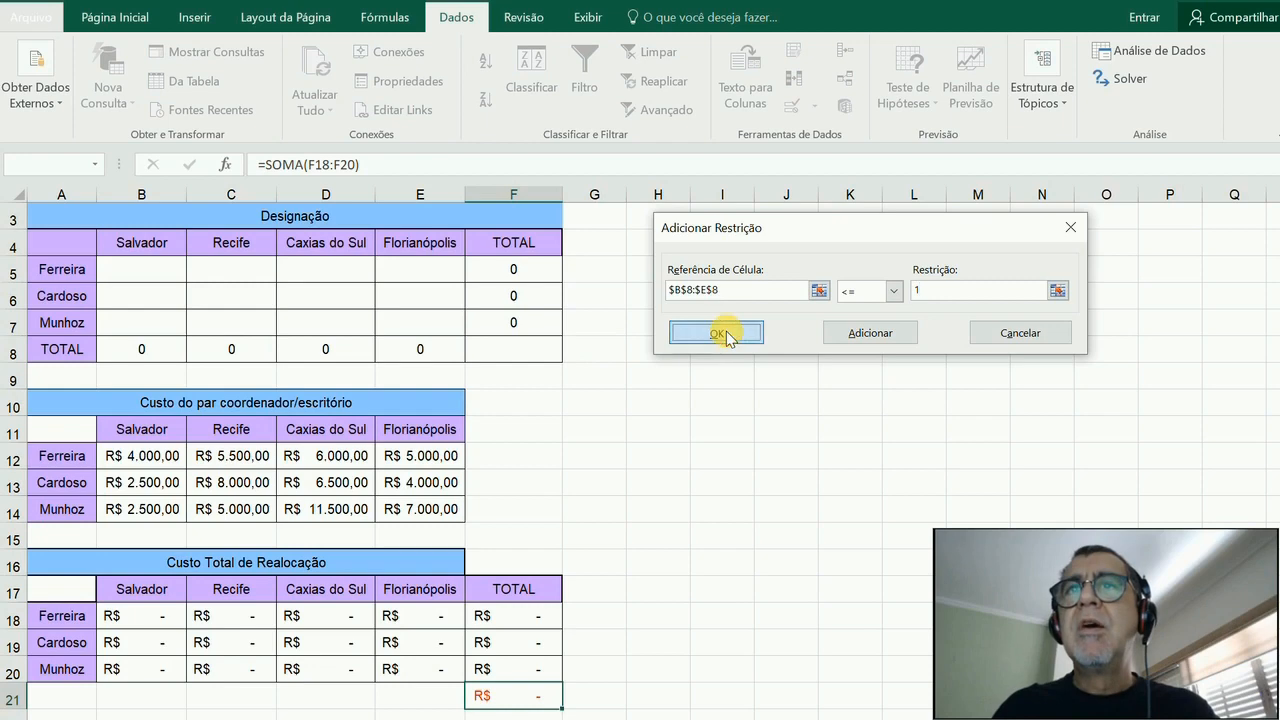
# Make unconstrained variables non-negative, solve the coordinator-office model with LP Simplex, and keep the Solver solution.
pyautogui.click(636, 372)
pyautogui.click(971, 399)
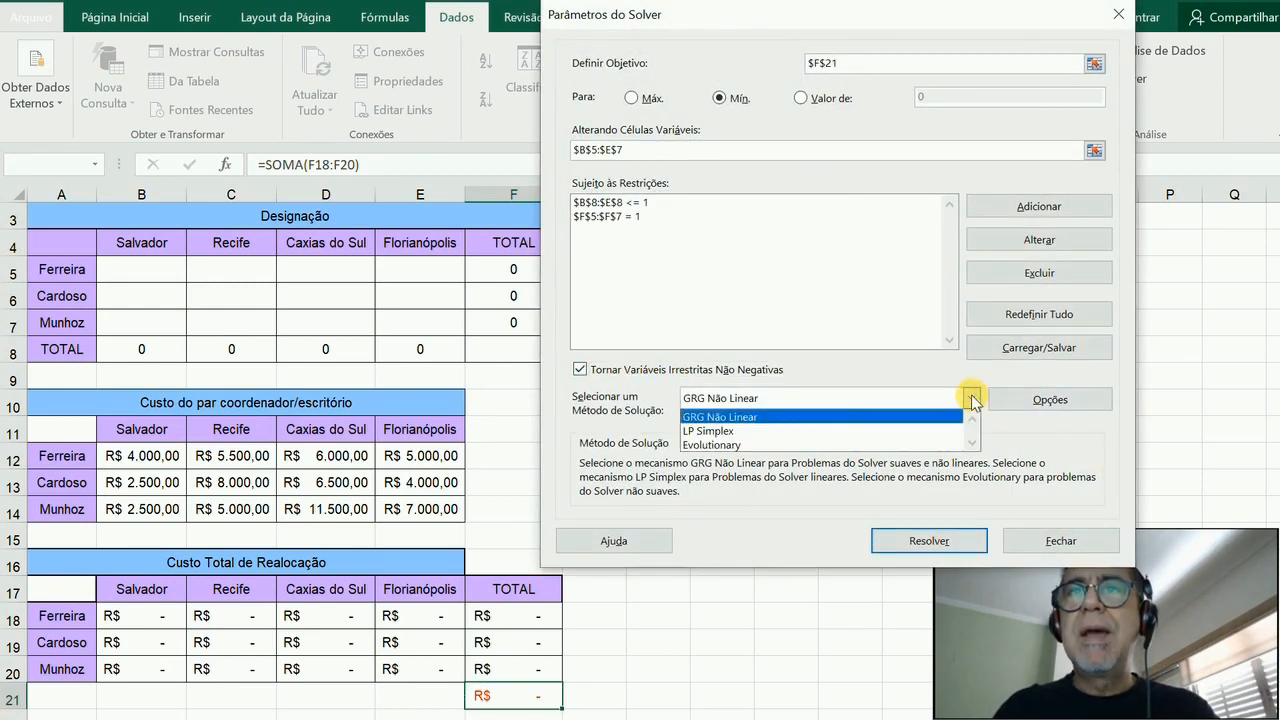
pyautogui.click(875, 431)
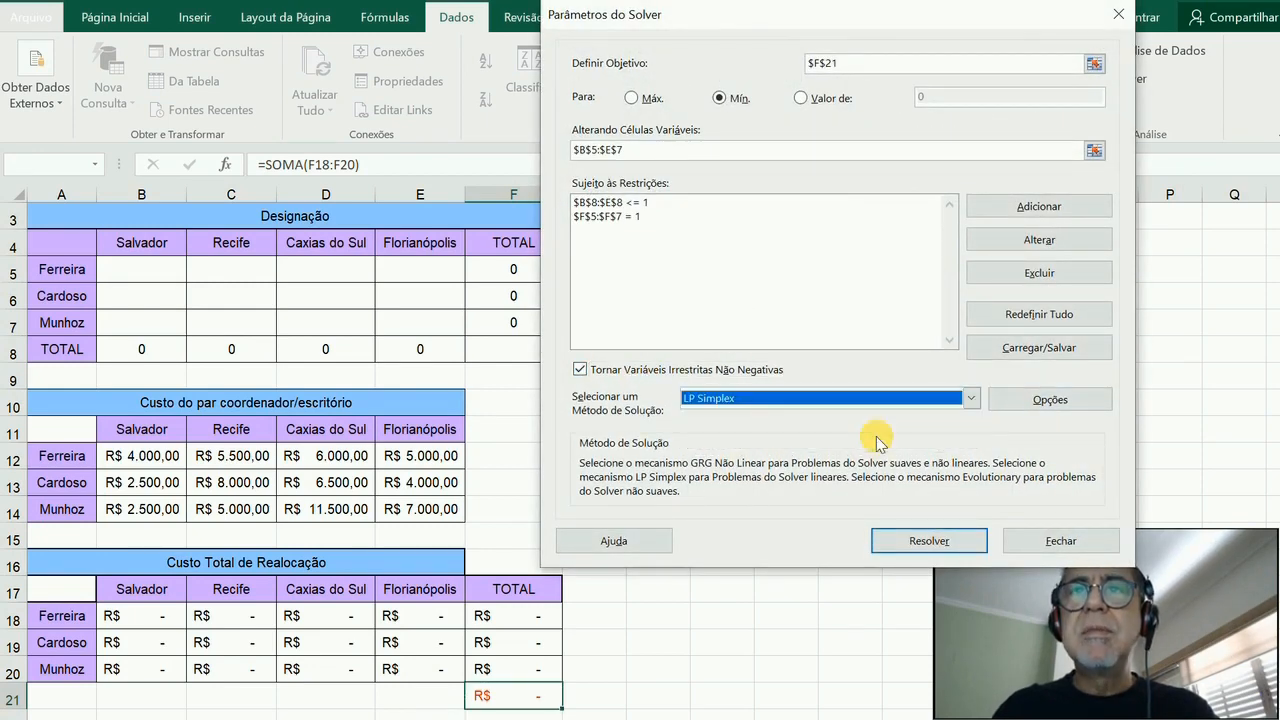
pyautogui.click(884, 541)
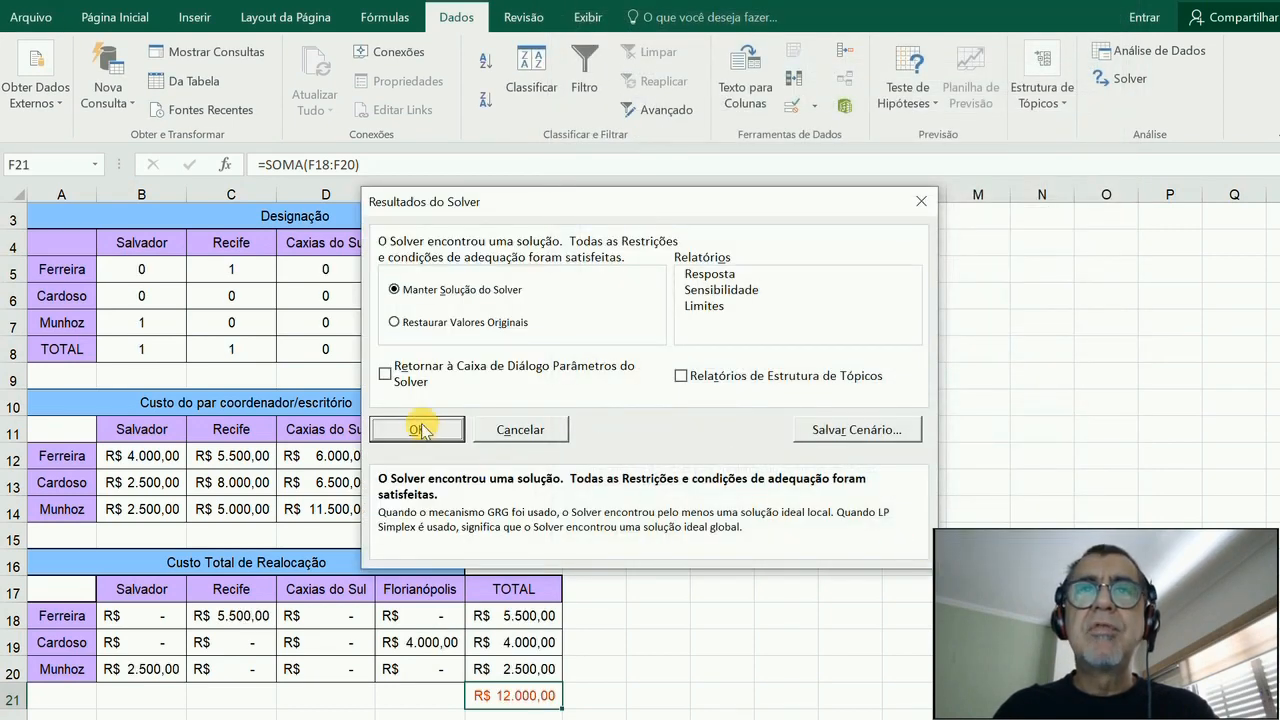
pyautogui.click(422, 430)
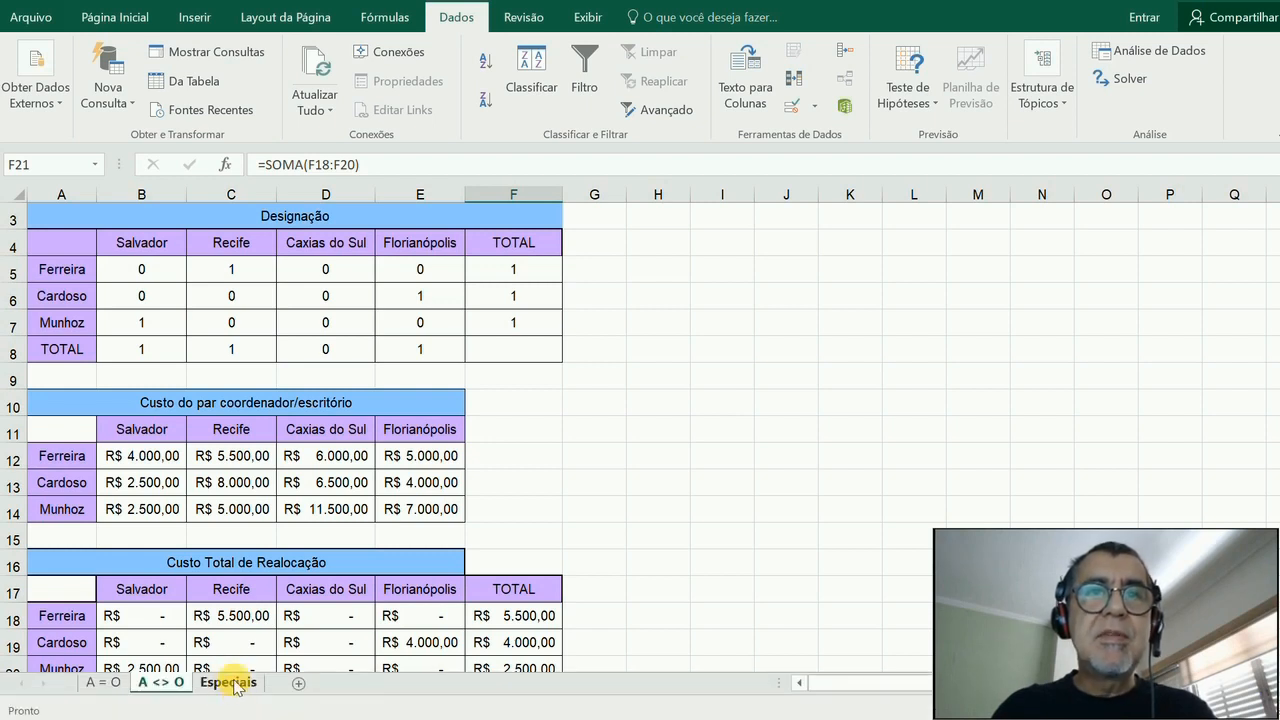
# Switch to the Especiais sheet and bring its assignment, seller-region profit and total profit tables fully into view.
pyautogui.click(230, 683)
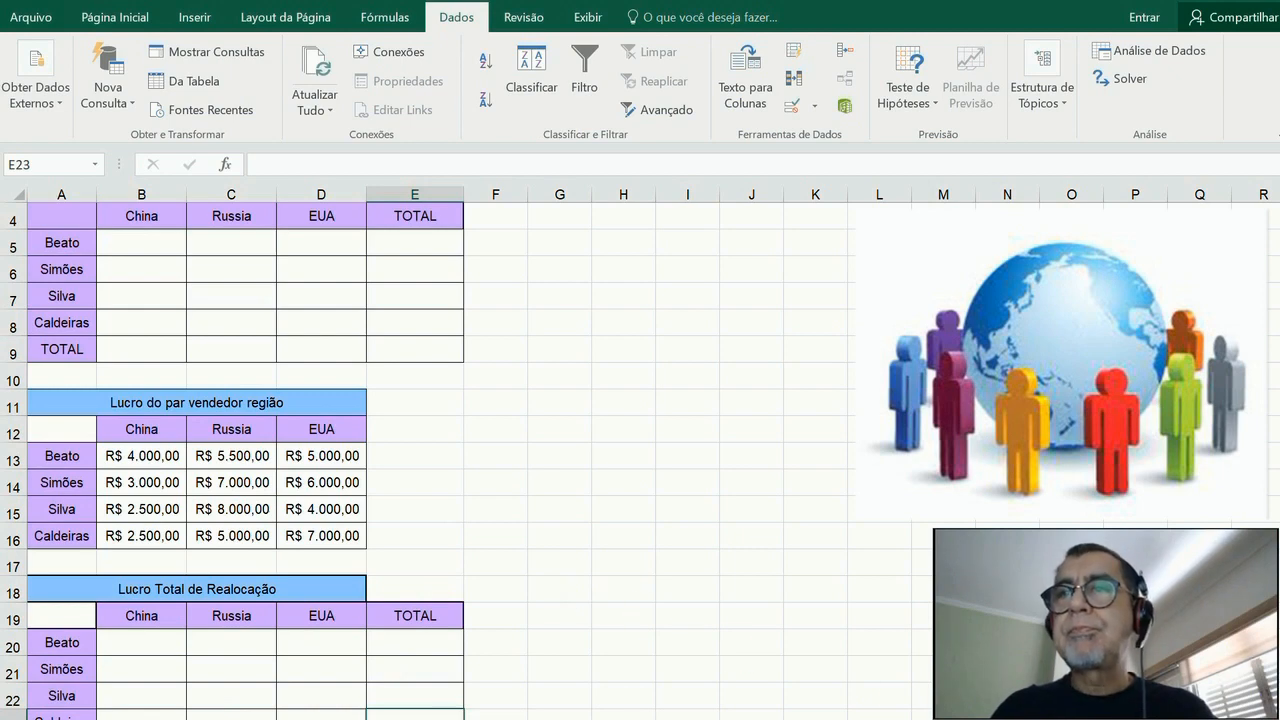
pyautogui.click(1085, 717)
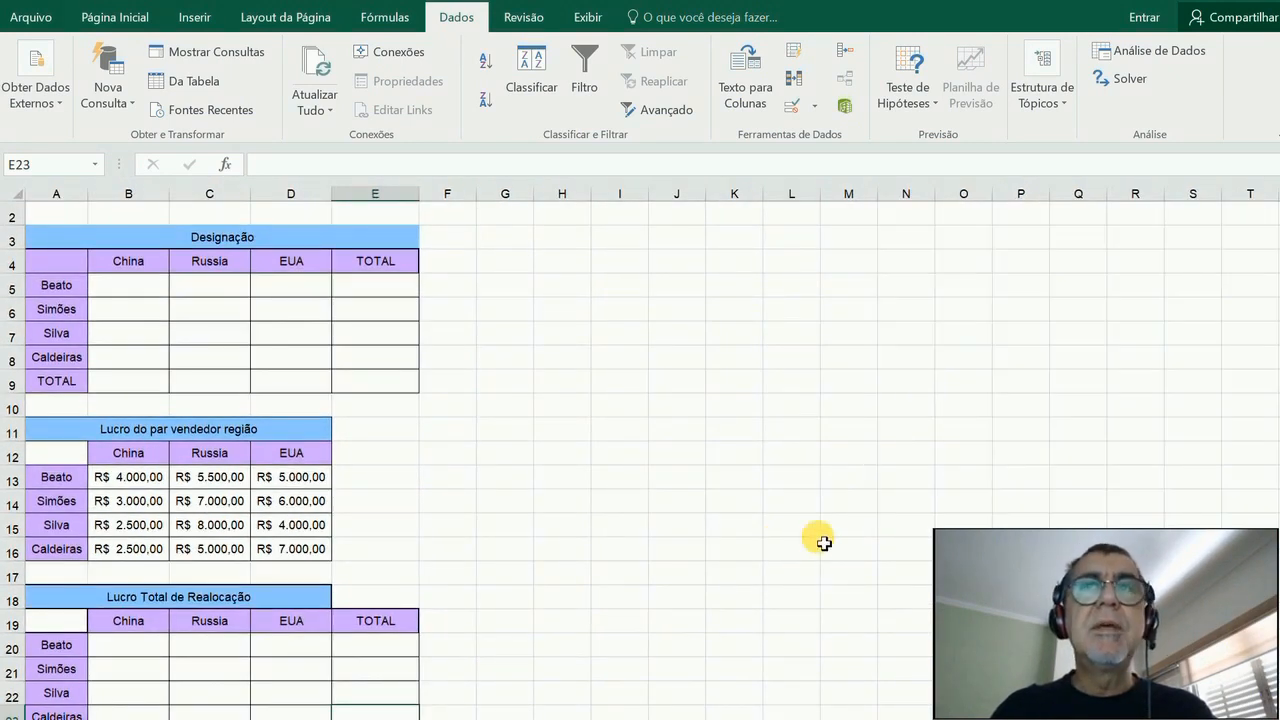
pyautogui.scroll(-1, 640, 460)
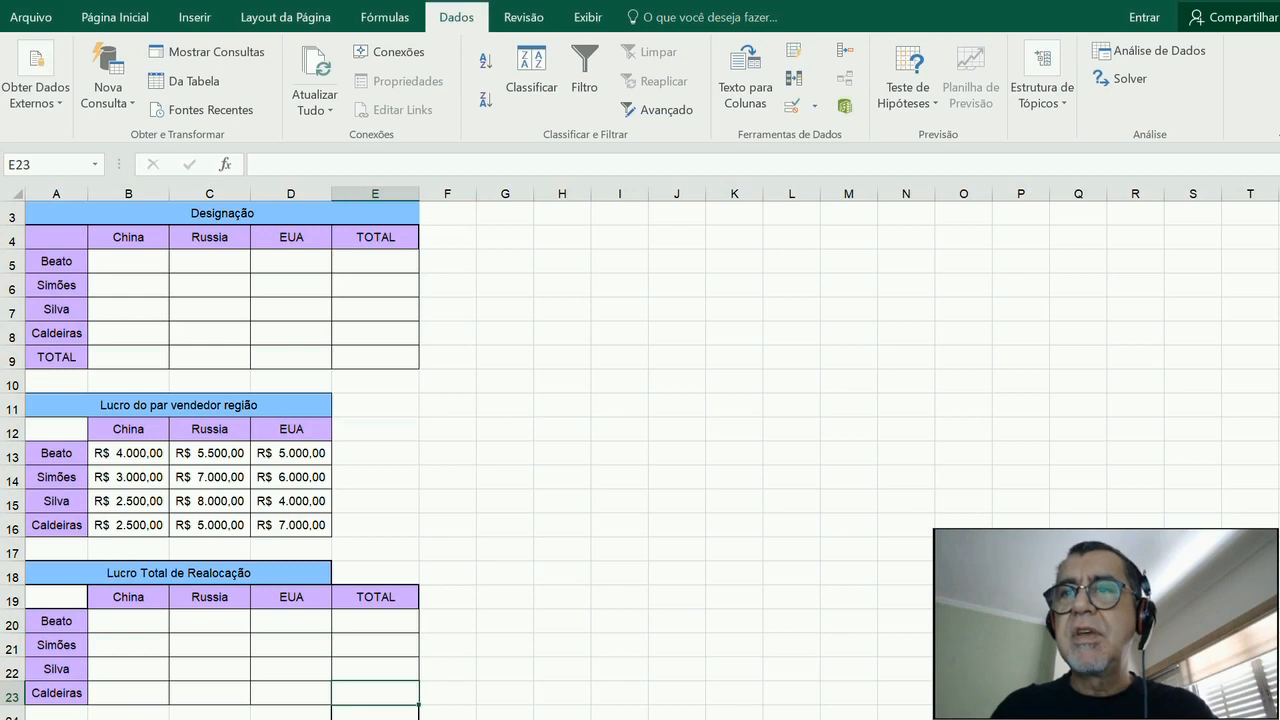
pyautogui.click(1090, 719)
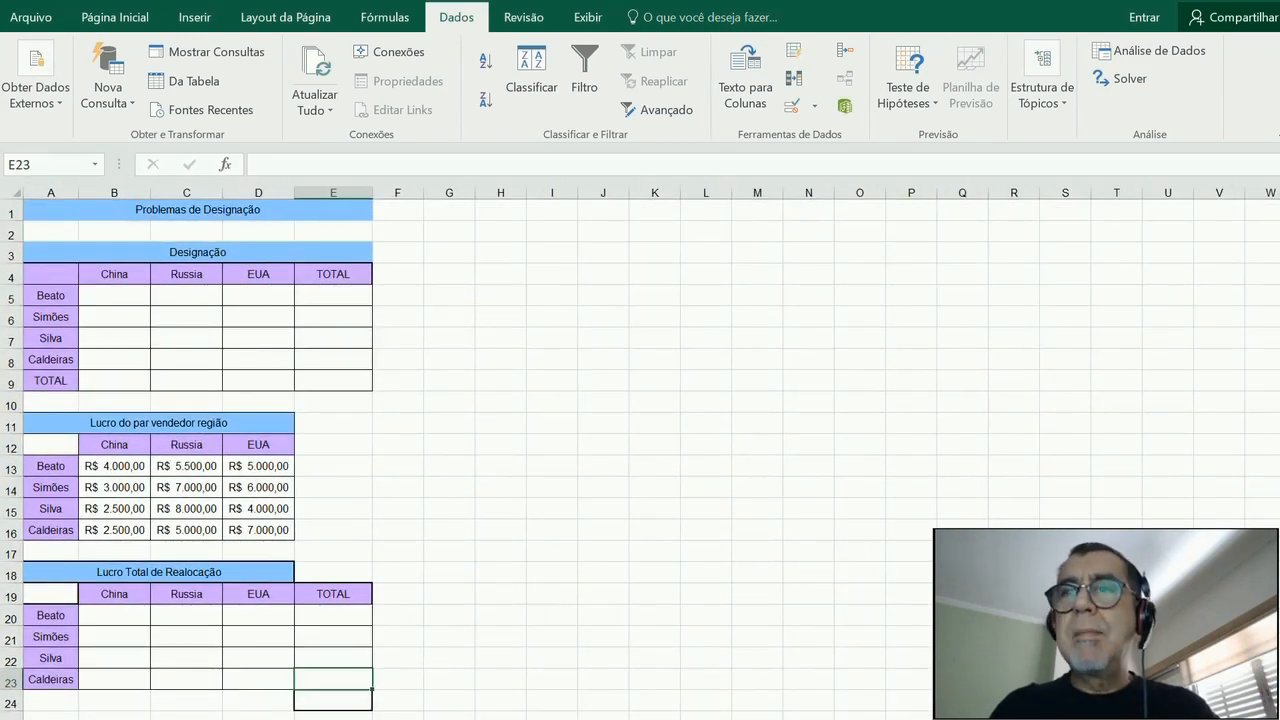
pyautogui.scroll(-1, 1080, 594)
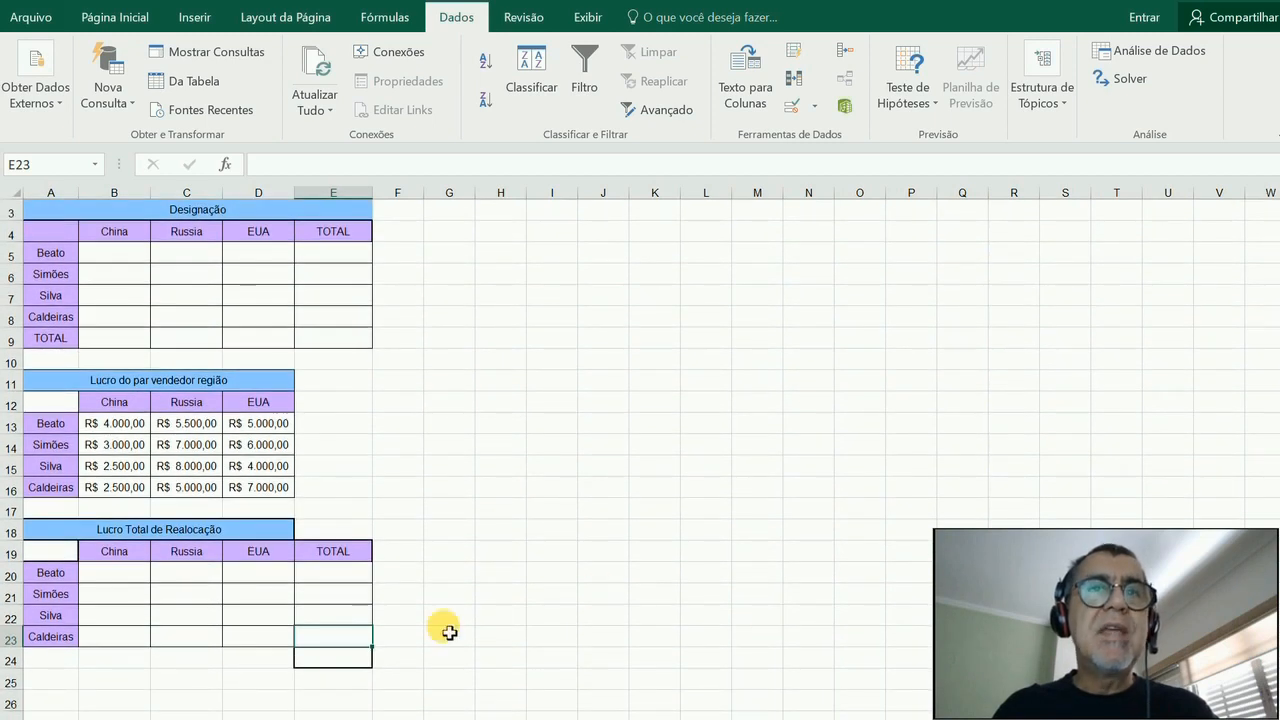
# Total each region's assignments in B9 with =SOMA(B5:B8) and copy the formula across to D9.
pyautogui.click(136, 346)
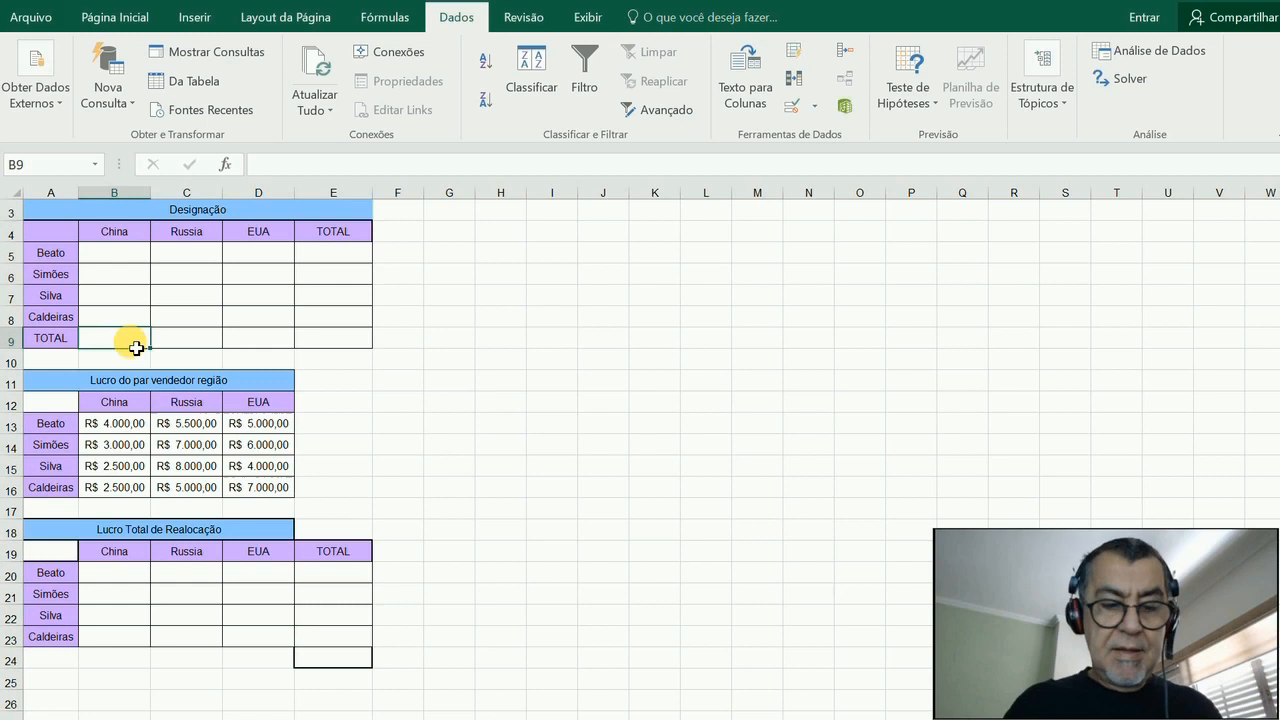
pyautogui.write('=soma(')
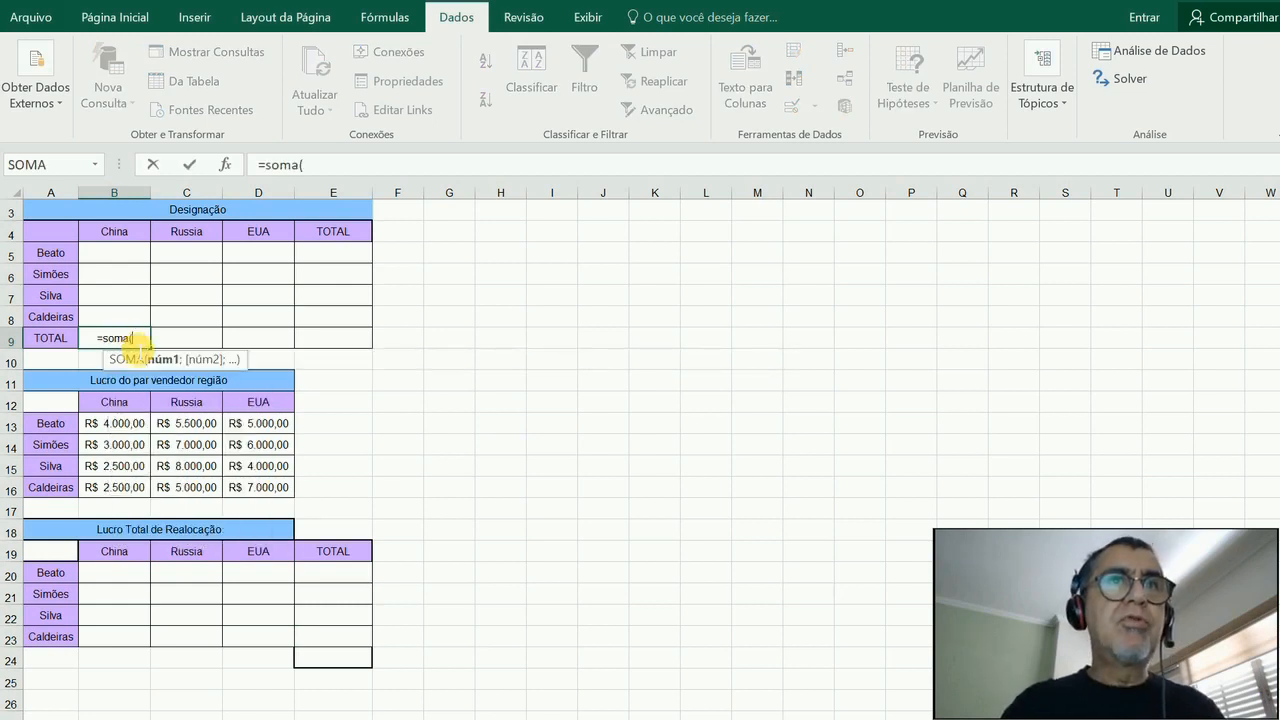
pyautogui.moveTo(103, 249); pyautogui.dragTo(117, 338)
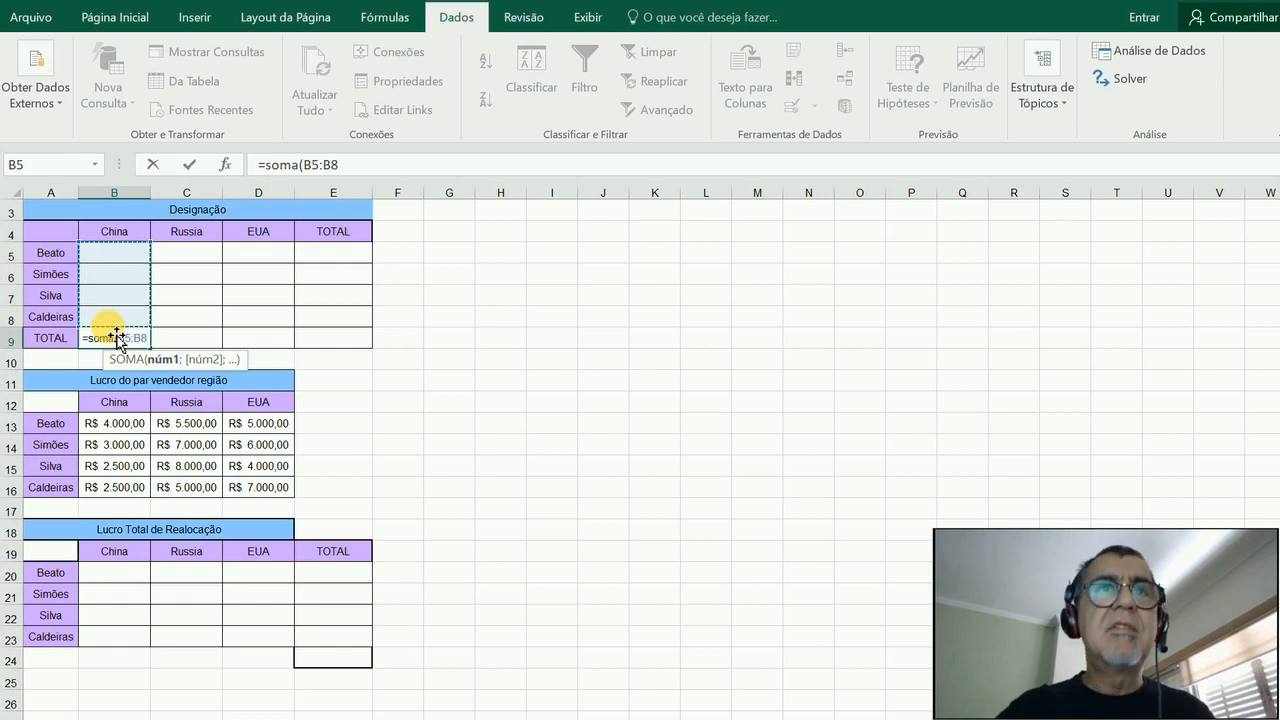
pyautogui.write(')')
pyautogui.press('Return')
pyautogui.click(108, 343)
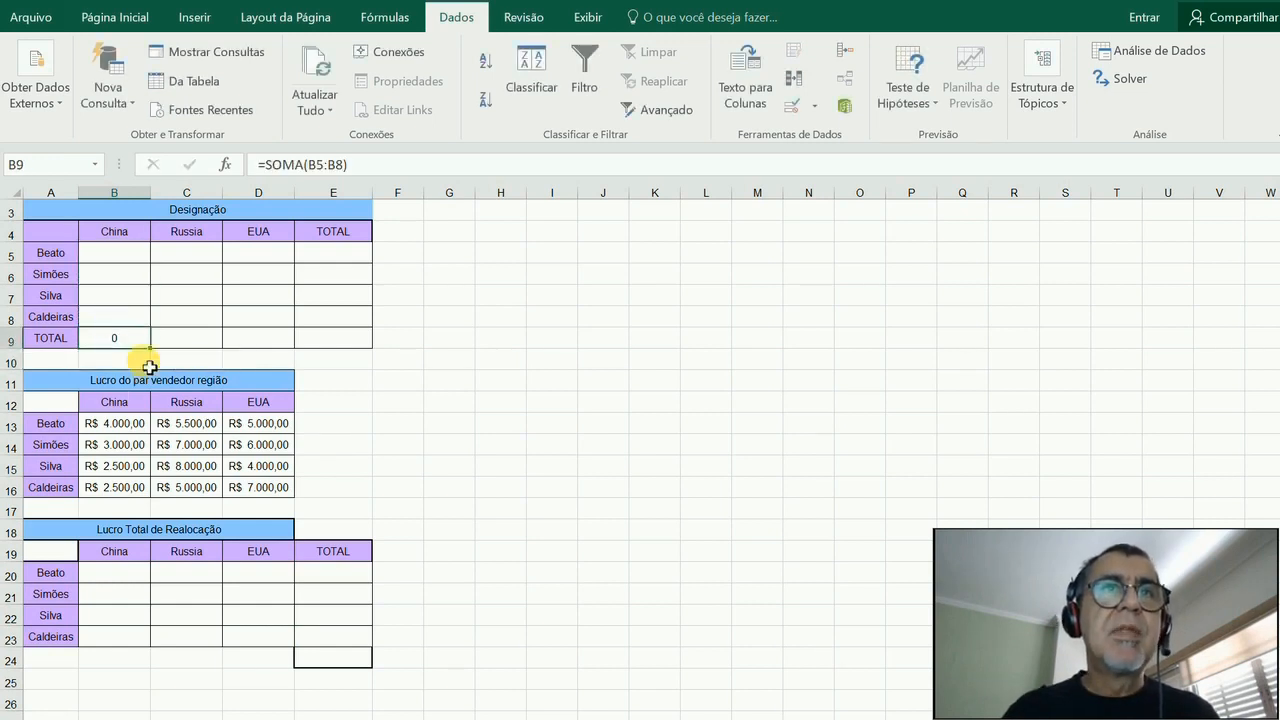
pyautogui.moveTo(159, 358); pyautogui.dragTo(276, 350)
# Total each seller's assignments in E5 with =SOMA(B5:D5) and copy the formula down to E8.
pyautogui.click(356, 254)
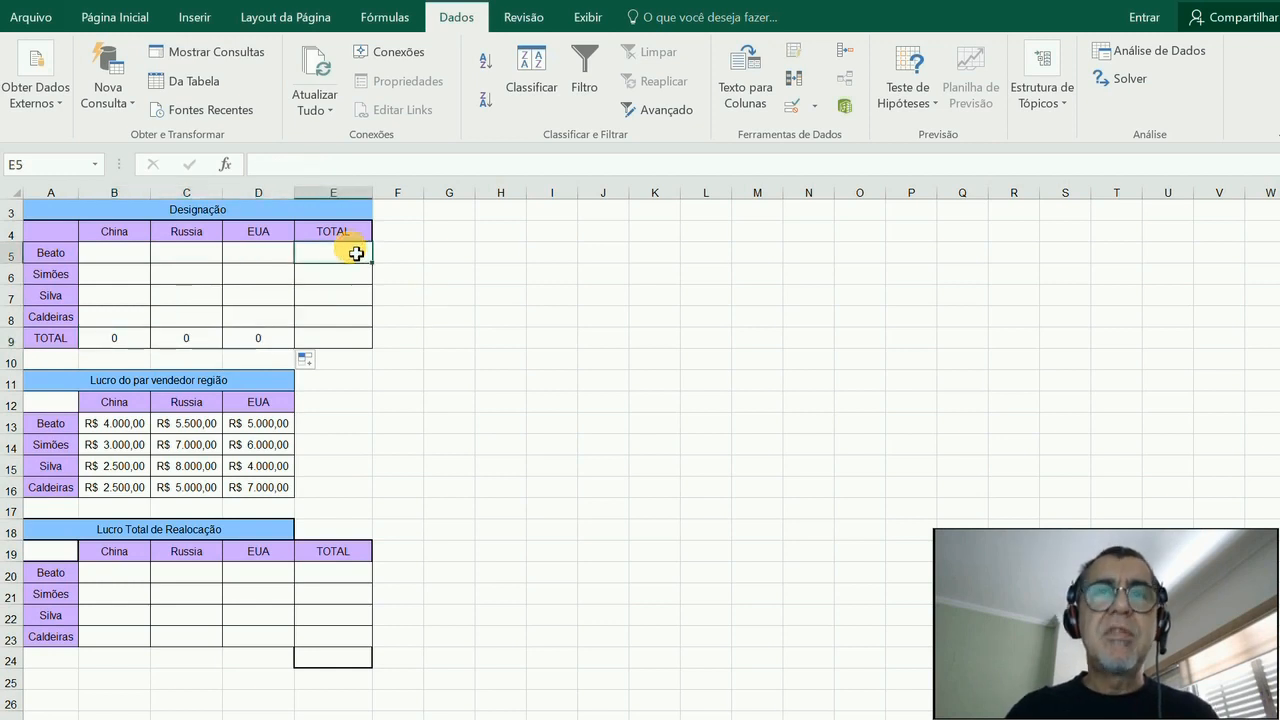
pyautogui.write('=so')
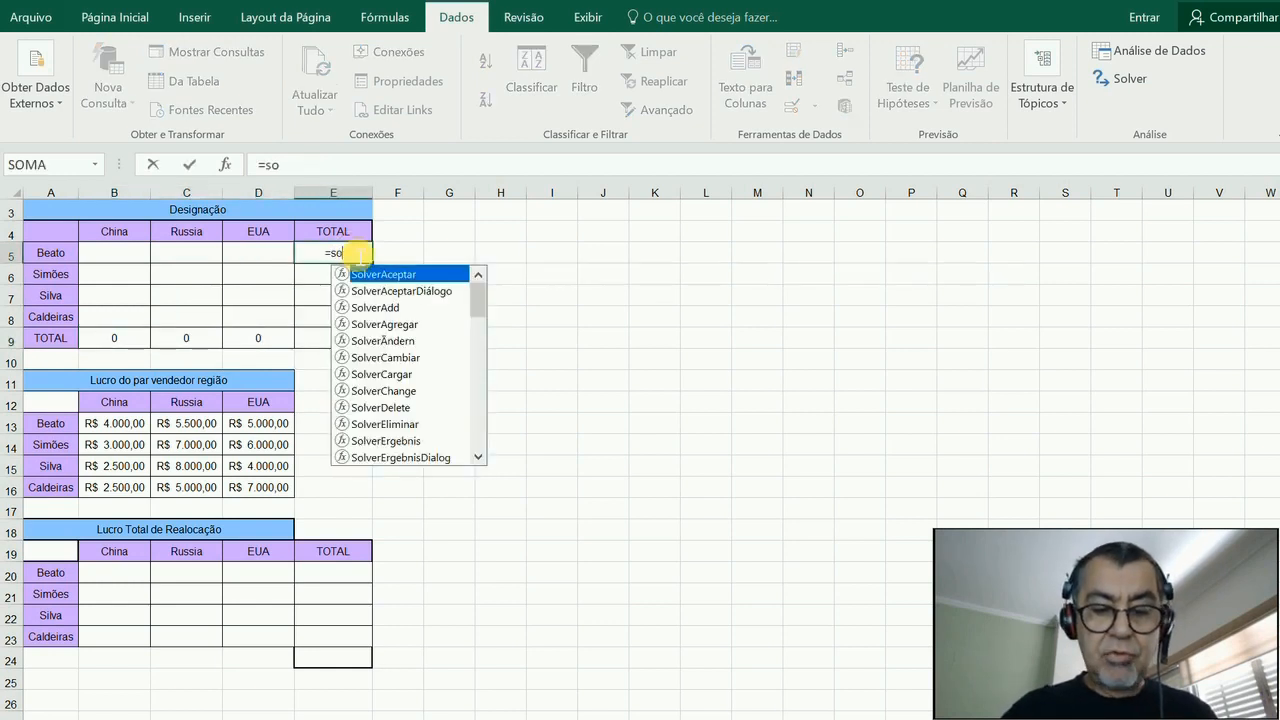
pyautogui.write('ma(')
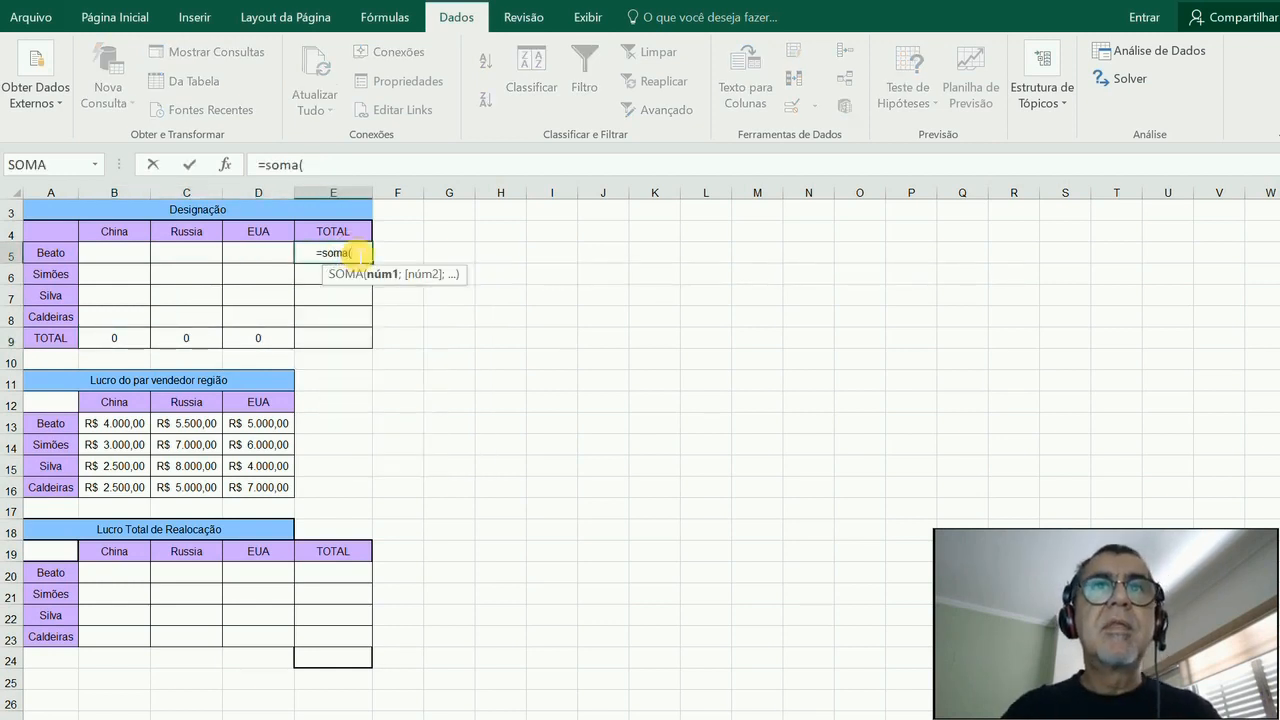
pyautogui.moveTo(140, 259); pyautogui.dragTo(248, 274)
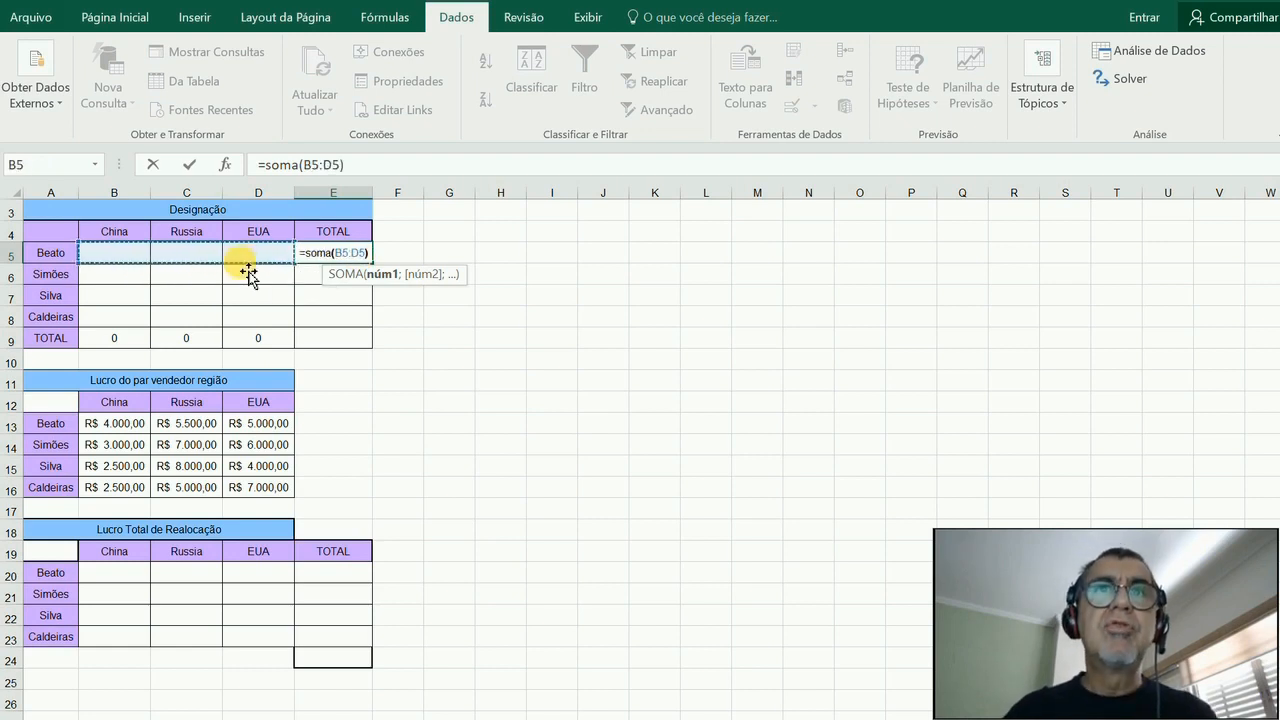
pyautogui.hotkey('ctrl', 'Return')
pyautogui.moveTo(373, 263); pyautogui.dragTo(340, 335)
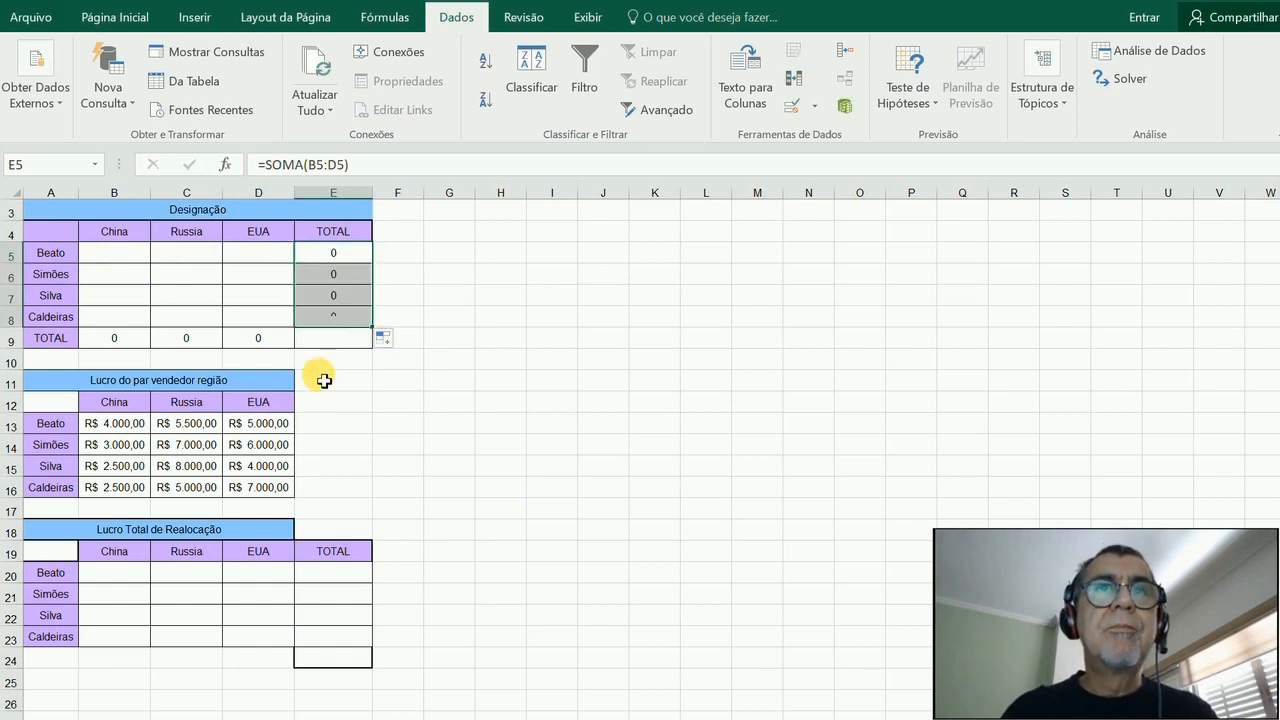
# Calculate the seller-region profit in B20 as =B13*B5 and copy the formula across B20:D23.
pyautogui.click(105, 580)
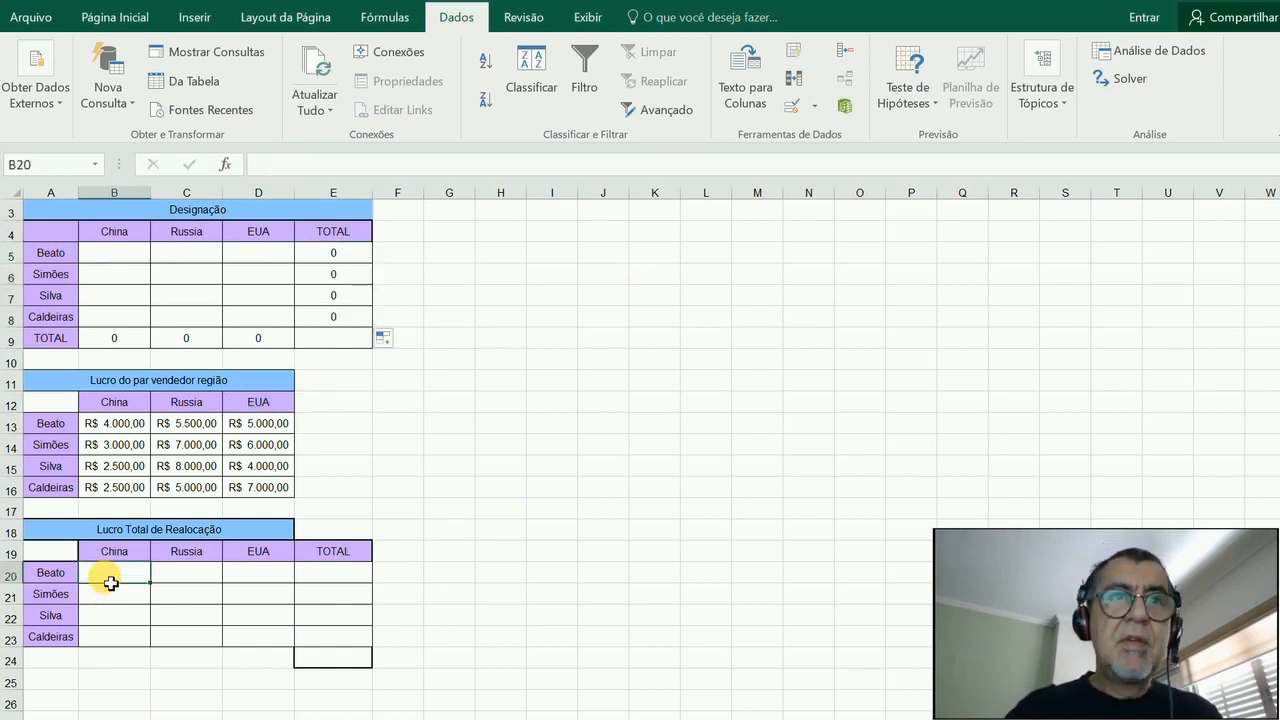
pyautogui.write('=')
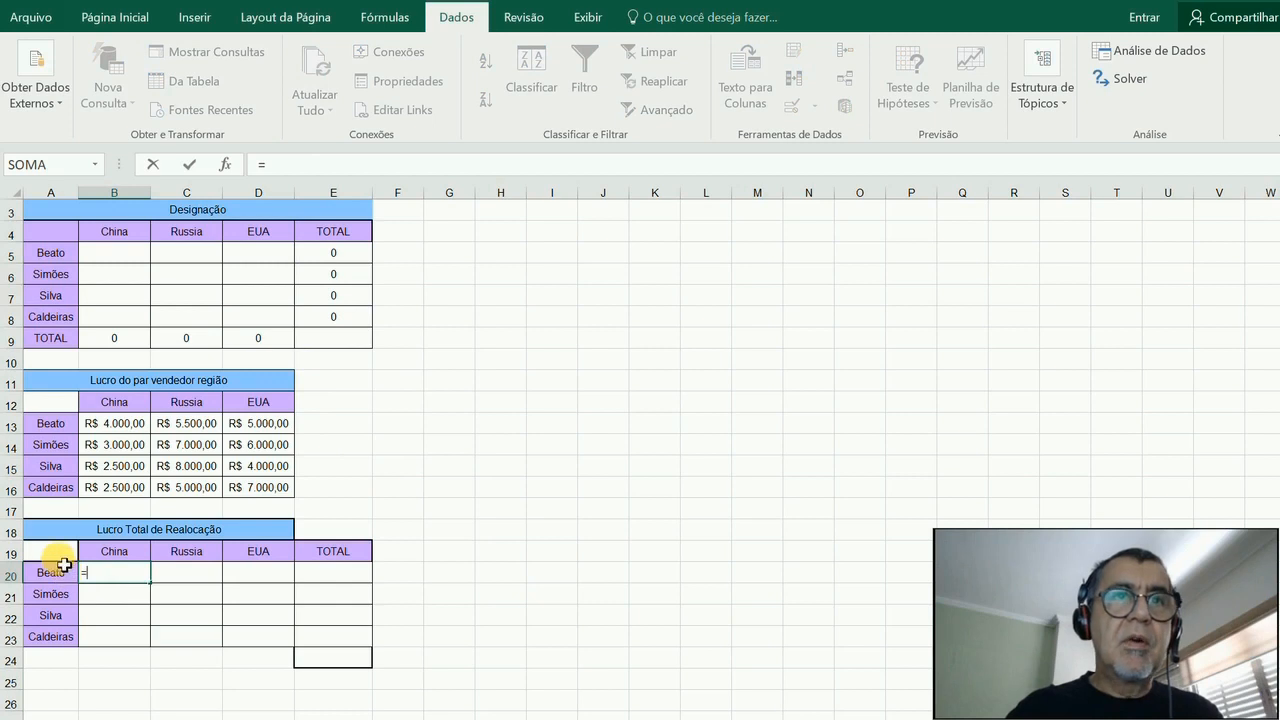
pyautogui.click(109, 426)
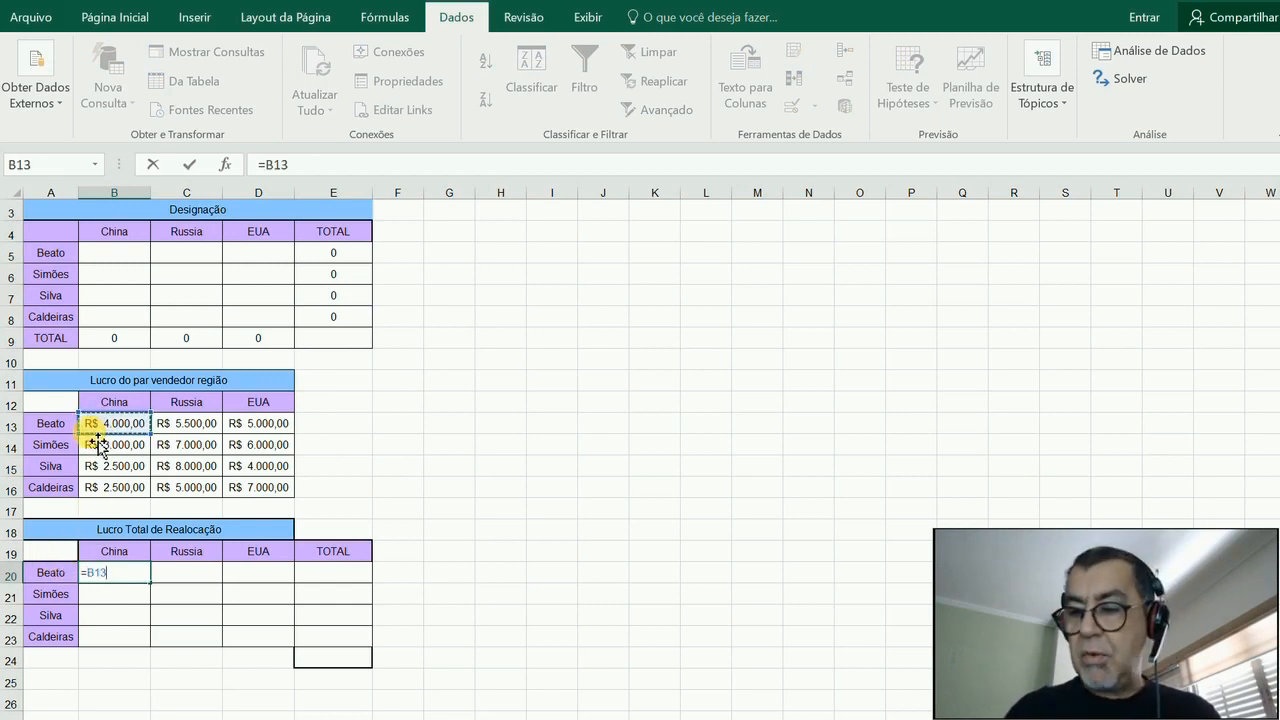
pyautogui.write('*')
pyautogui.click(133, 260)
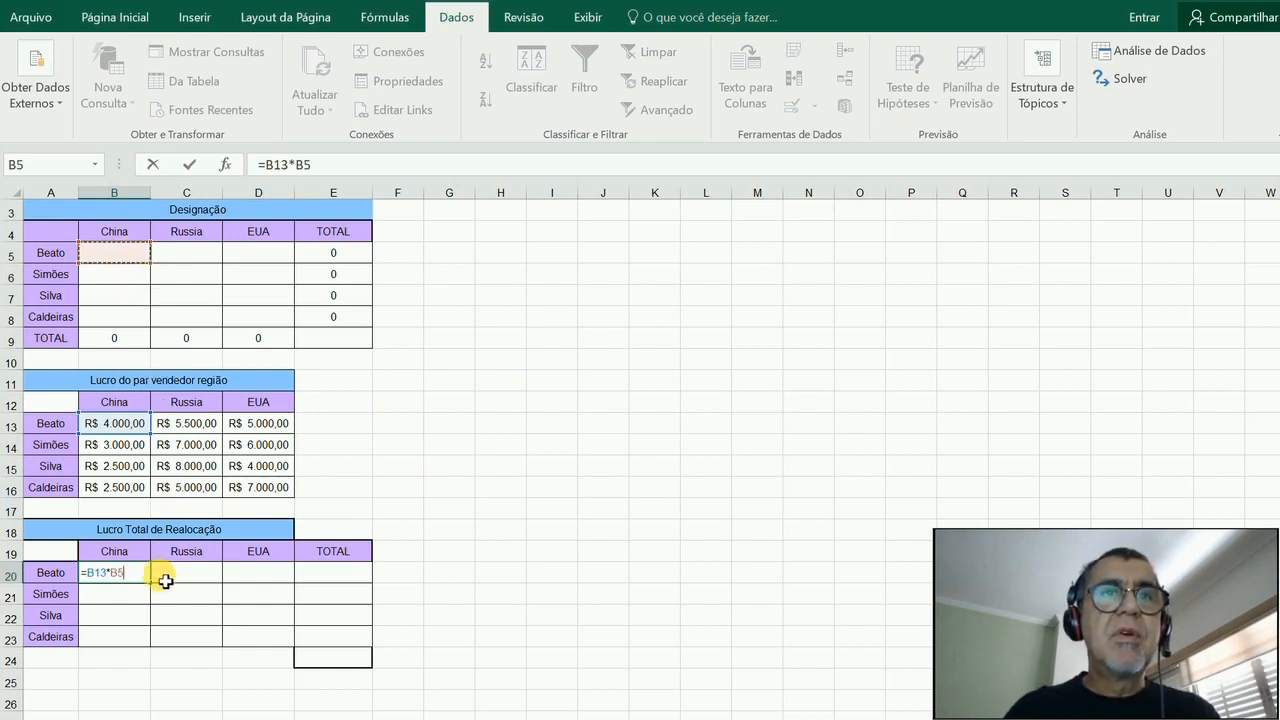
pyautogui.press('Return')
pyautogui.press('Up')
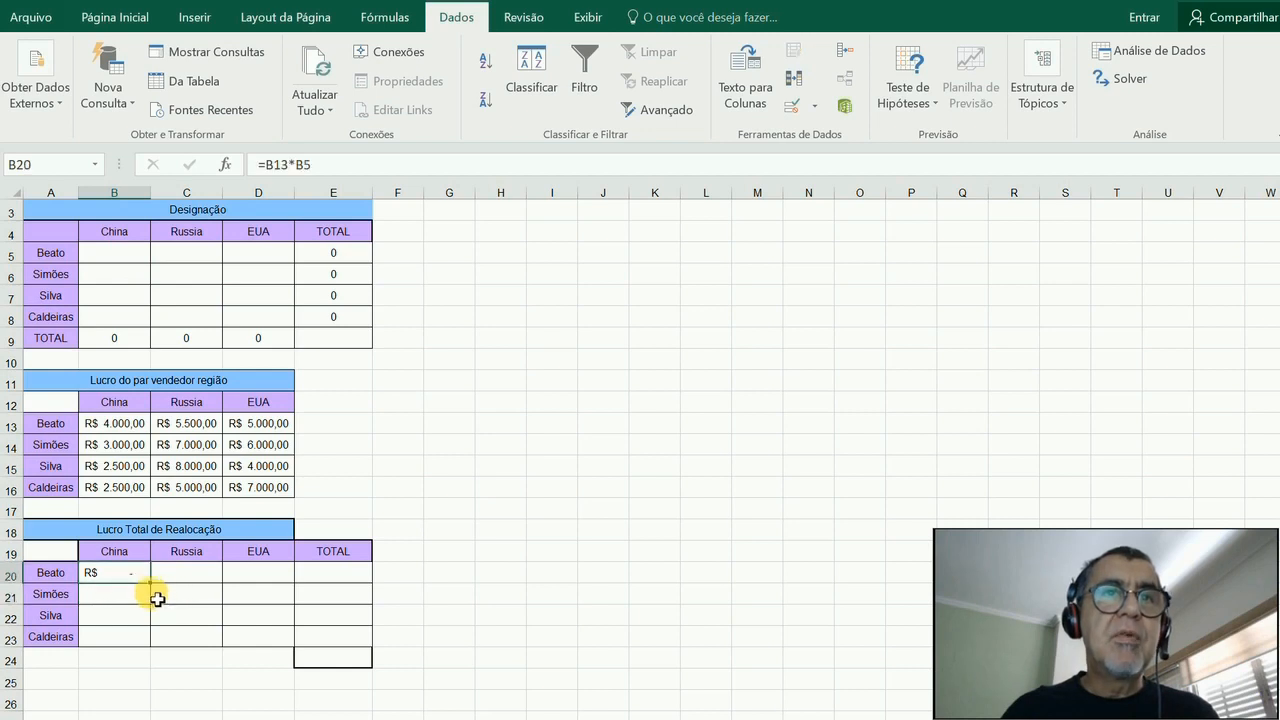
pyautogui.moveTo(150, 585); pyautogui.dragTo(280, 591)
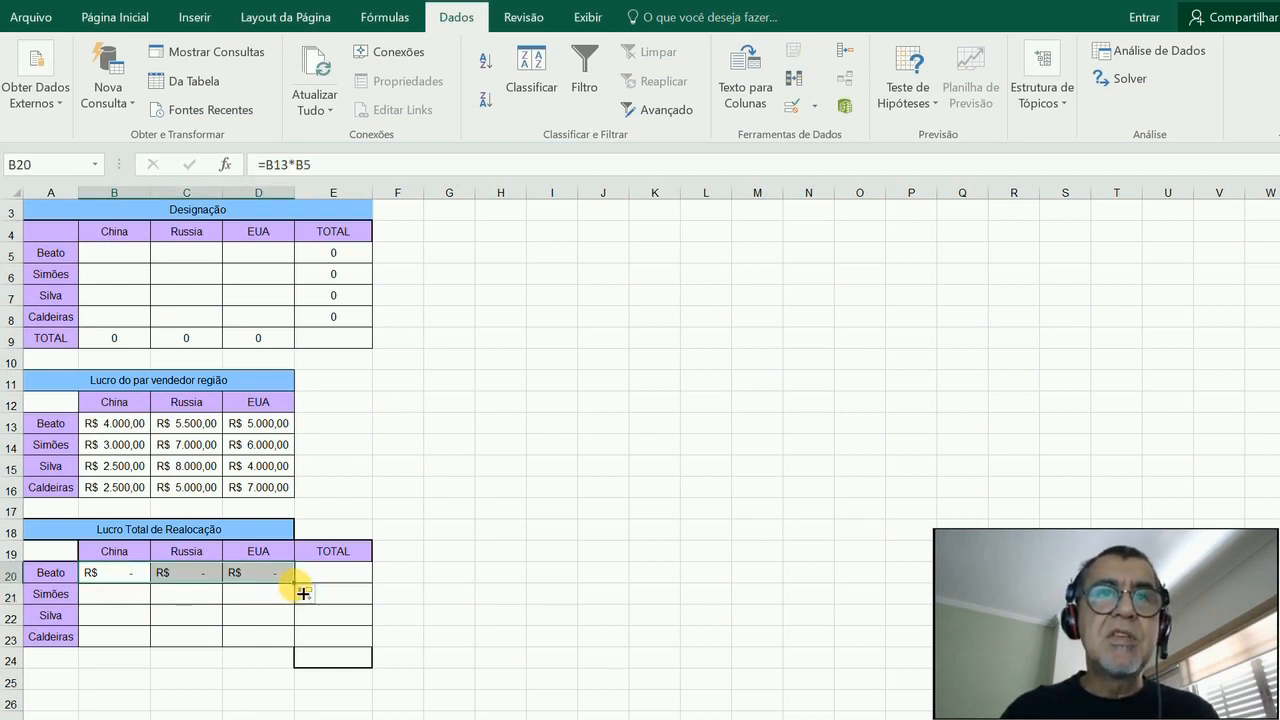
pyautogui.moveTo(303, 593); pyautogui.dragTo(291, 655)
# Total each seller's profit in E20 with =SOMA(B20:D20) and copy the formula down to E23.
pyautogui.click(352, 575)
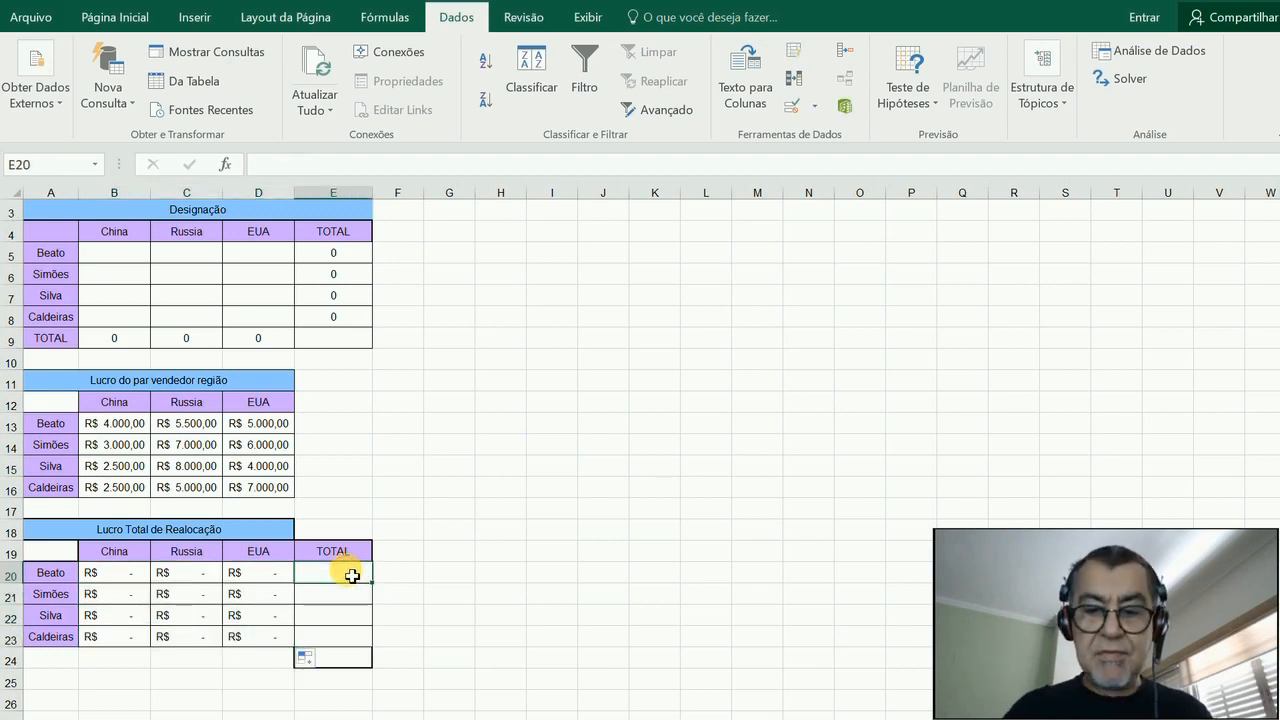
pyautogui.write('=soma(')
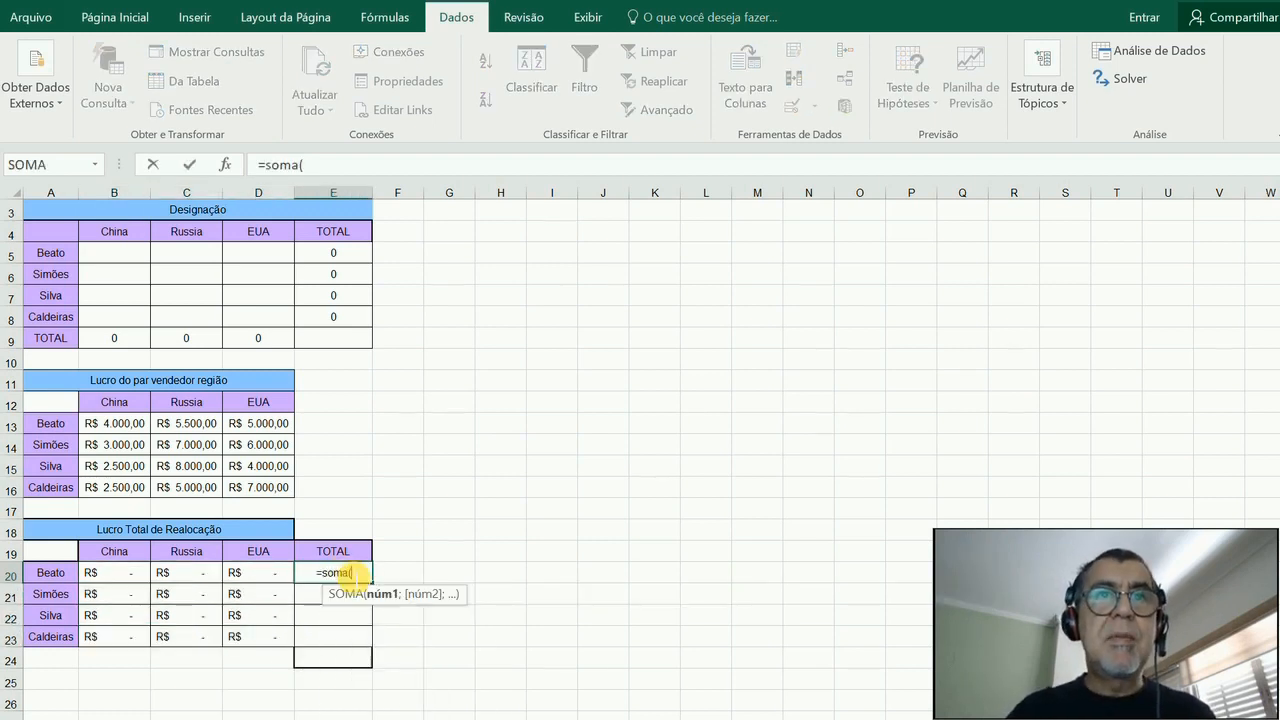
pyautogui.moveTo(86, 573); pyautogui.dragTo(269, 576)
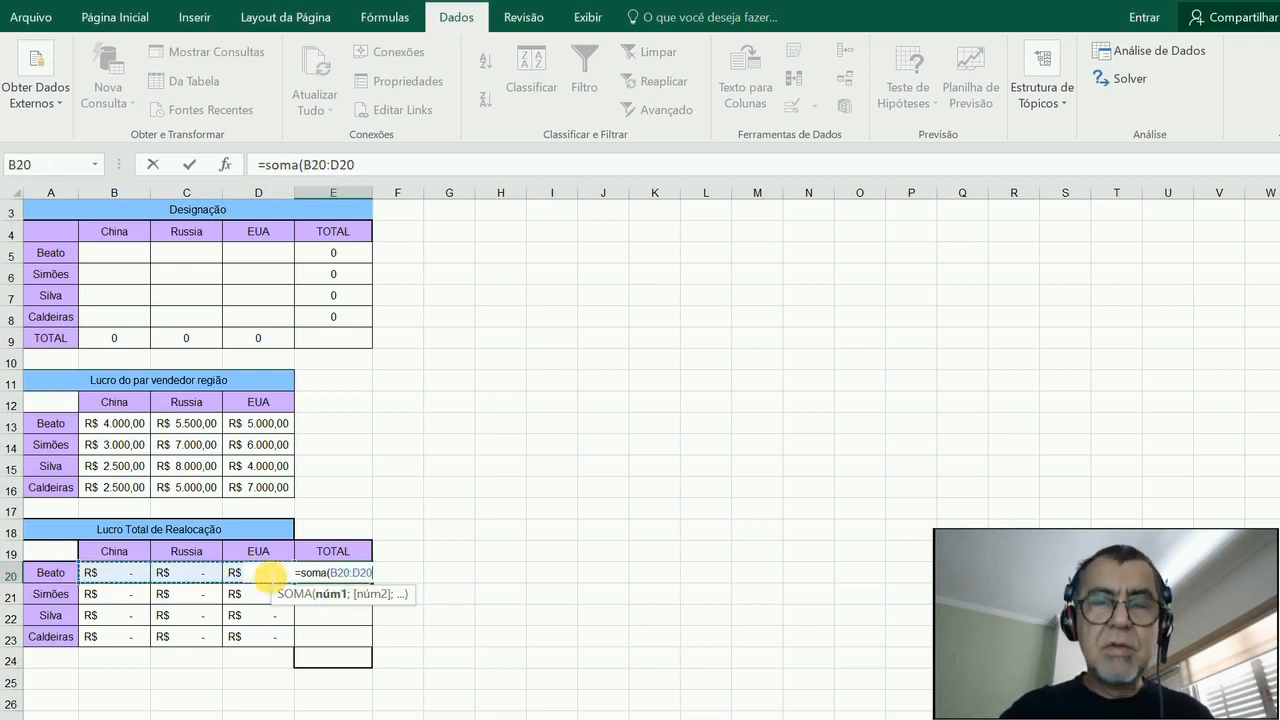
pyautogui.press('Return')
pyautogui.press('Up')
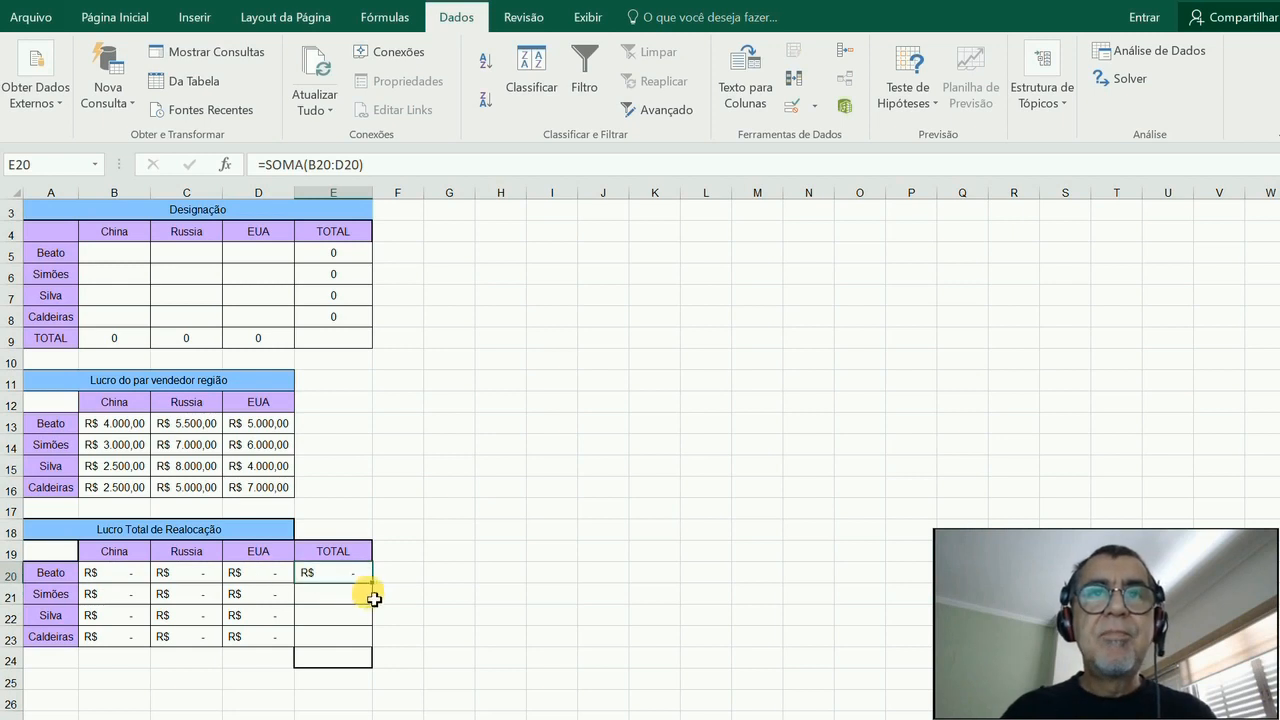
pyautogui.moveTo(379, 597); pyautogui.dragTo(372, 642)
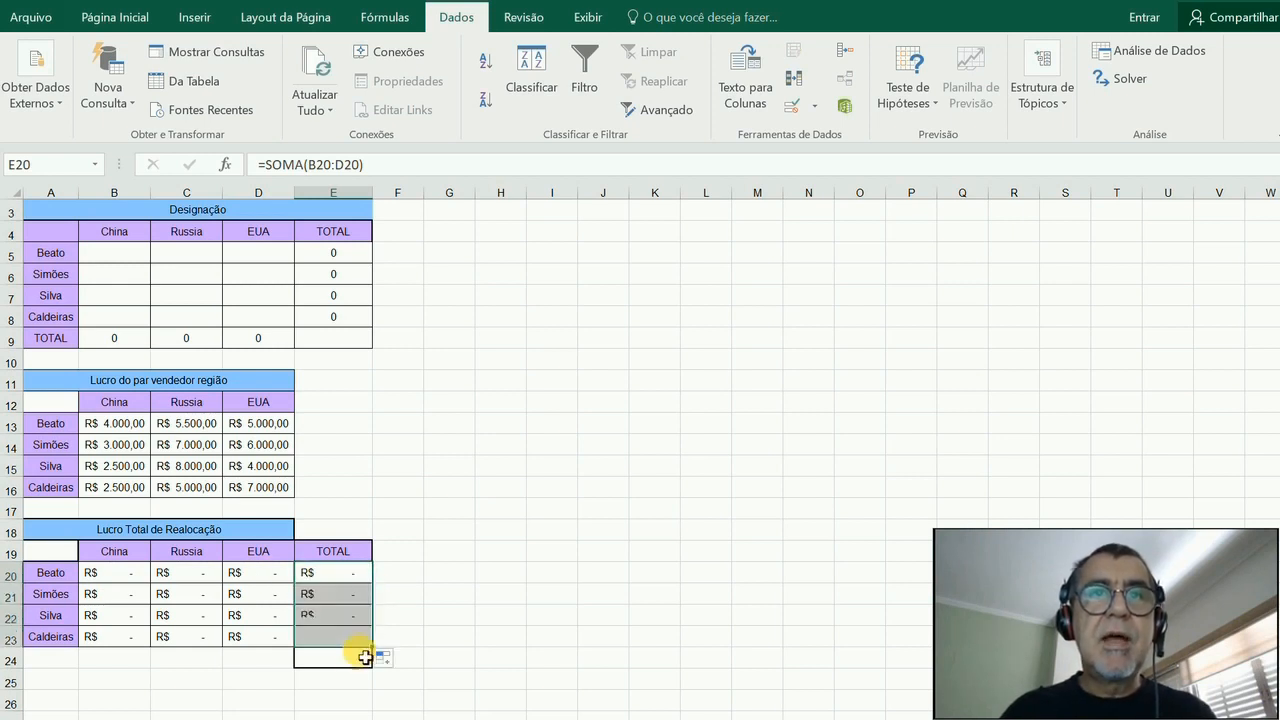
# Calculate the overall total profit in E24 with =SOMA(E20:E23).
pyautogui.click(358, 668)
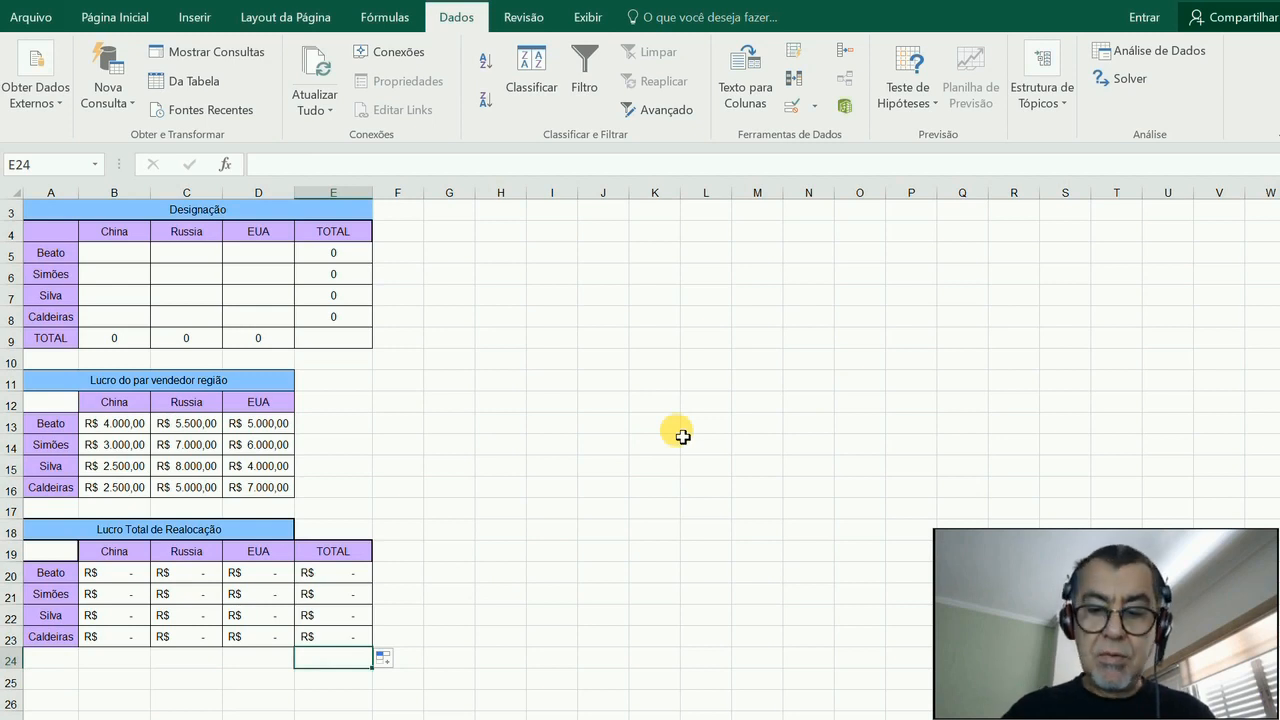
pyautogui.write('=soma(')
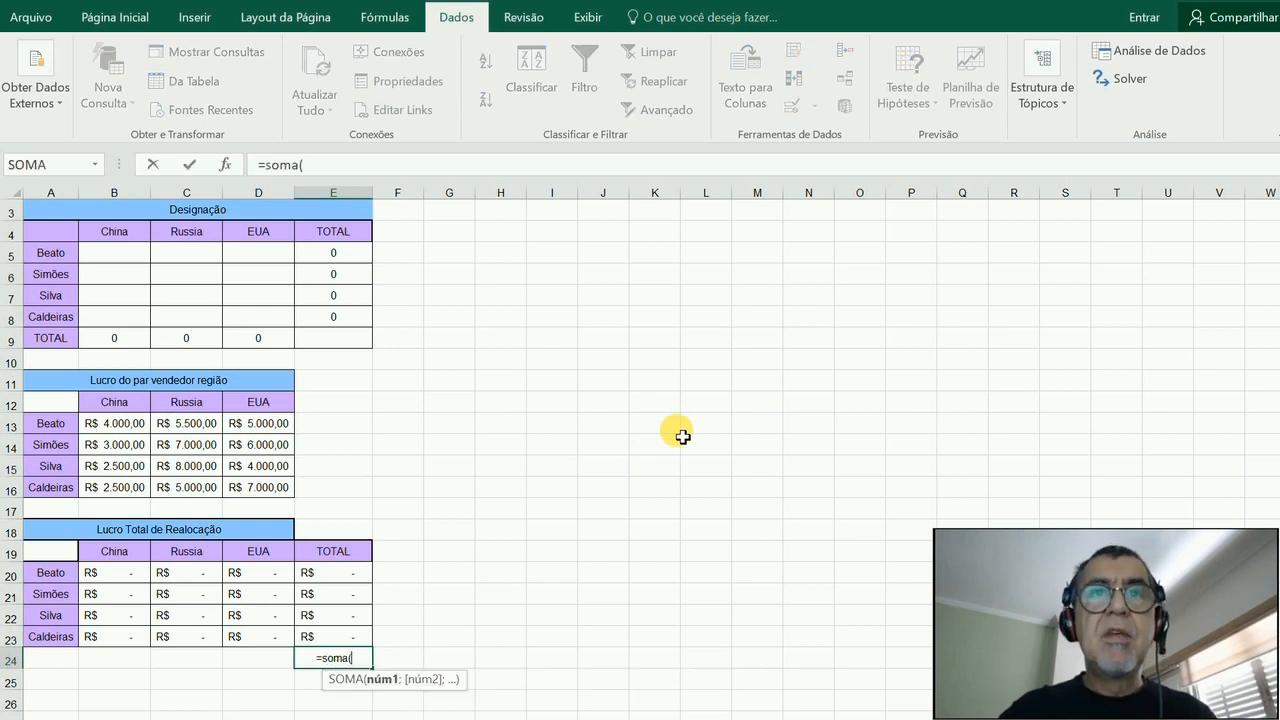
pyautogui.click(341, 582)
pyautogui.moveTo(341, 582); pyautogui.dragTo(341, 640)
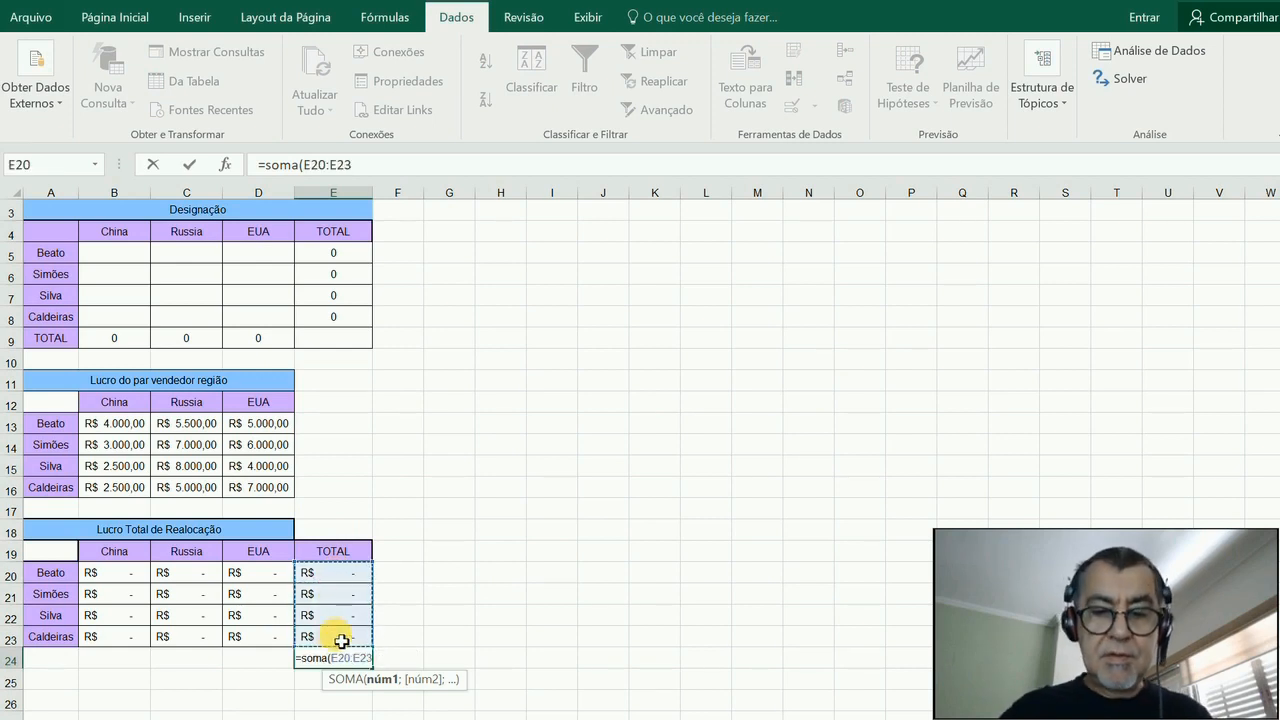
pyautogui.hotkey('ctrl', 'Return')
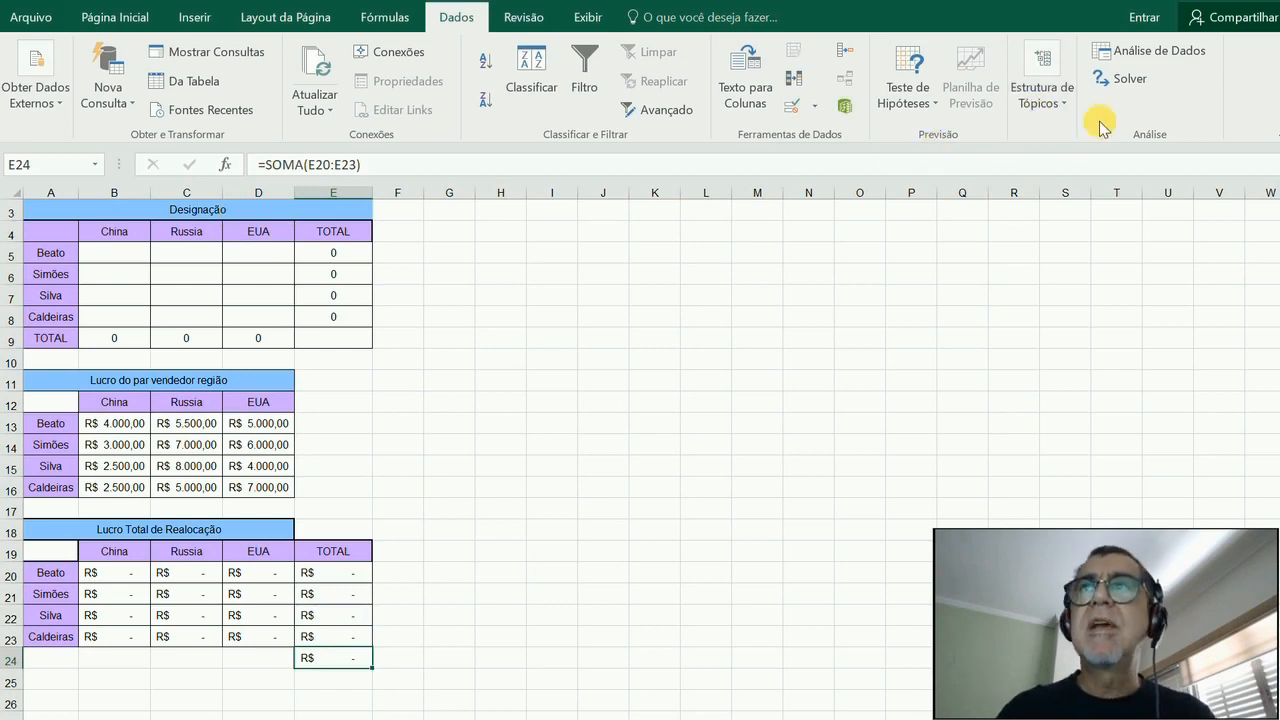
# Set up Solver to maximize the total profit in $E$24 by changing the assignment cells $B$5:$D$8.
pyautogui.click(1125, 78)
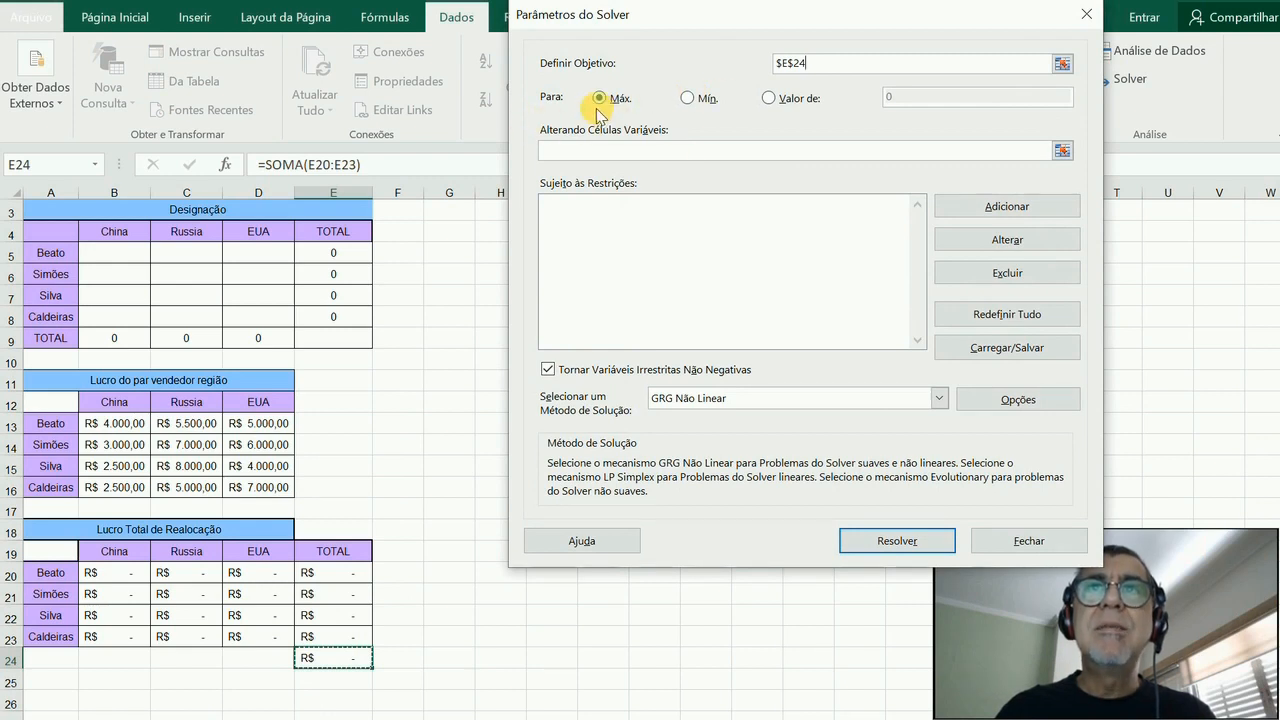
pyautogui.click(588, 152)
pyautogui.moveTo(112, 257); pyautogui.dragTo(251, 295)
pyautogui.moveTo(278, 331); pyautogui.dragTo(274, 333)
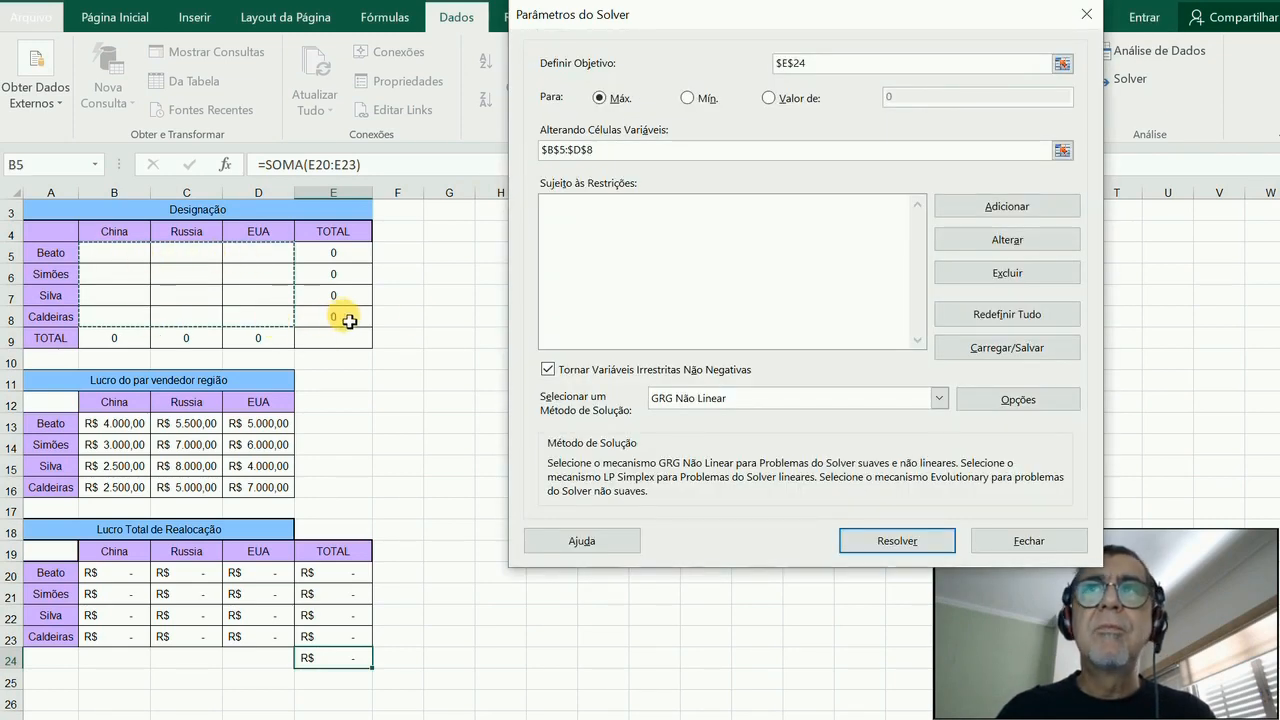
# Add a Solver constraint requiring each region's assignment total in $B$9:$D$9 to equal 1.
pyautogui.click(980, 206)
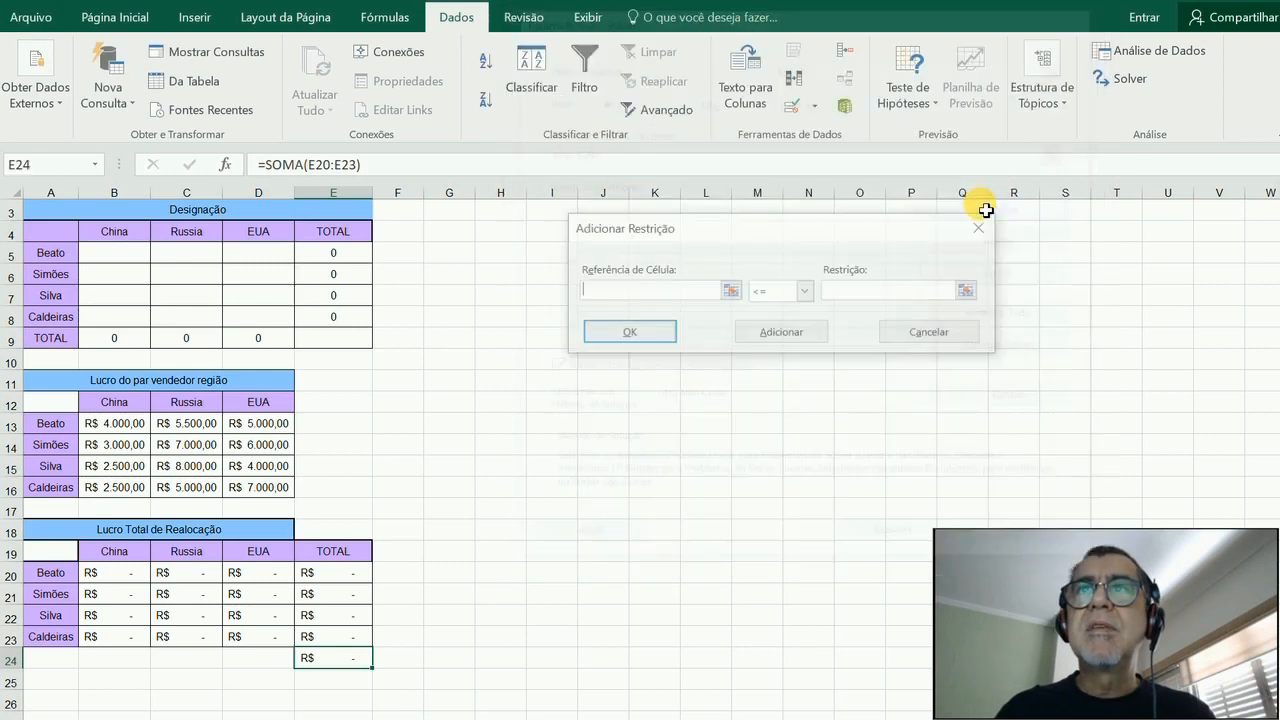
pyautogui.moveTo(118, 339); pyautogui.dragTo(262, 344)
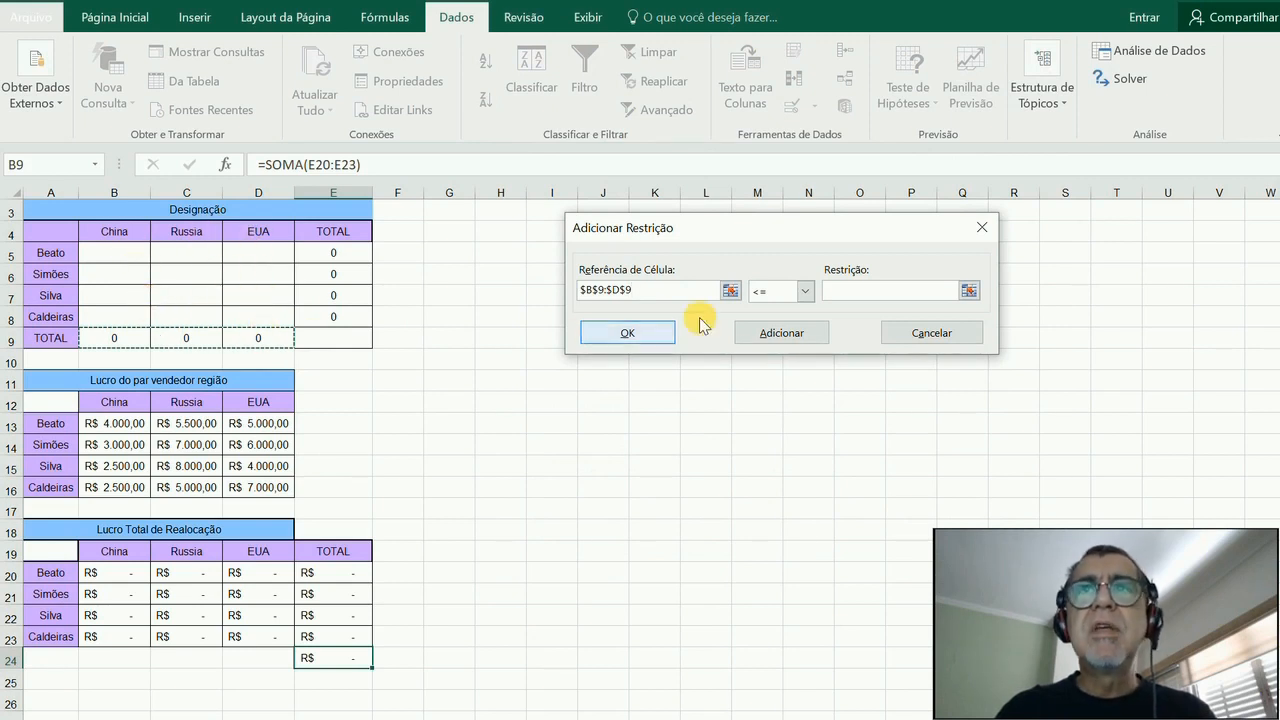
pyautogui.click(805, 291)
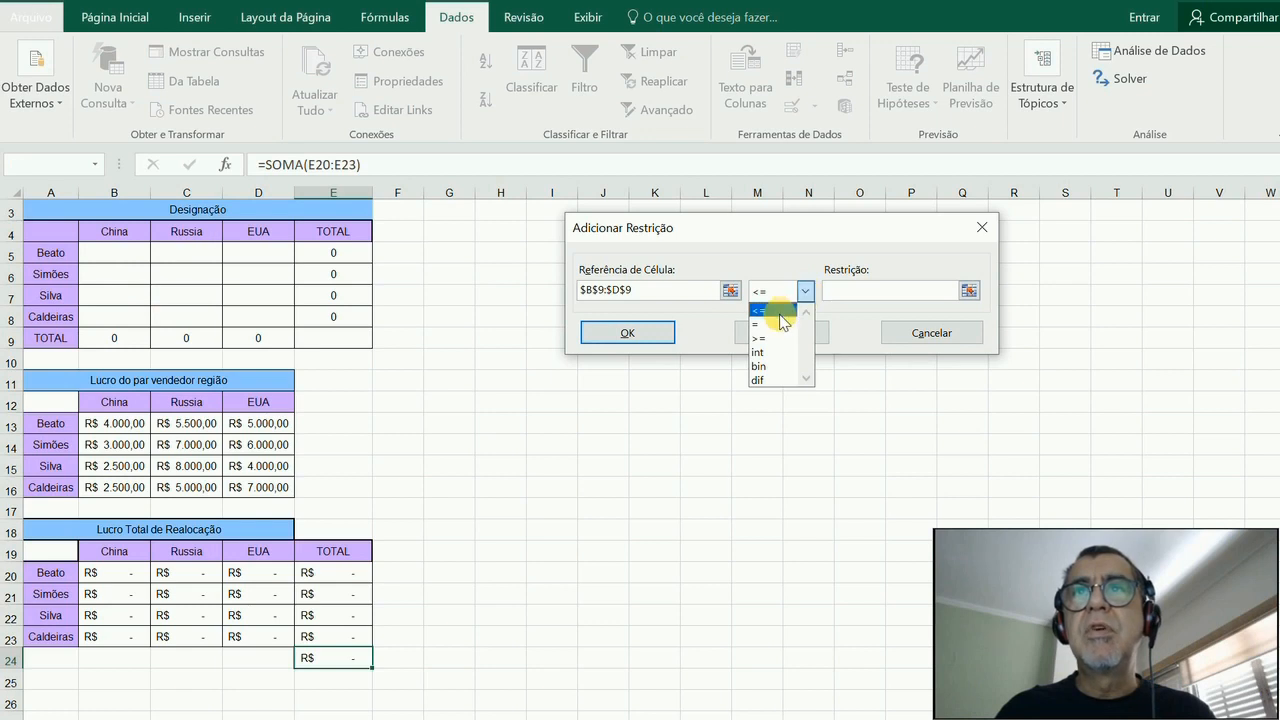
pyautogui.click(776, 324)
pyautogui.write('1')
pyautogui.click(776, 331)
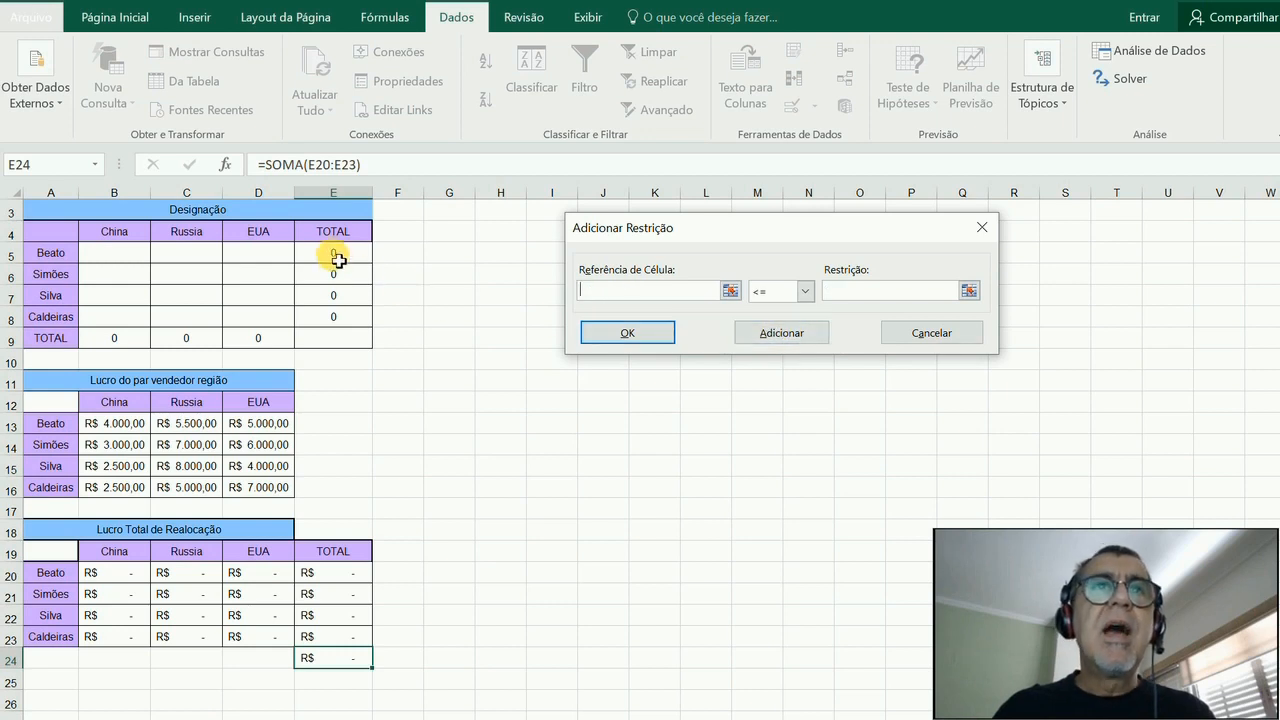
# Add a Solver constraint limiting each seller's assignment total in $E$5:$E$8 to <= 1.
pyautogui.moveTo(339, 258); pyautogui.dragTo(338, 312)
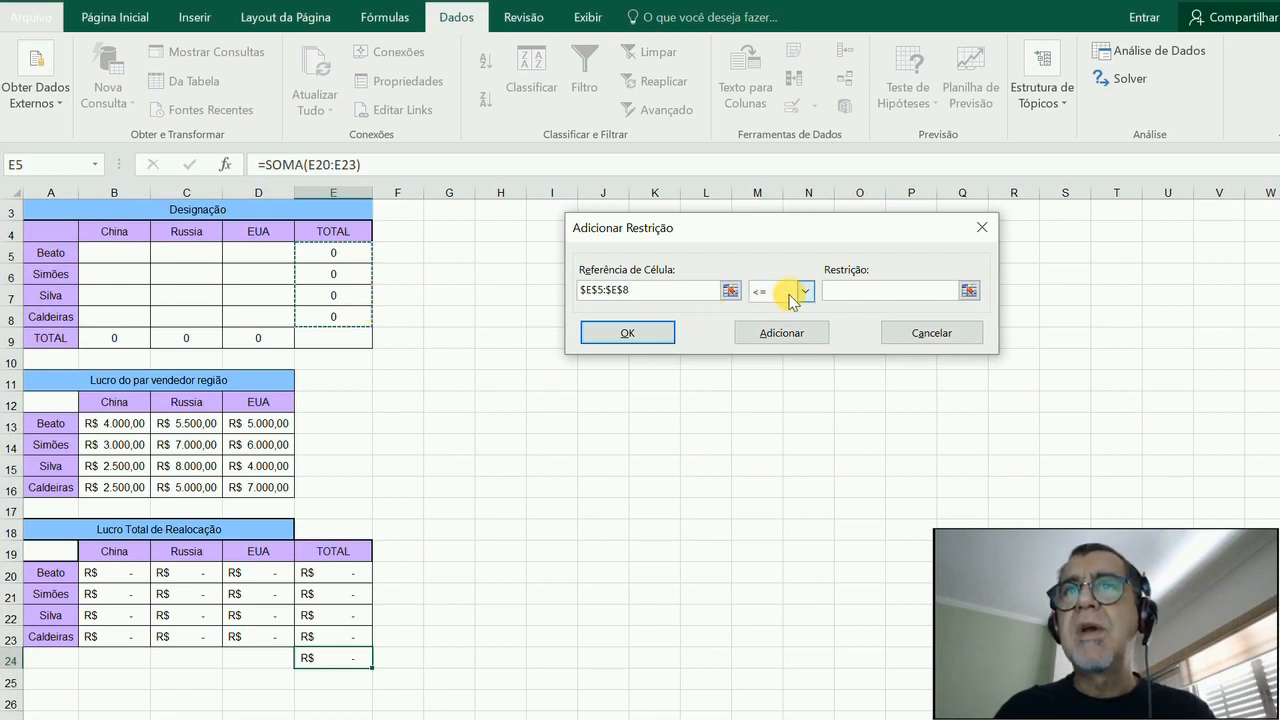
pyautogui.click(835, 289)
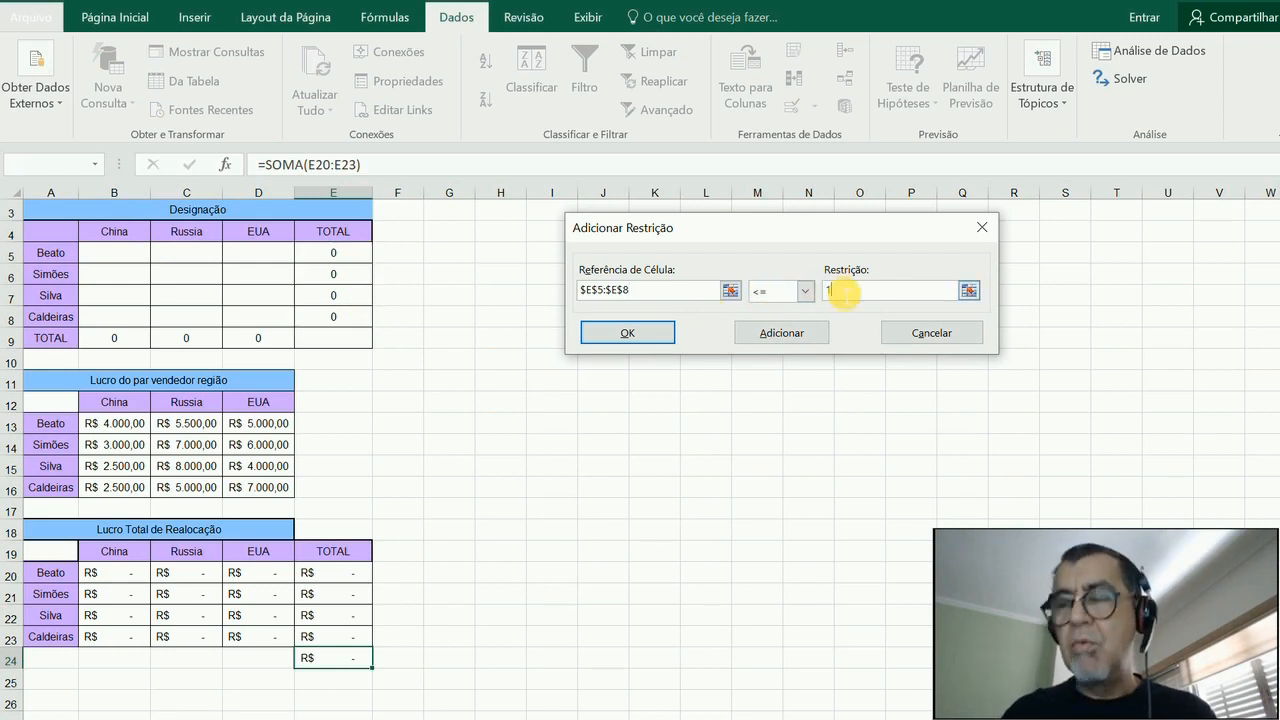
pyautogui.write('1')
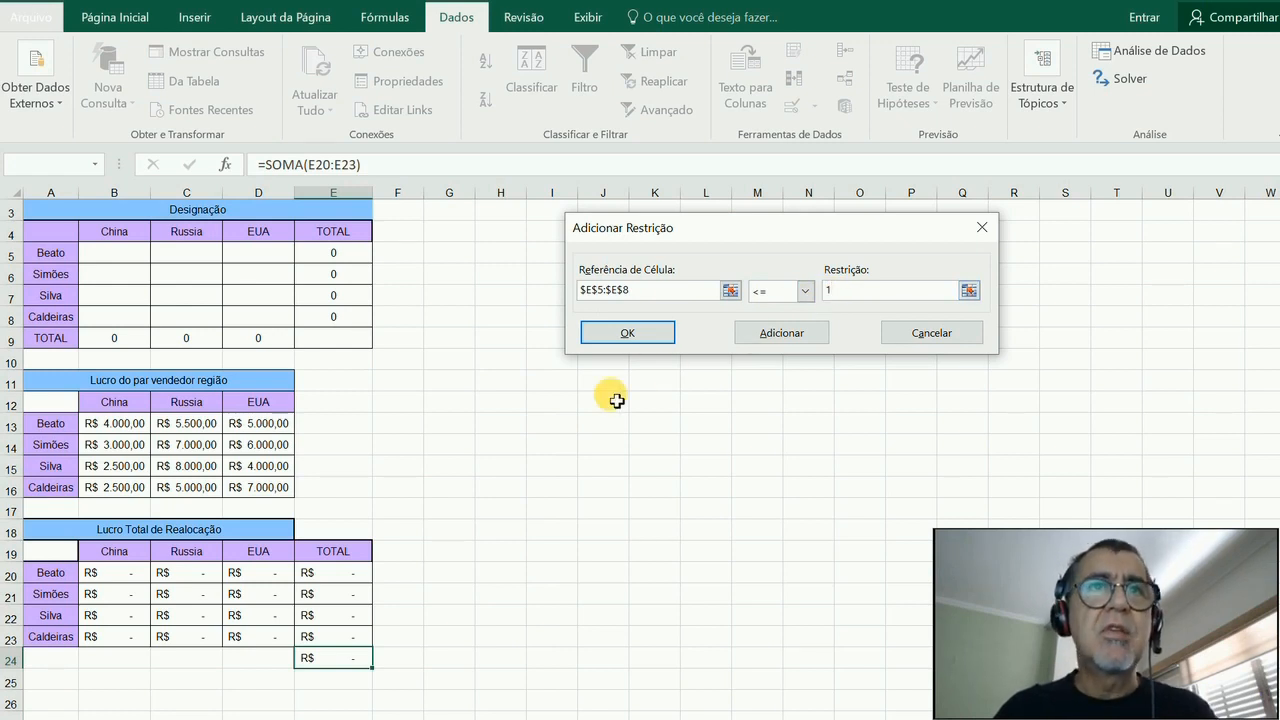
pyautogui.click(766, 338)
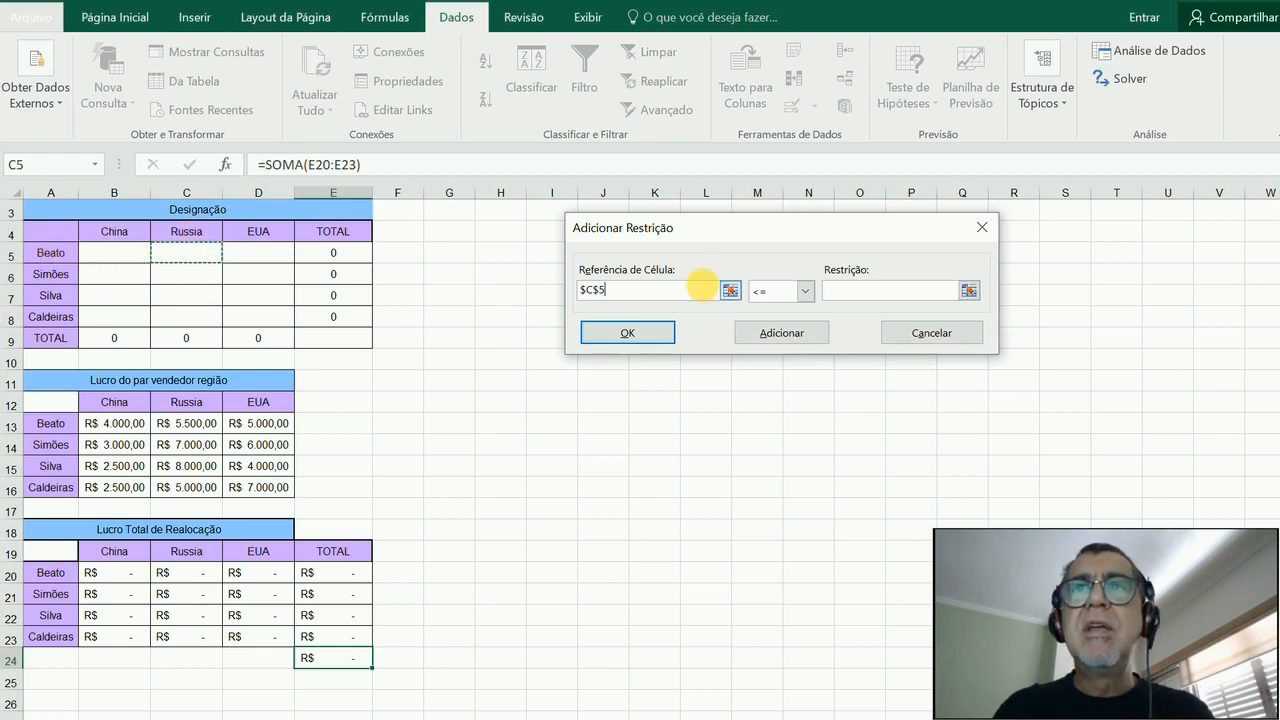
# Add a Solver constraint setting the first seller's Russia assignment cell $C$5 = 0.
pyautogui.click(805, 293)
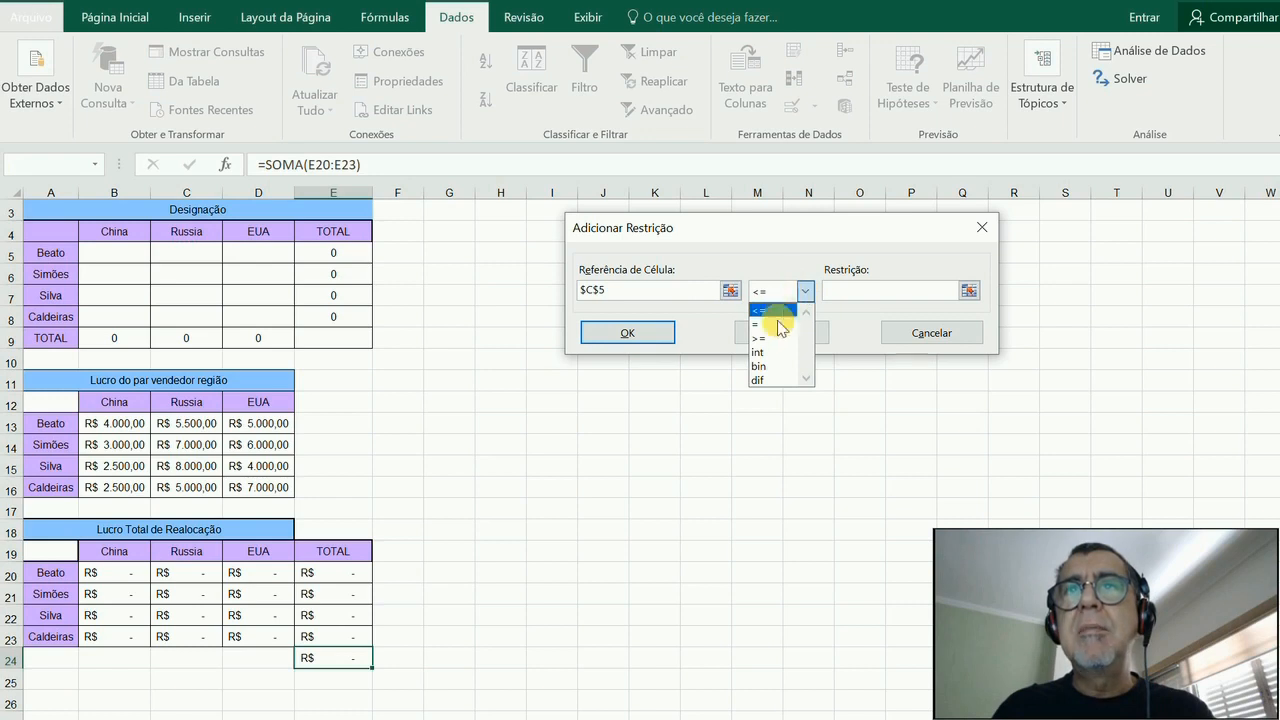
pyautogui.click(802, 324)
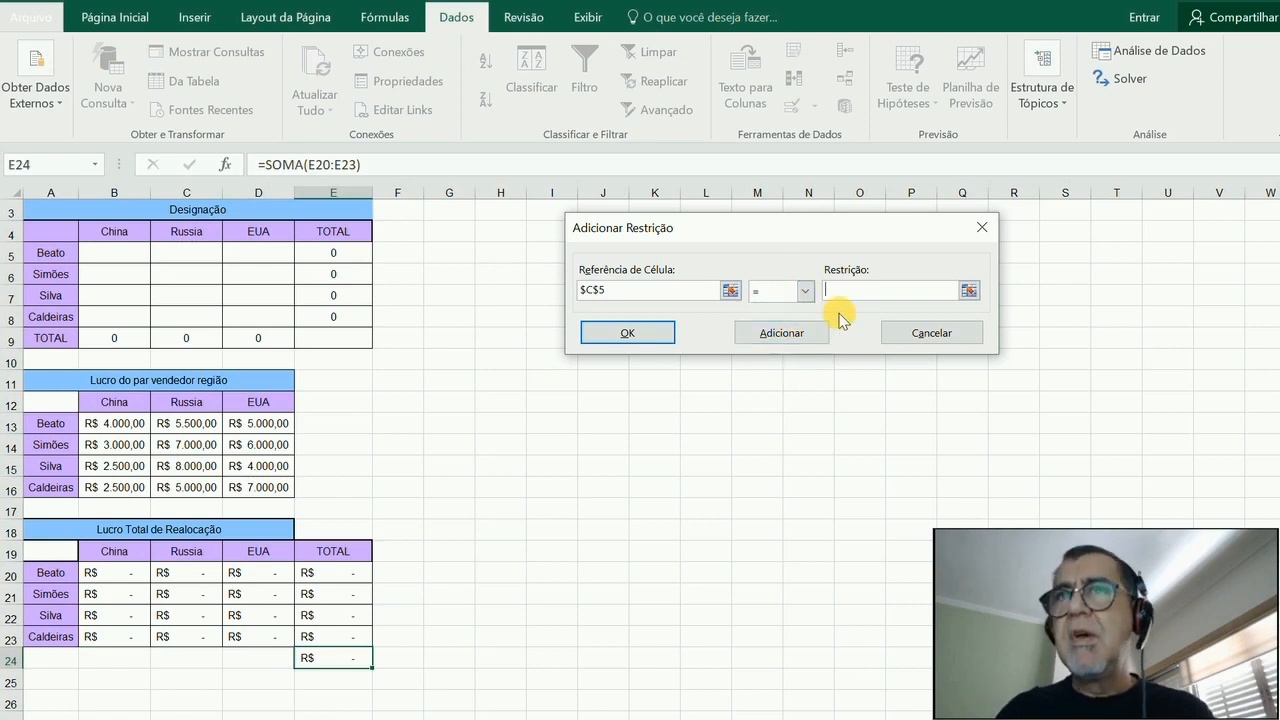
pyautogui.click(782, 335)
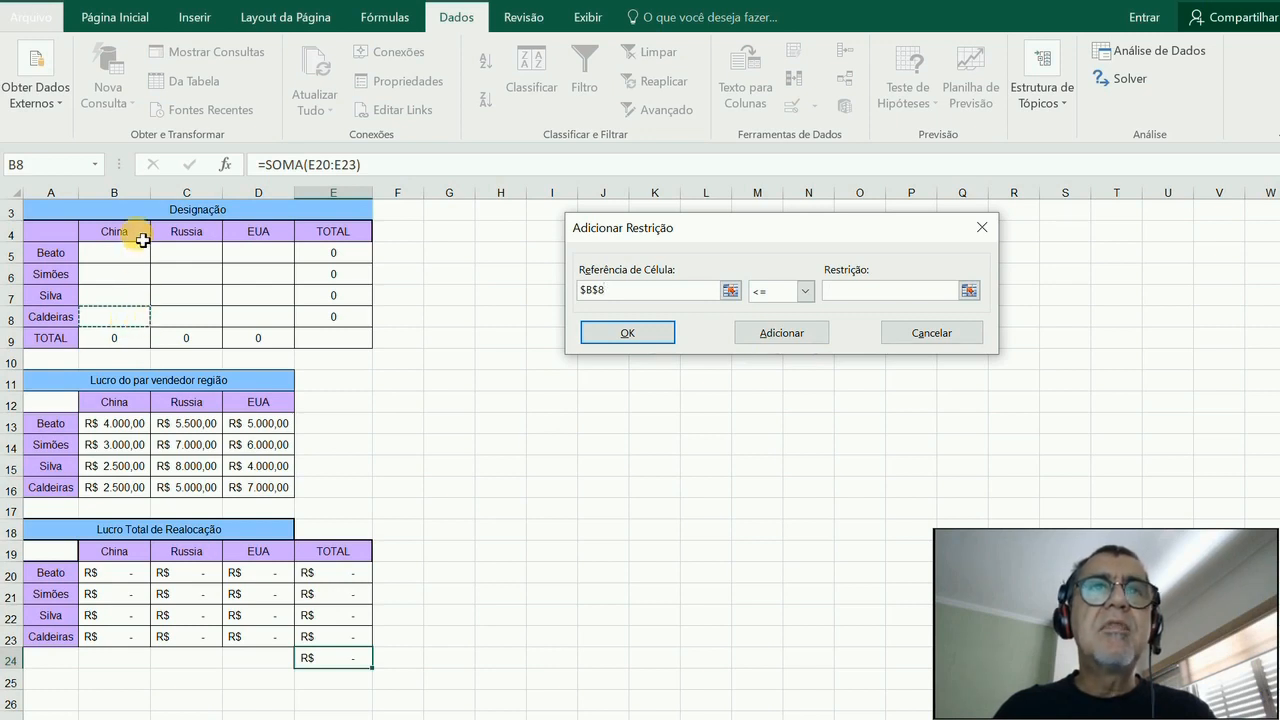
# Add a Solver constraint setting the last seller's China assignment cell $B$8 = 0, and return to the Solver parameters.
pyautogui.click(807, 292)
pyautogui.click(795, 320)
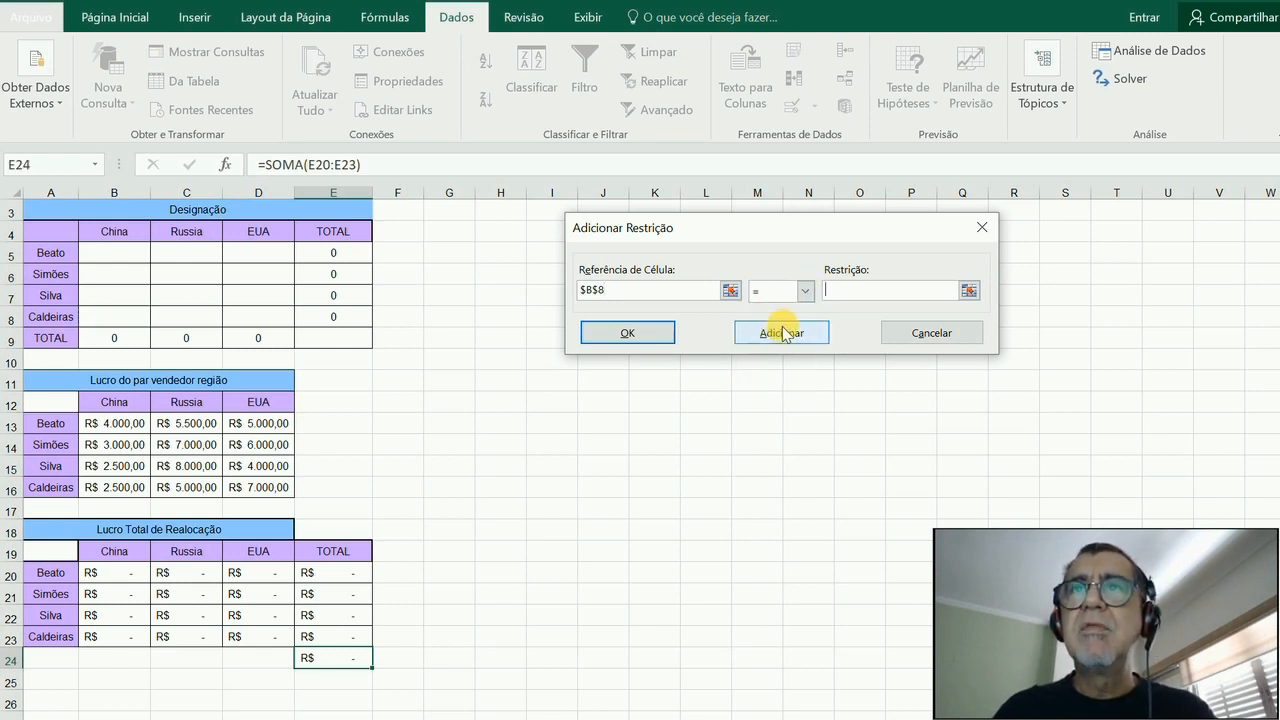
pyautogui.write('0')
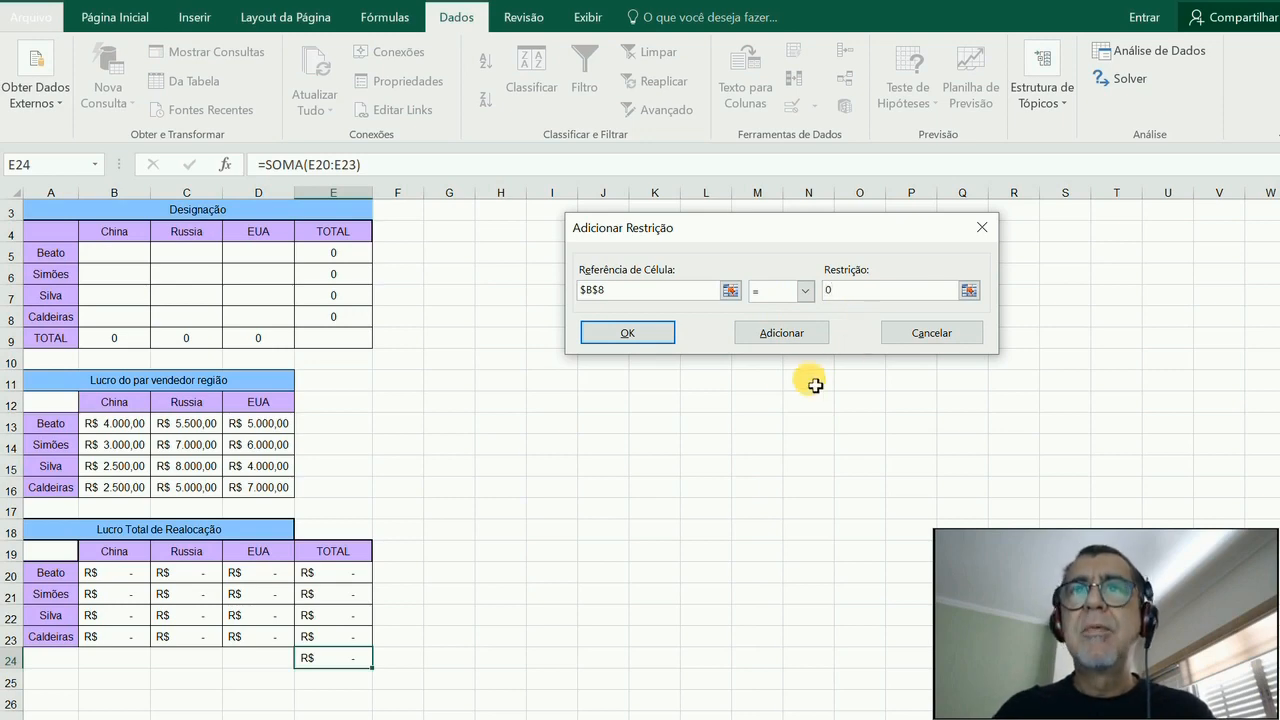
pyautogui.click(628, 333)
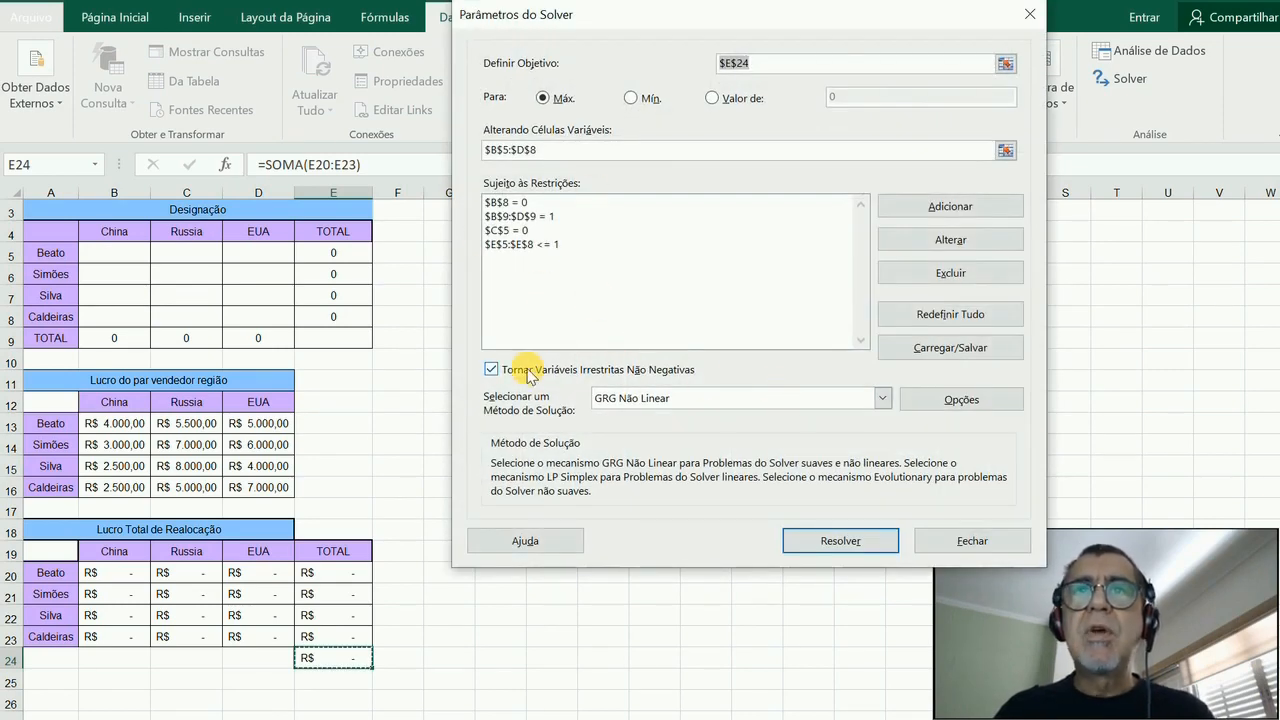
# Solve the seller-region model with the LP Simplex method and keep the Solver solution.
pyautogui.click(882, 398)
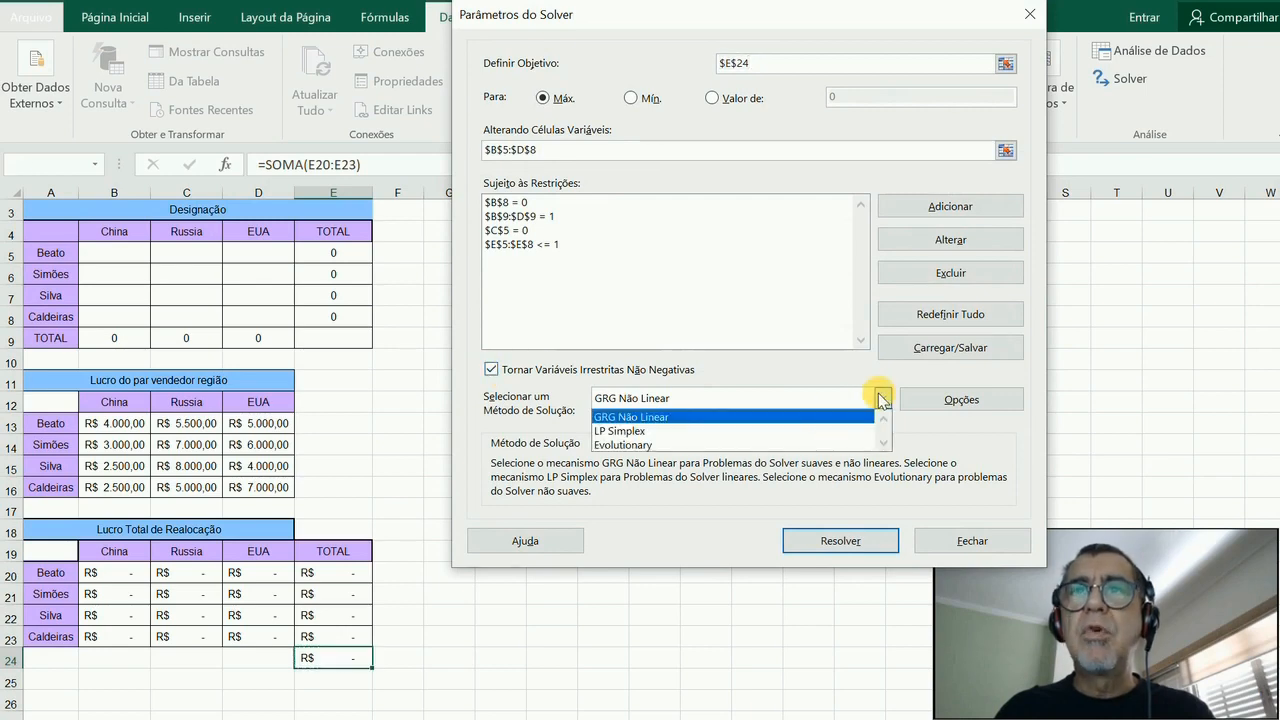
pyautogui.click(792, 431)
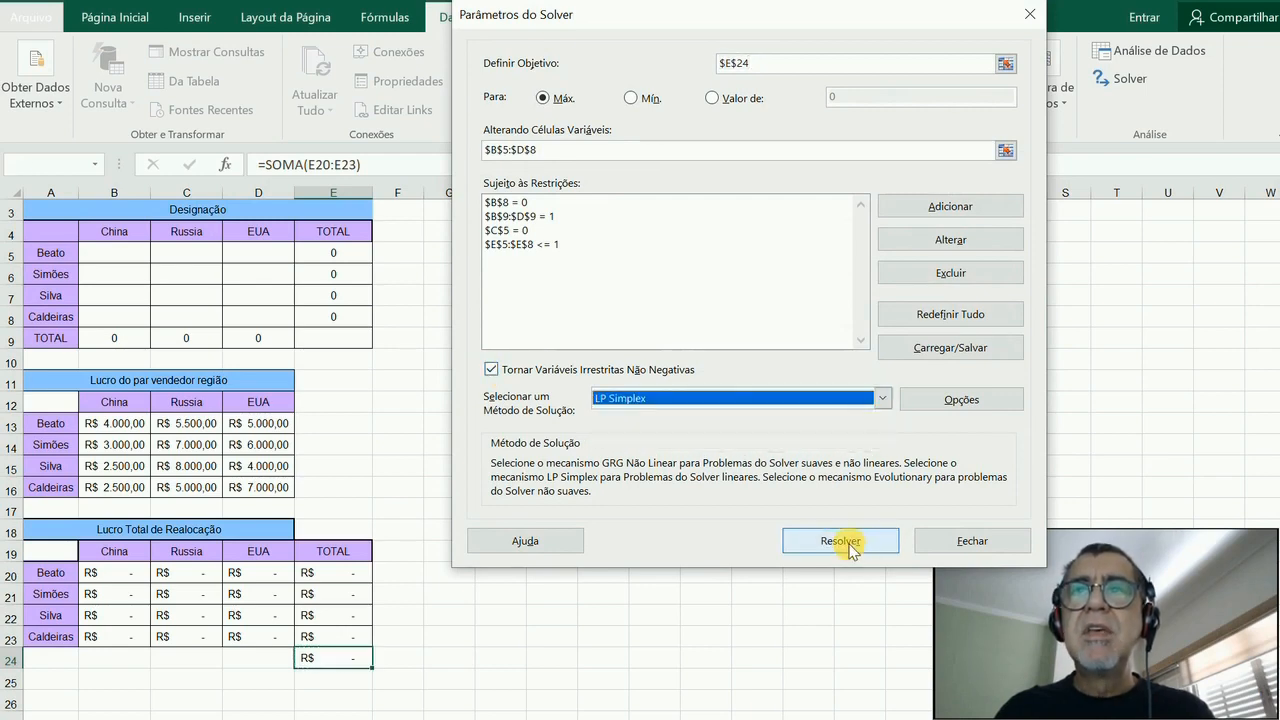
pyautogui.click(847, 545)
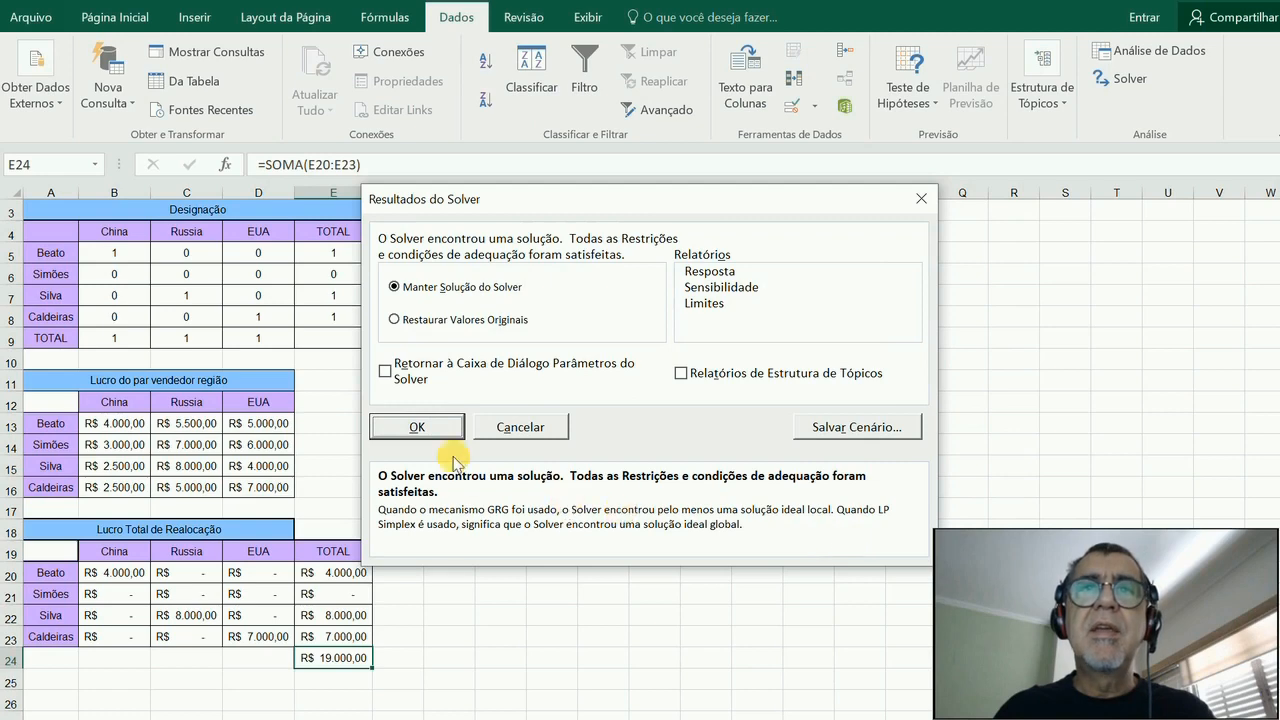
pyautogui.click(430, 427)
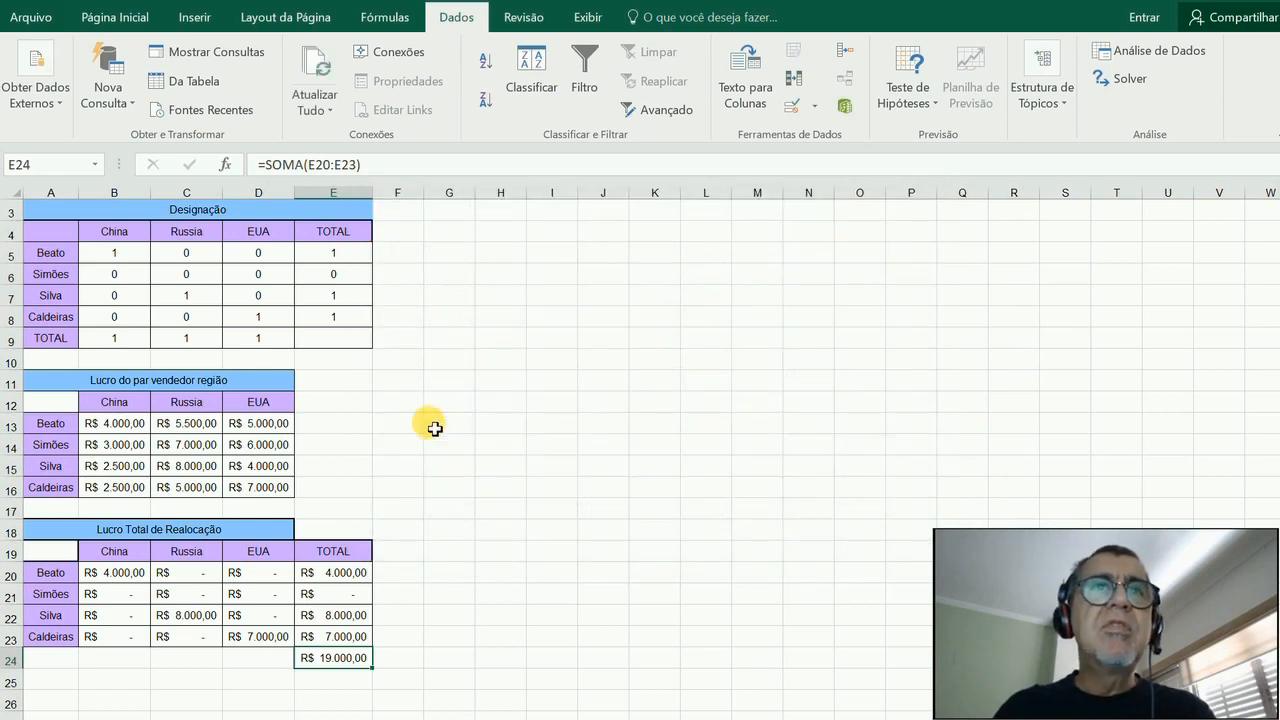